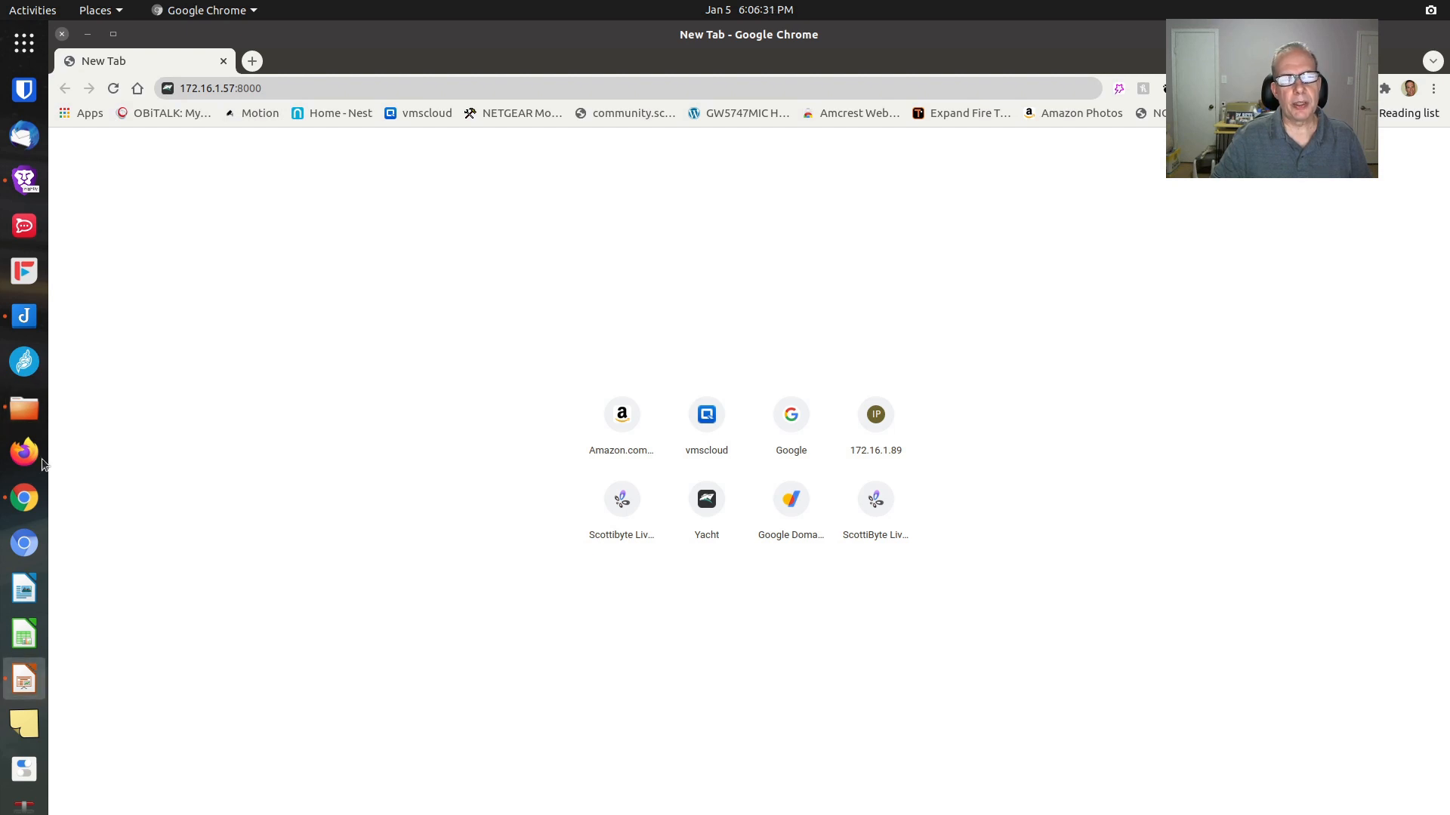
Load the Yacht login page and sign in with the default admin e-mail and password
left_click(290, 89)
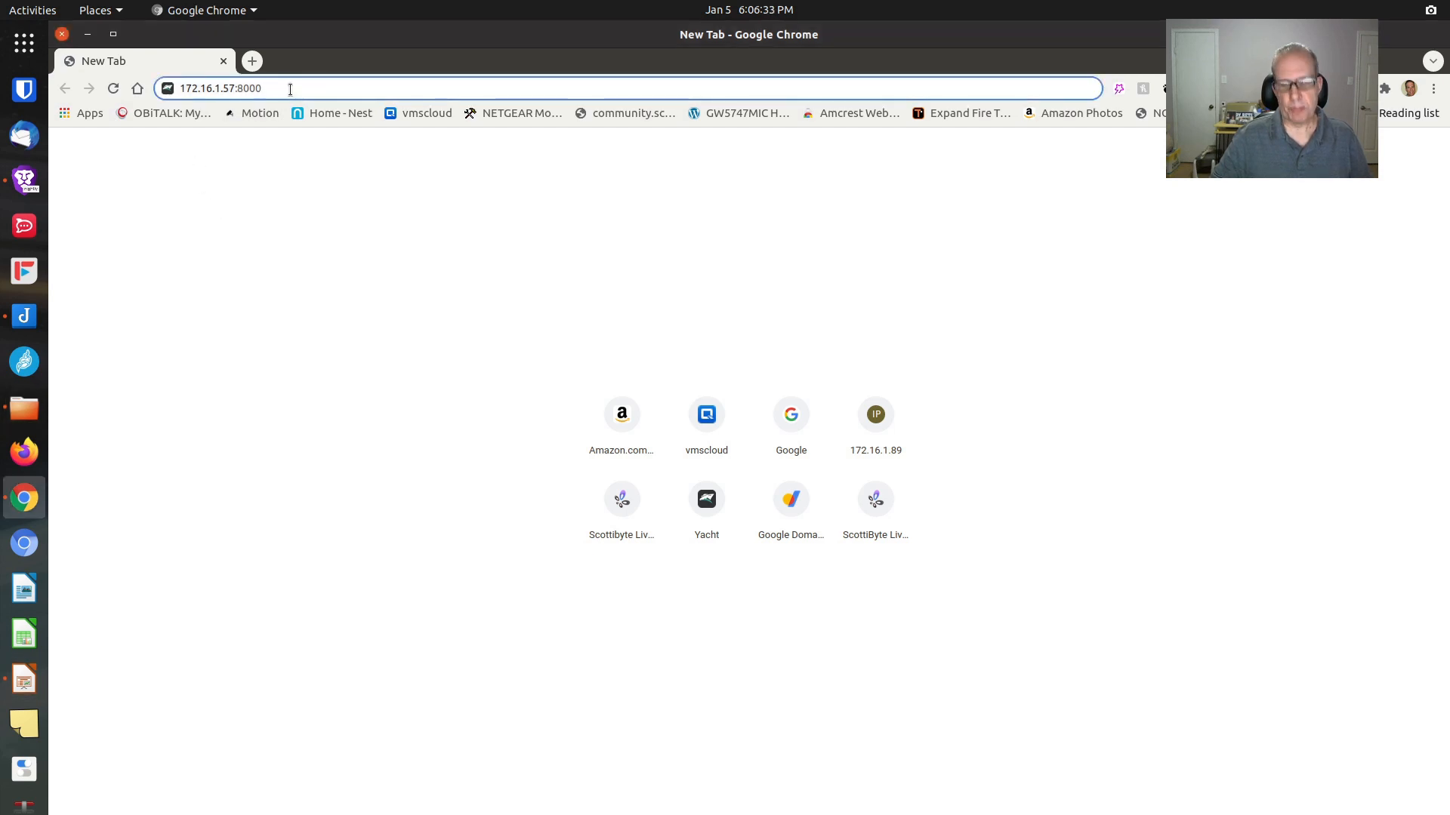
key("Return")
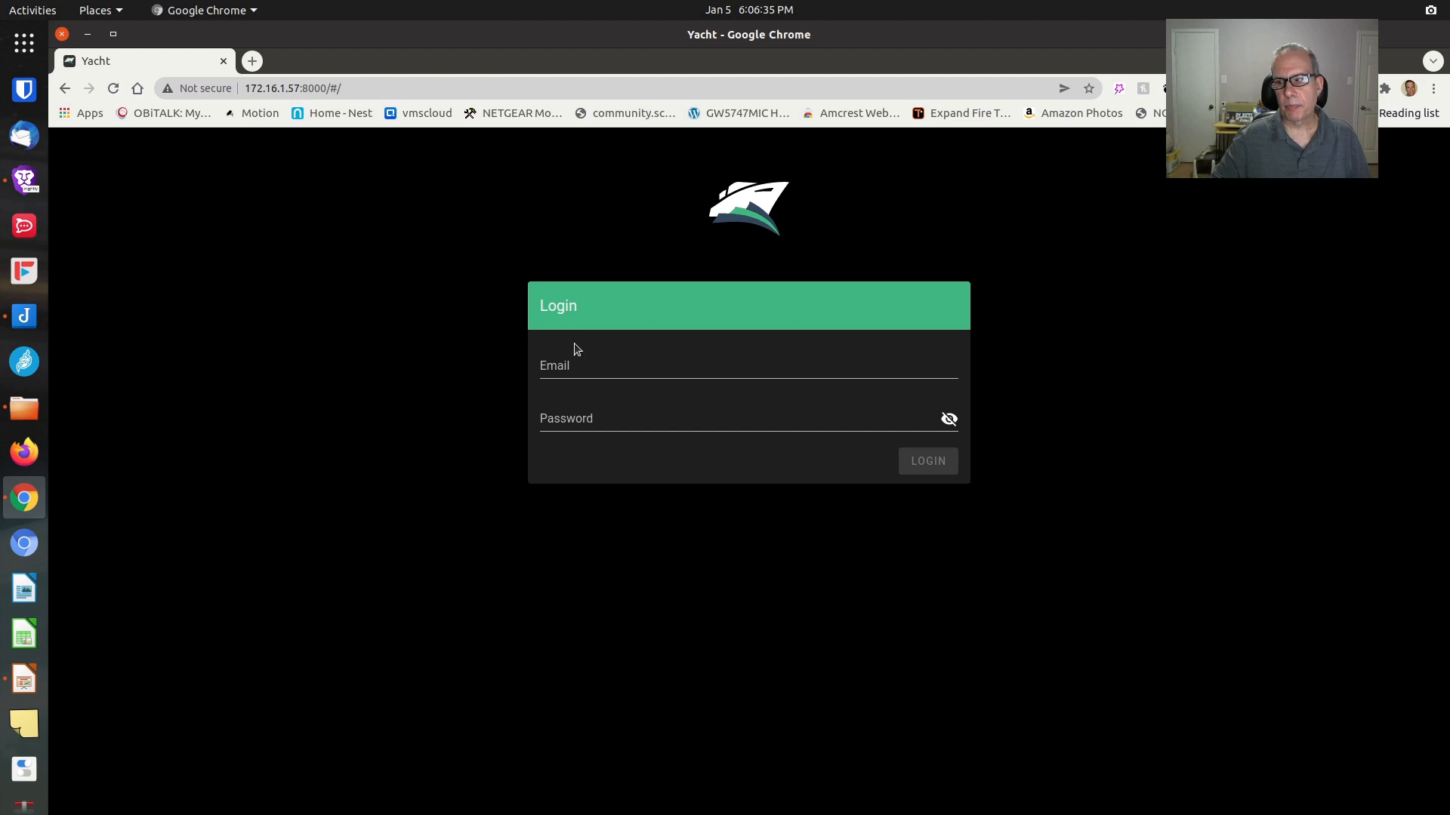
left_click(589, 369)
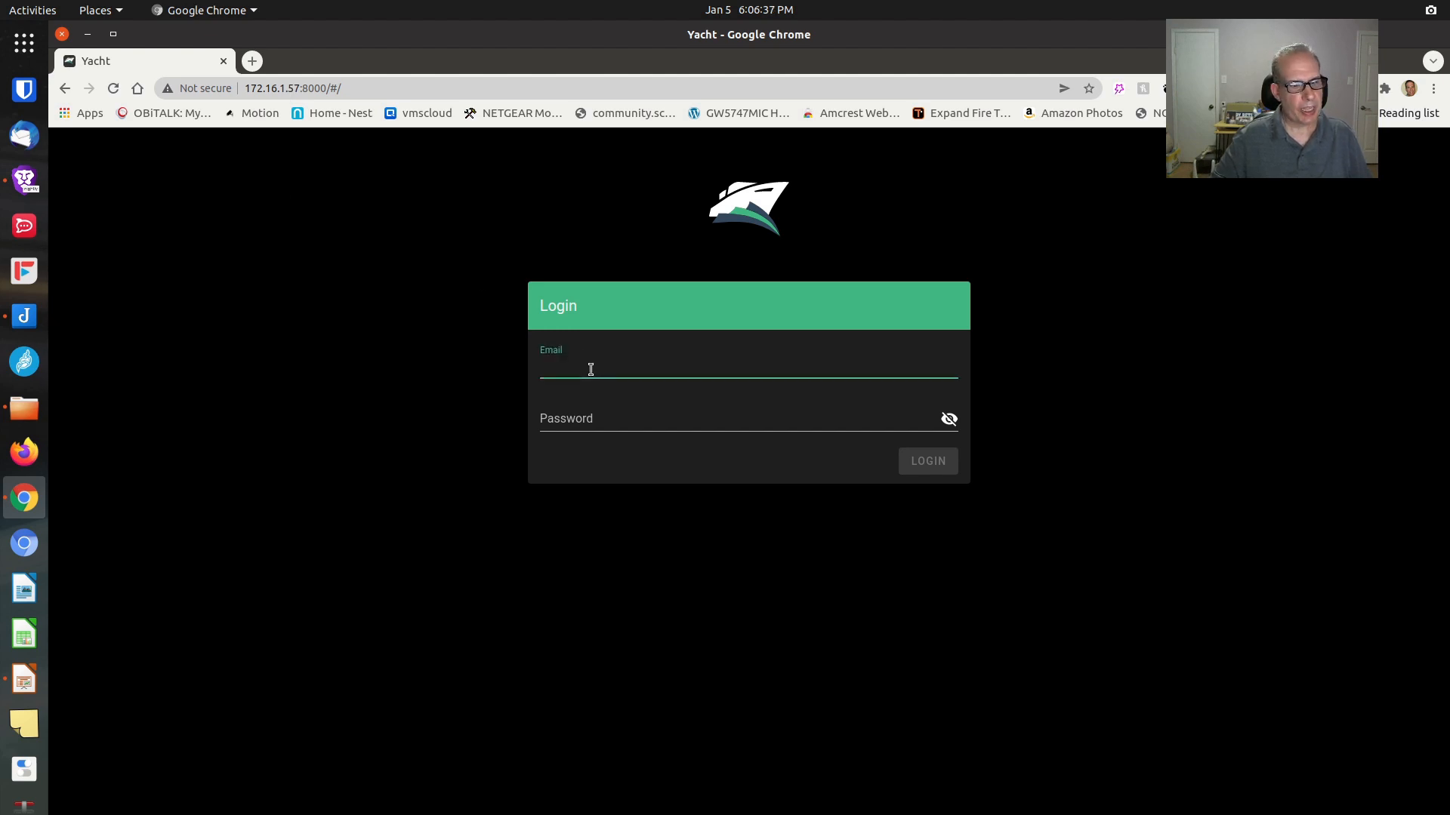
type("admin@yacht.local")
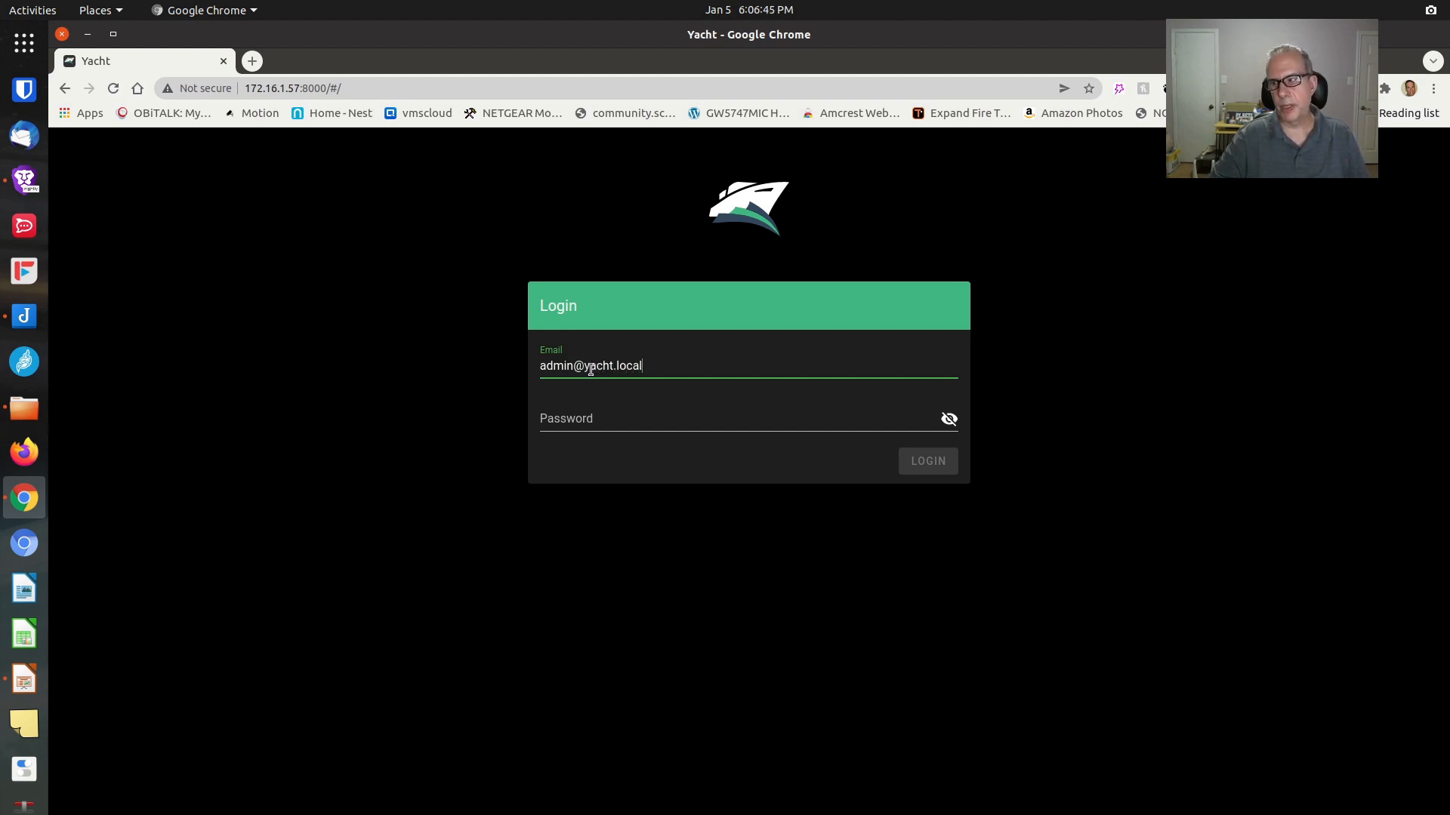
key("Tab")
type("p")
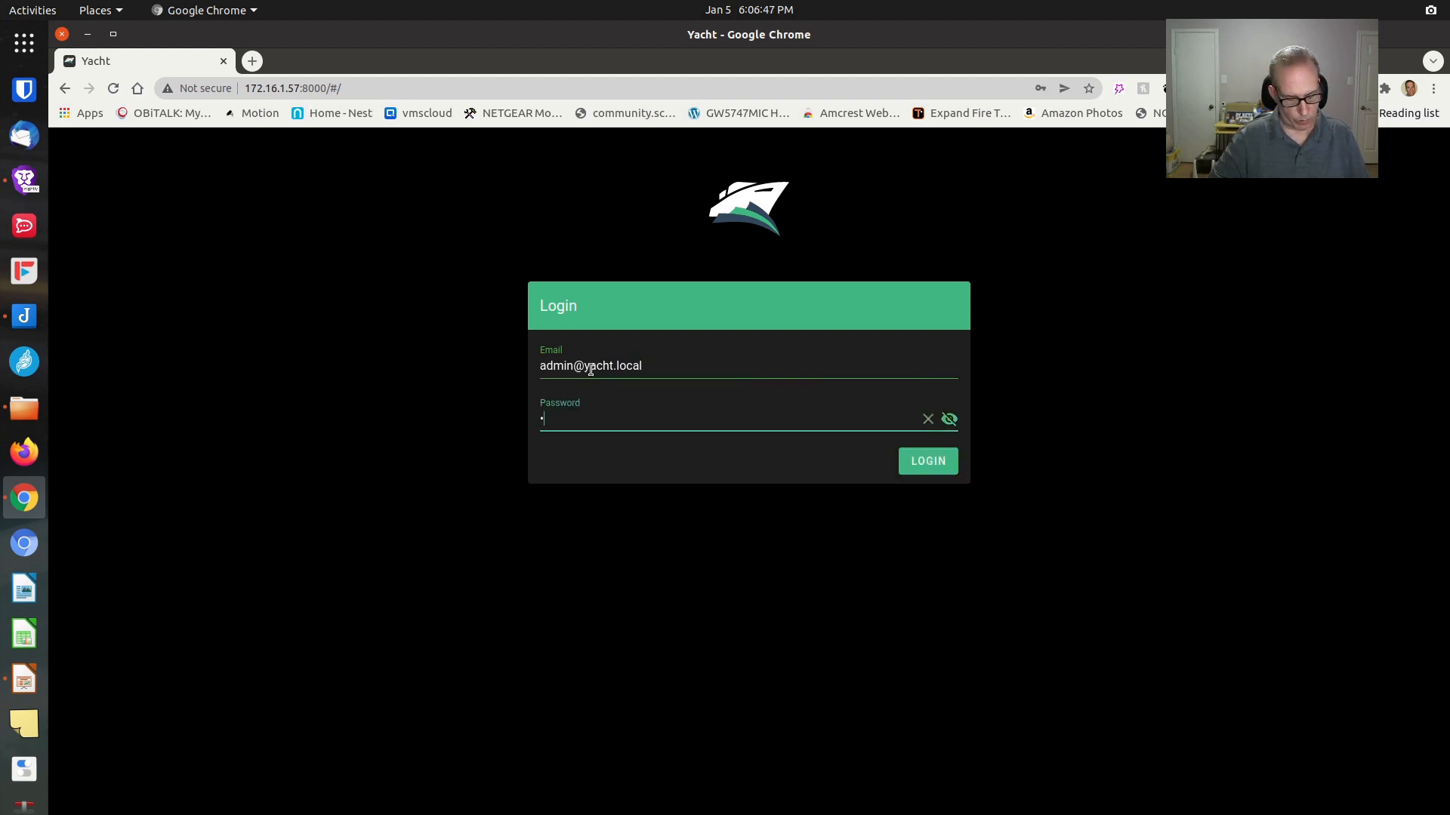
left_click(910, 463)
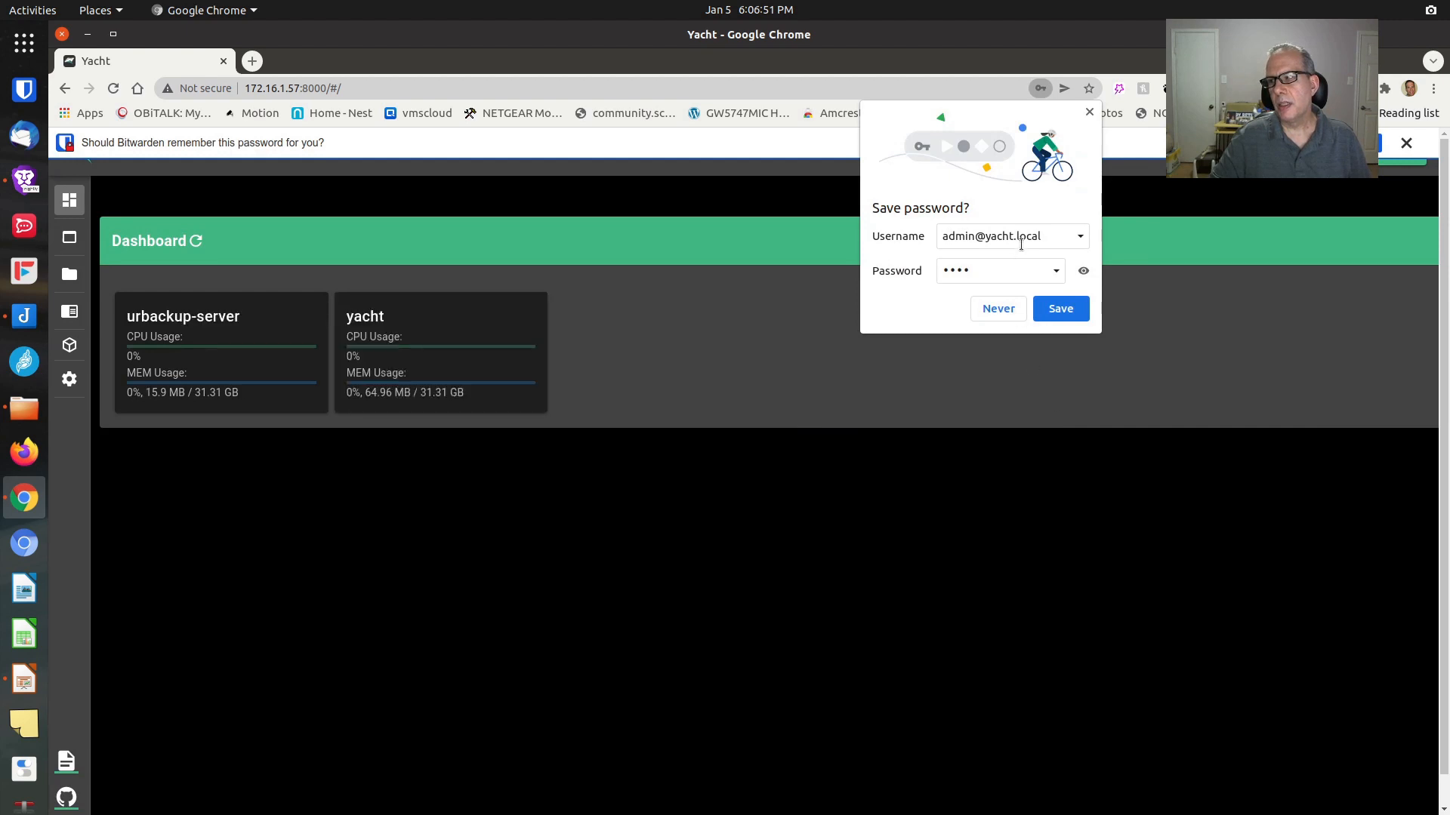
Accept Chrome's save-password bubble and close the Bitwarden notification bar
left_click(1060, 308)
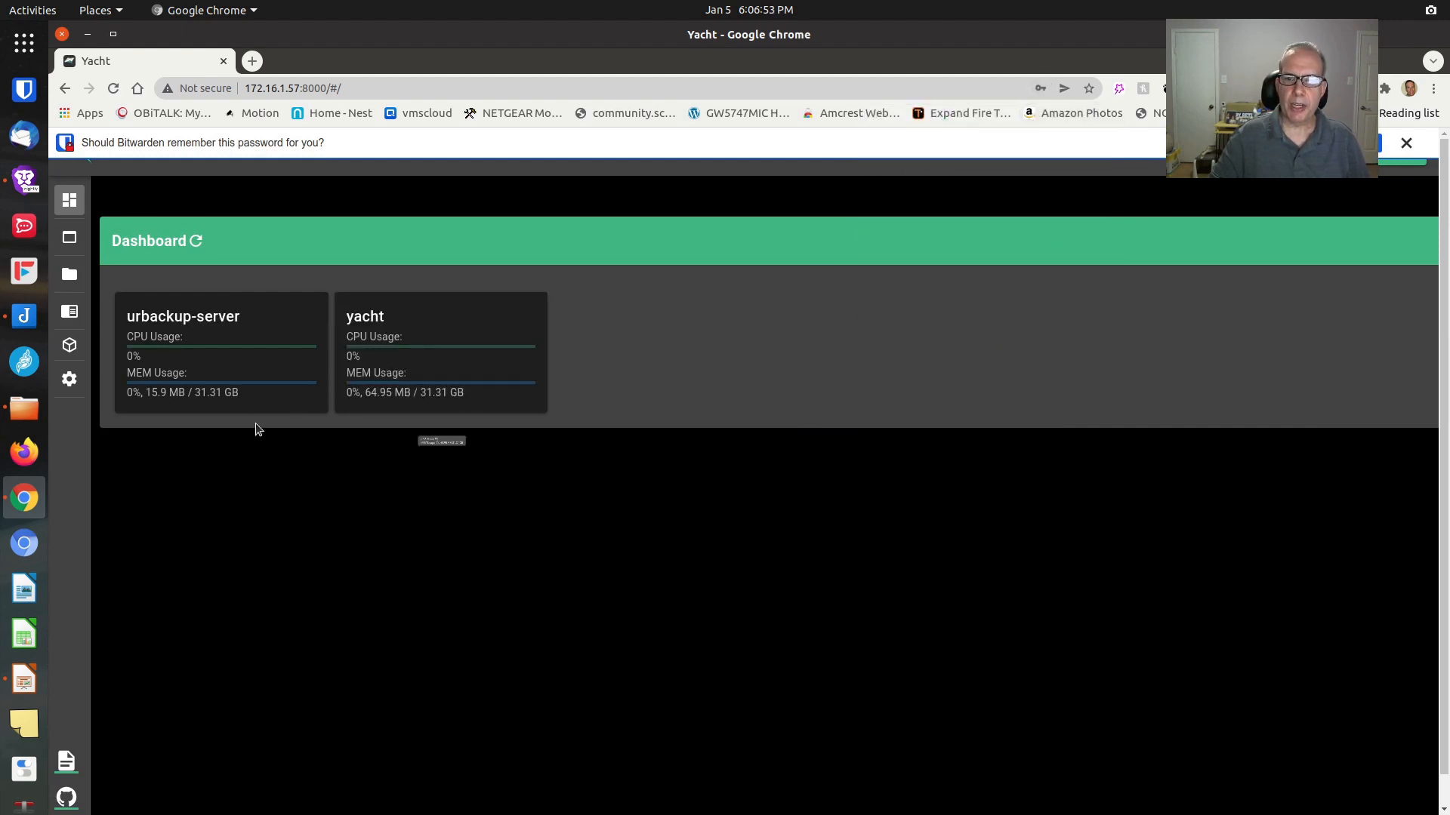
mouse_move(180, 341)
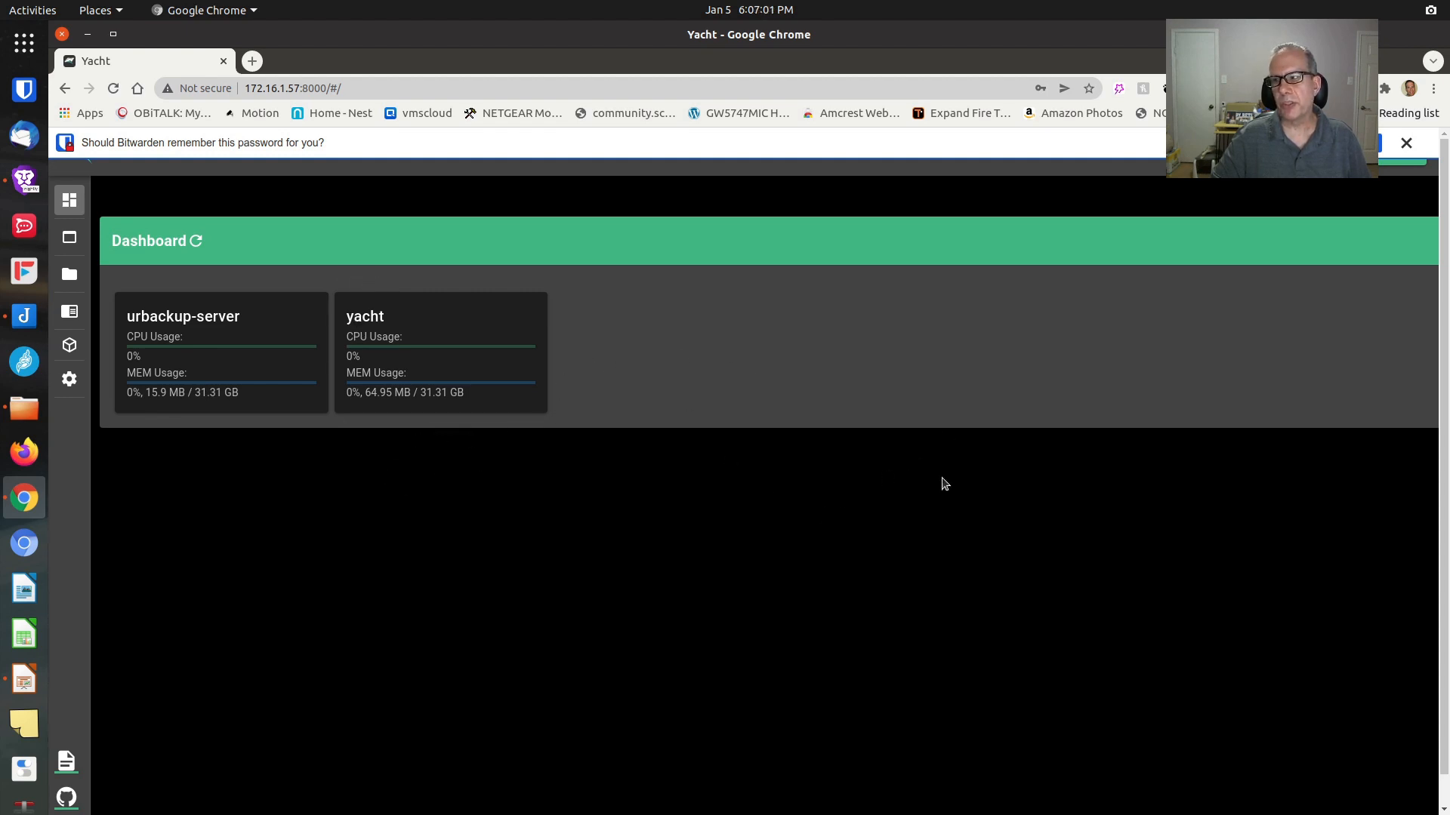
left_click(1406, 143)
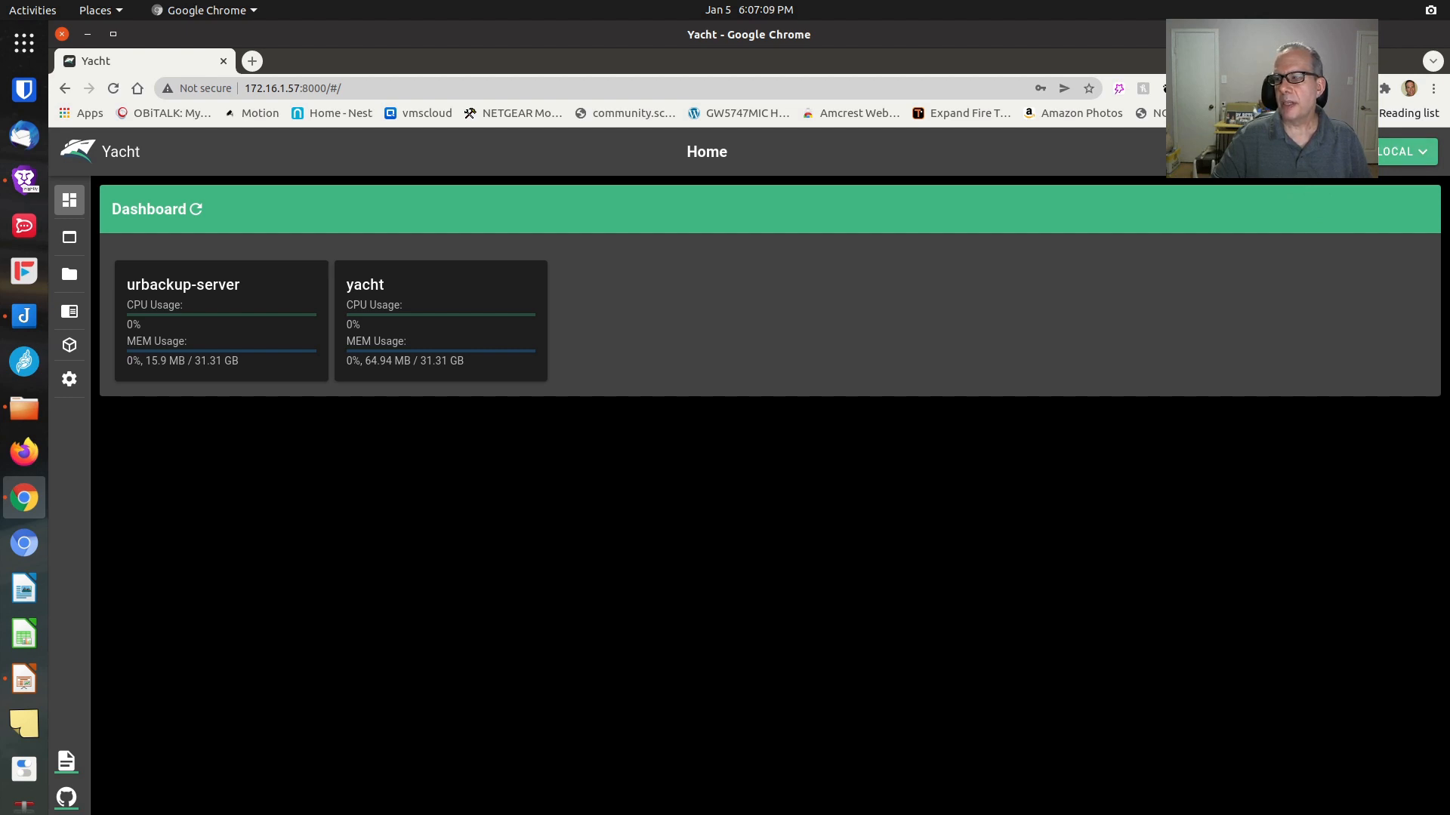
left_click(1405, 151)
On the User Info change form, replace the admin login e-mail with a personal address
left_click(1323, 196)
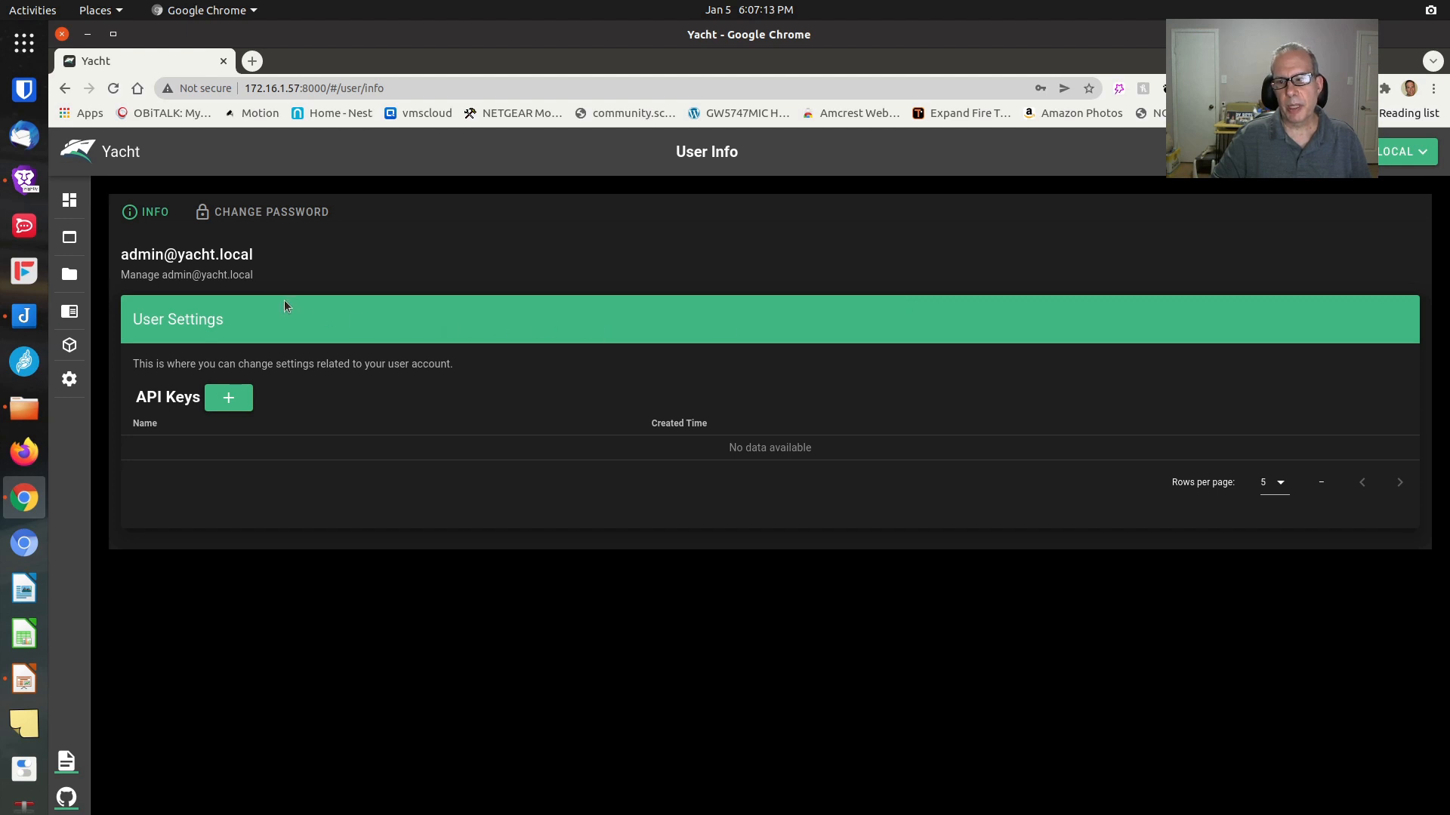
left_click(264, 213)
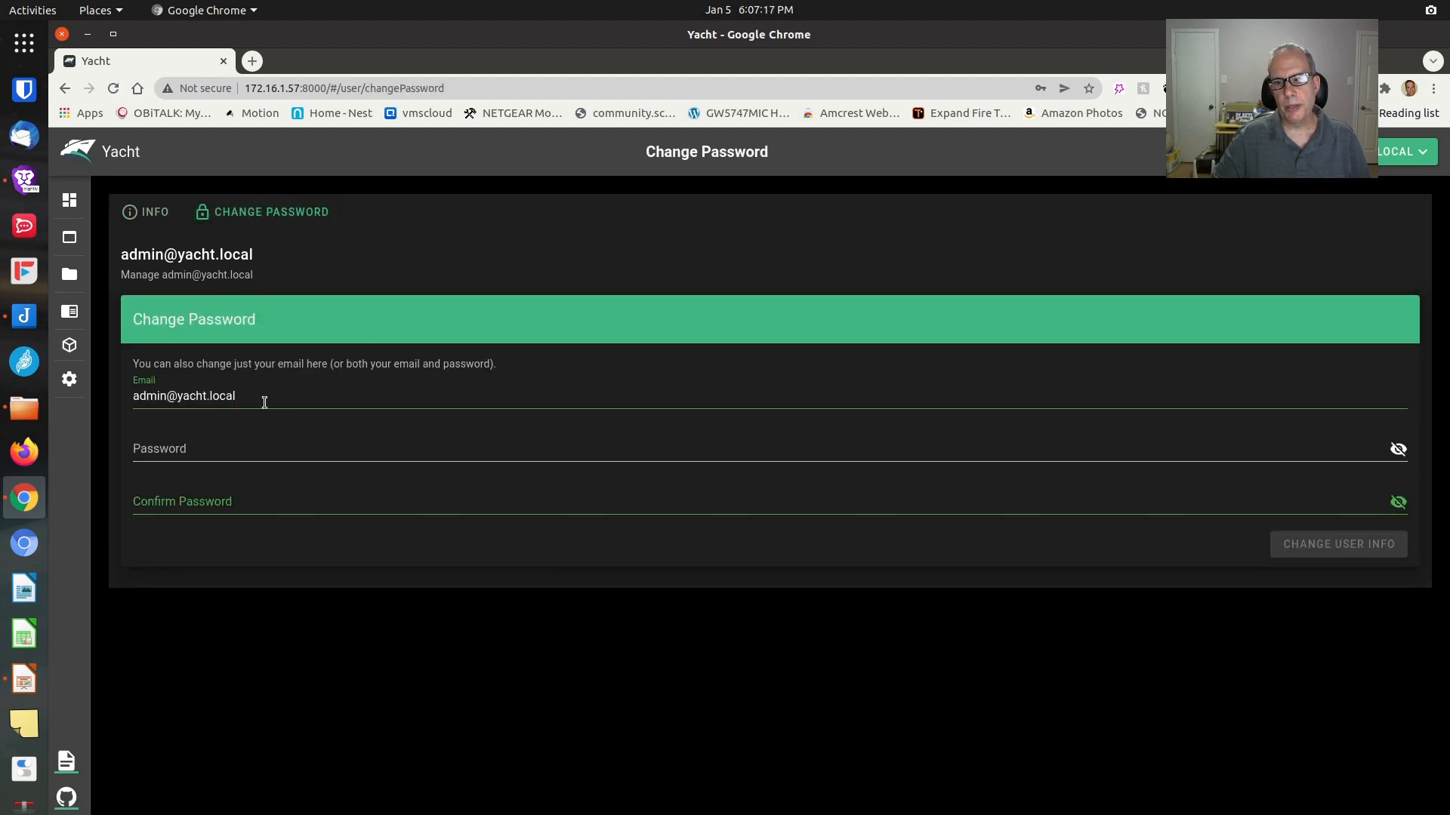
left_click_drag(264, 403, 129, 400)
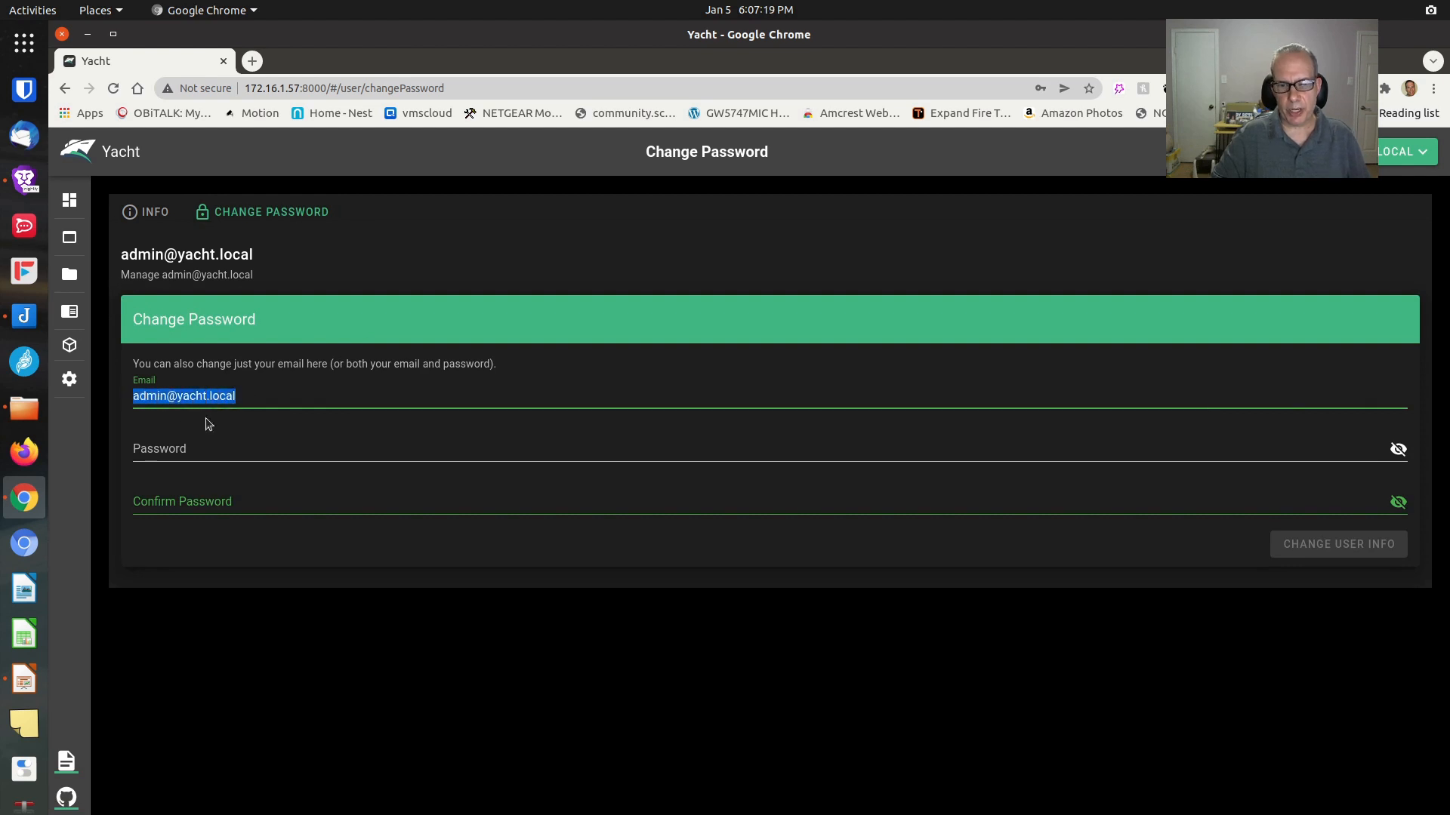
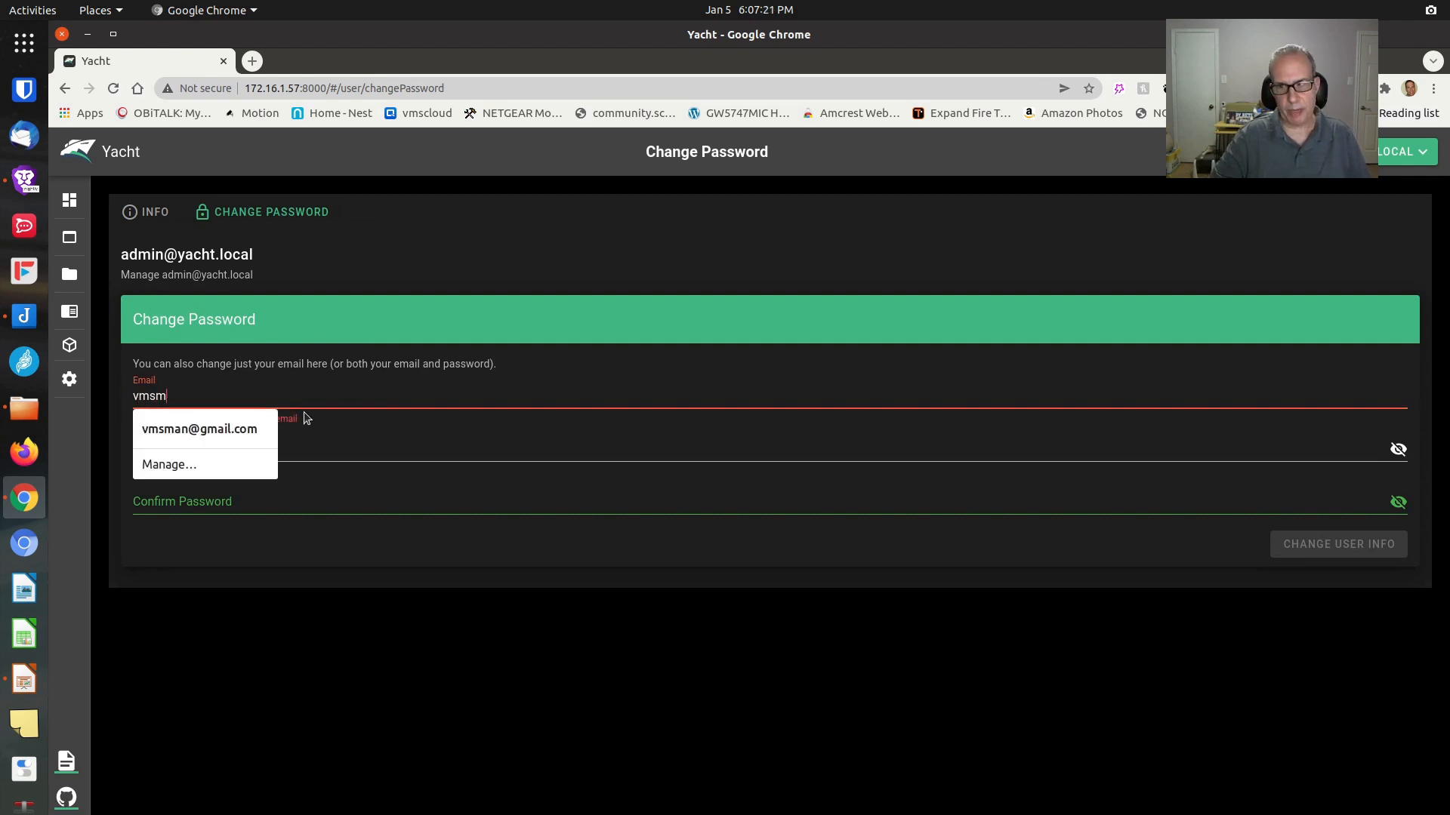
left_click(228, 432)
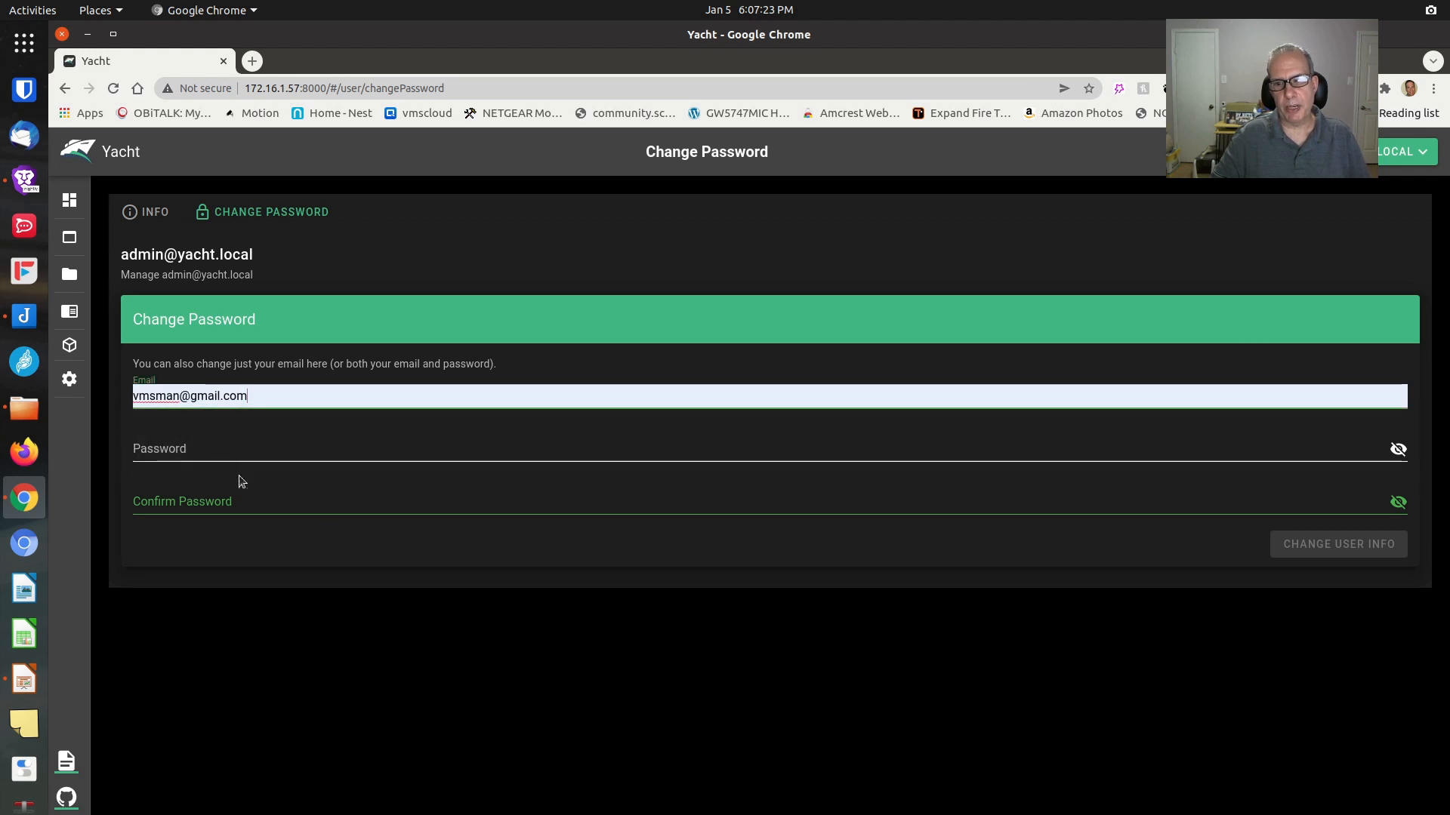
Enter and confirm the new account password, then save the user info
left_click(219, 449)
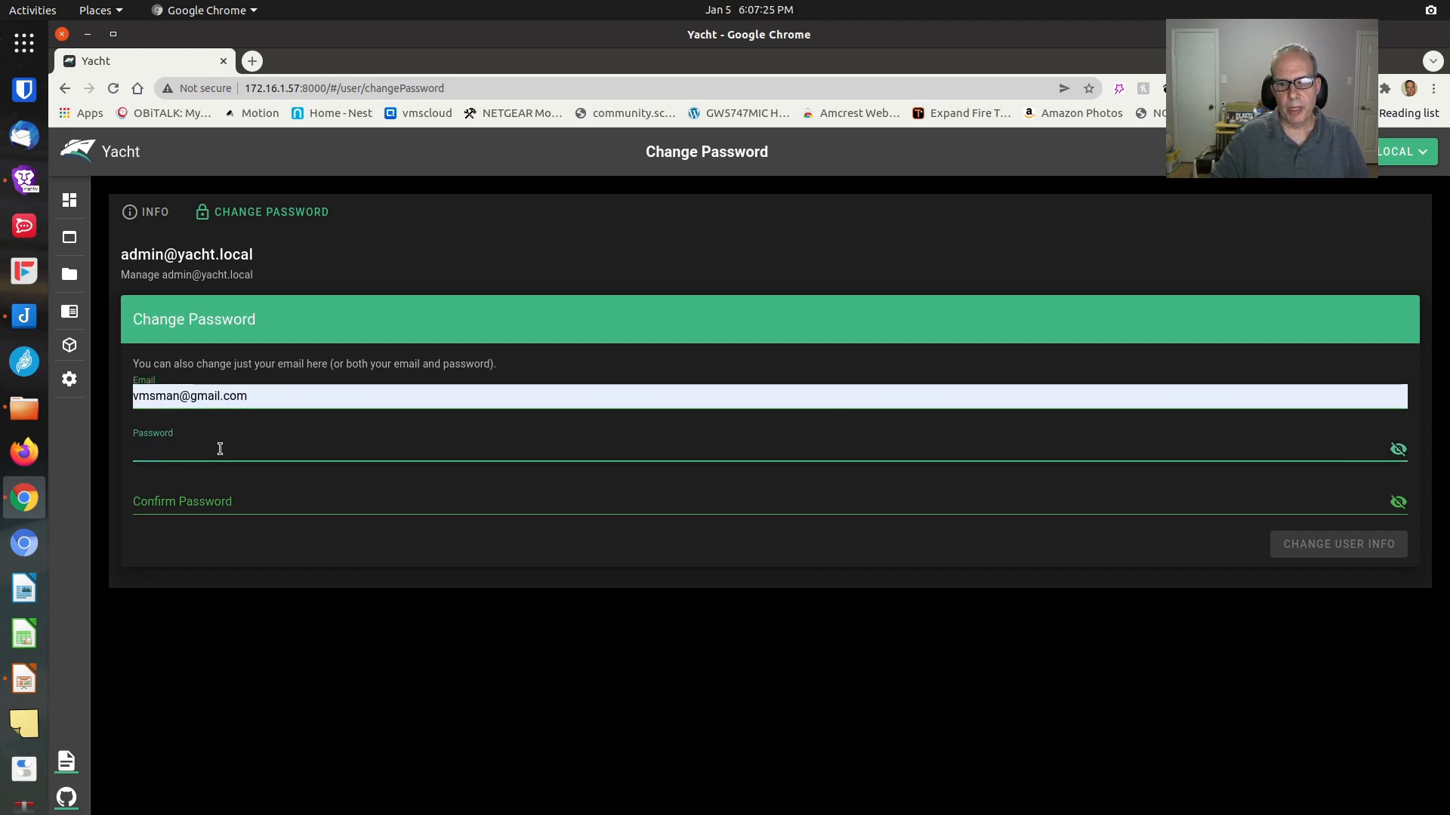
type("***")
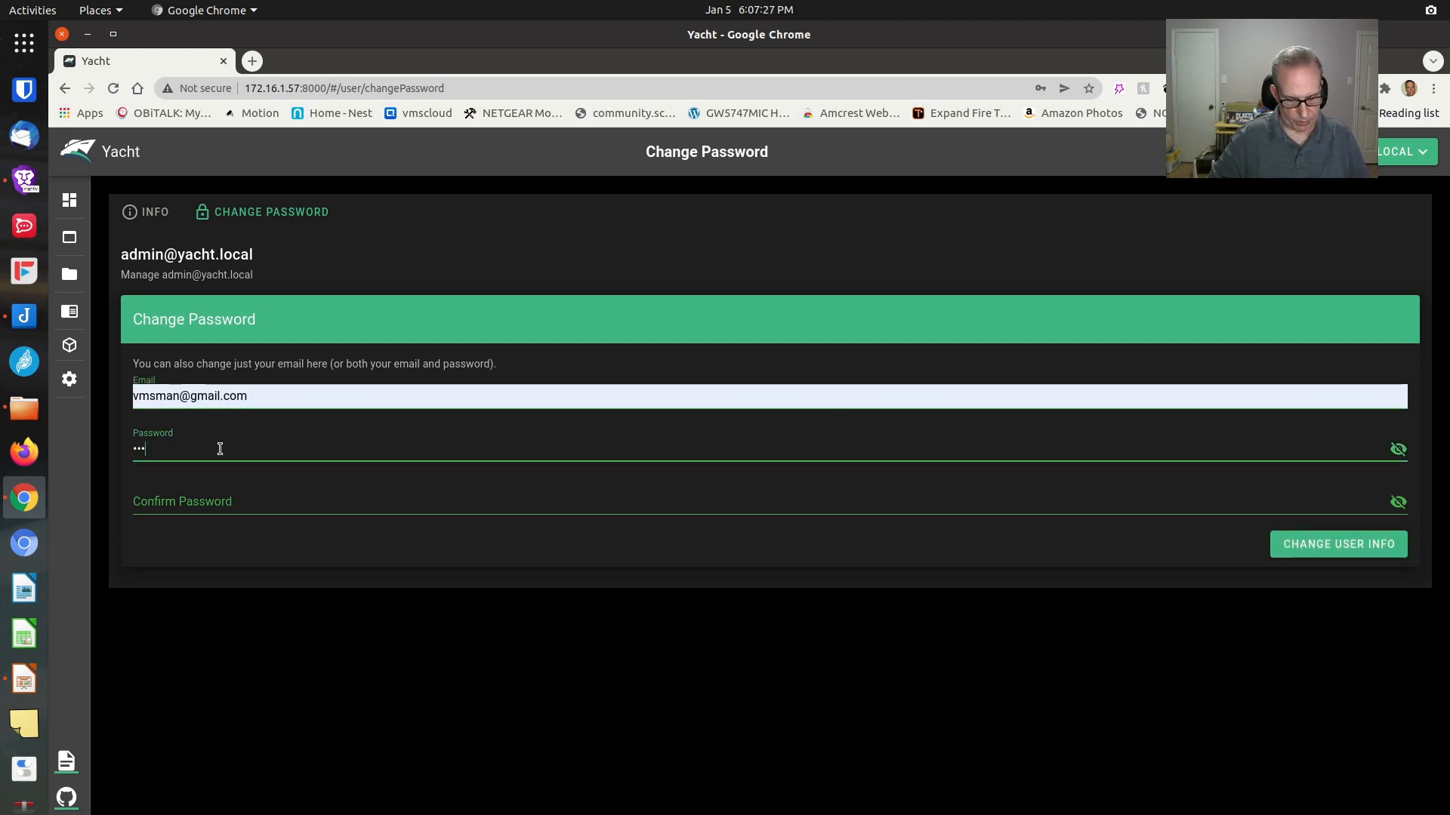
type("*****")
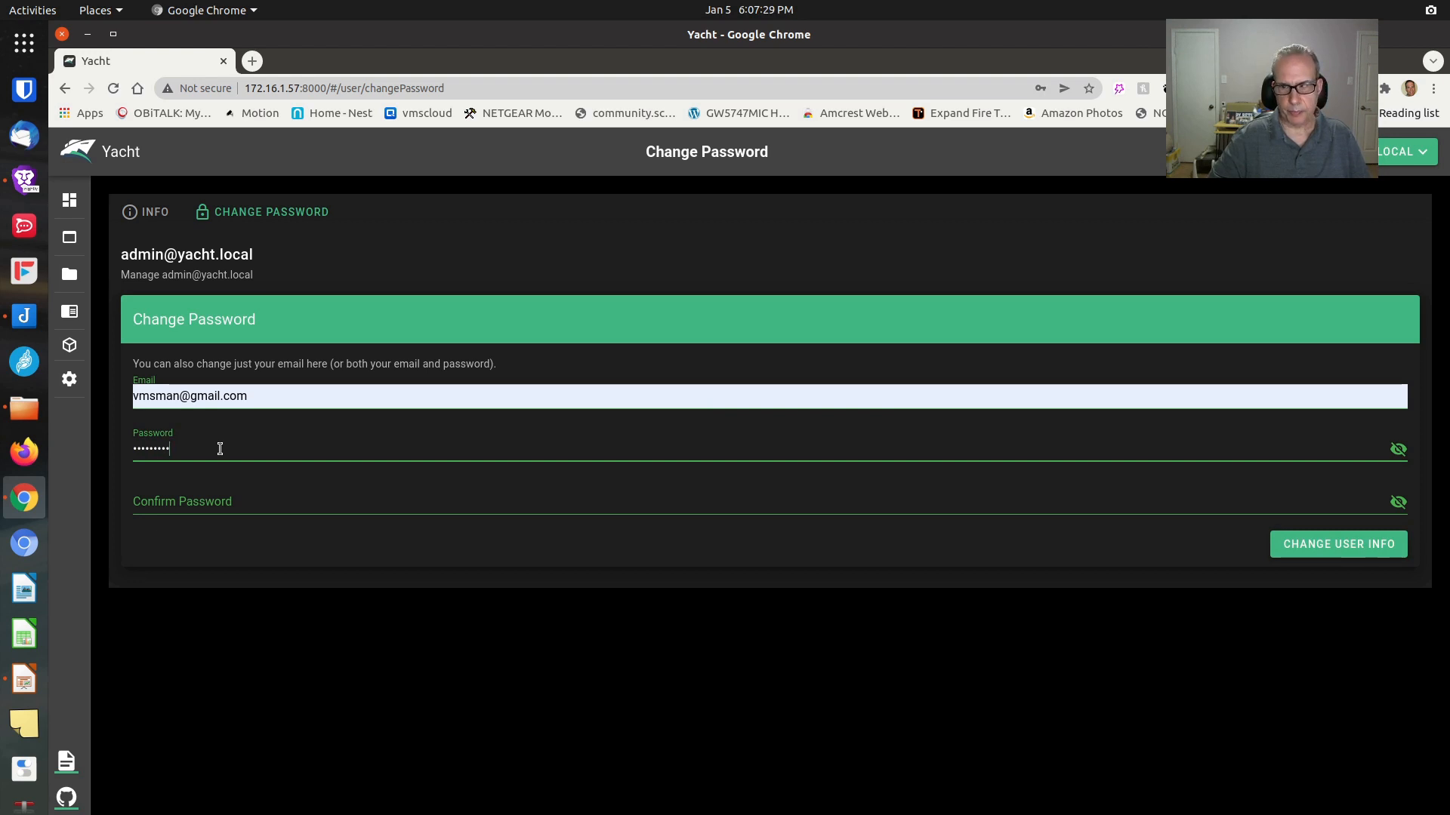
key("BackSpace")
key("BackSpace")
key("BackSpace")
key("BackSpace")
key("BackSpace")
key("BackSpace")
key("BackSpace")
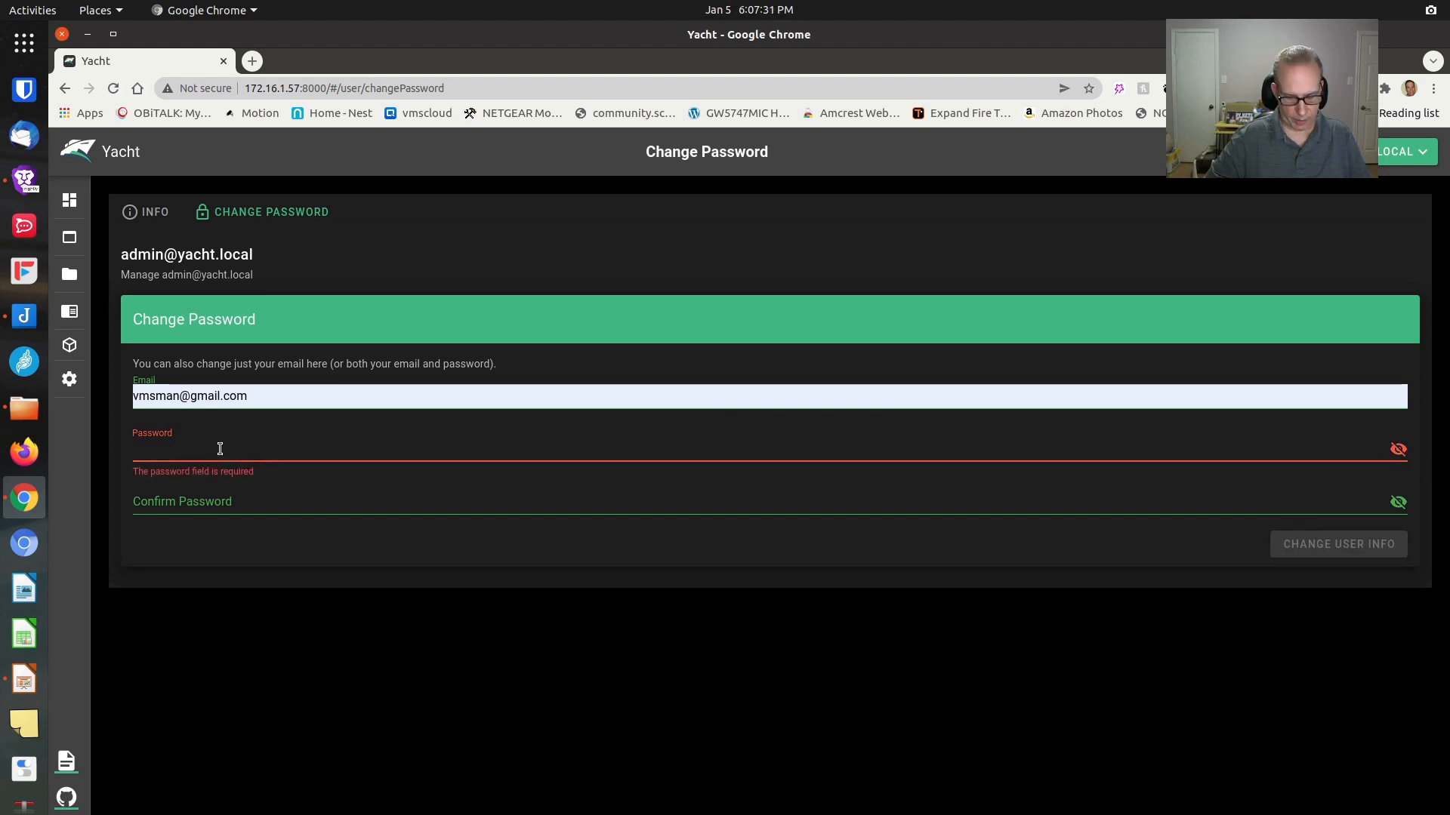
type("********")
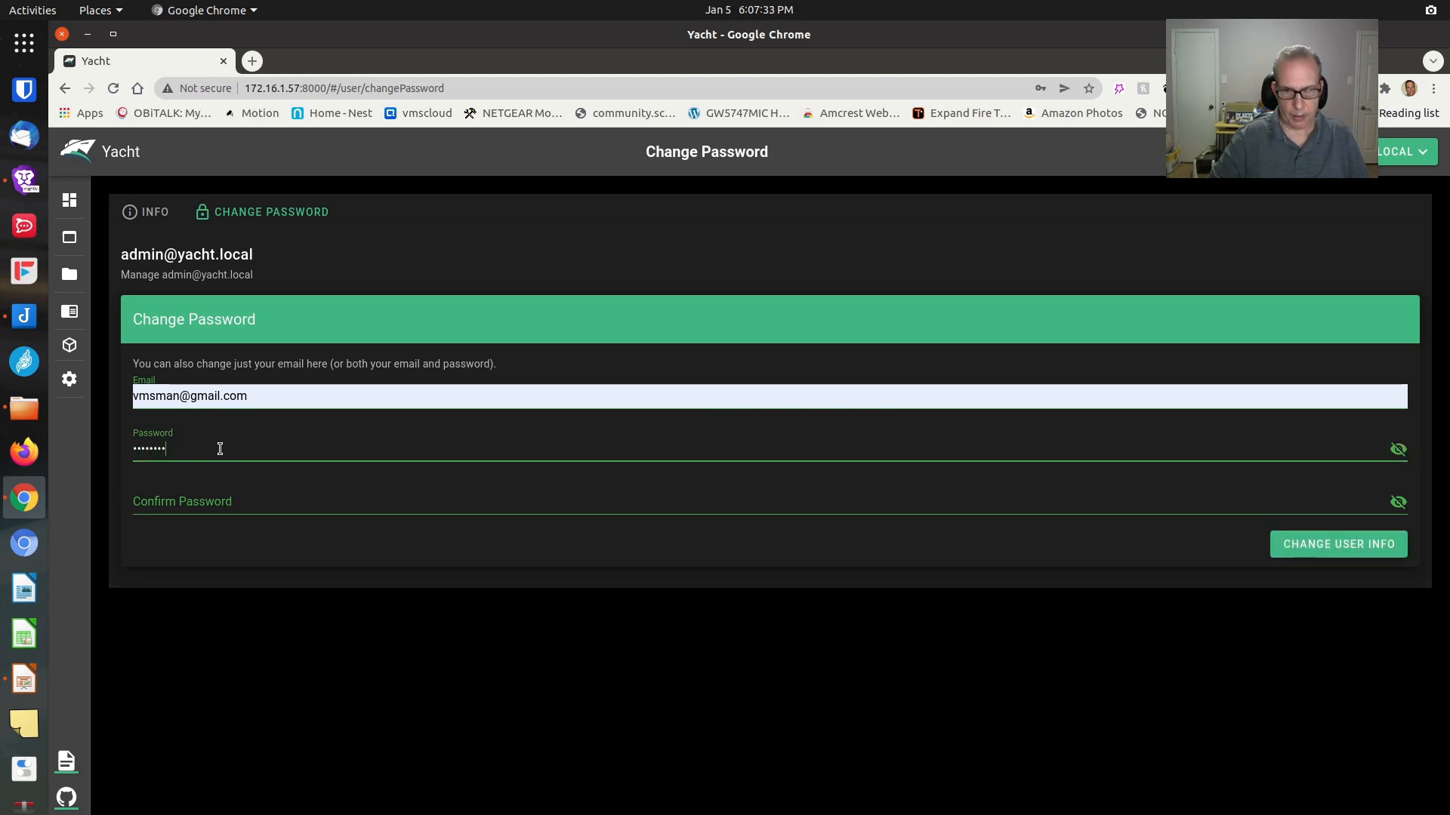
left_click(211, 499)
type("***")
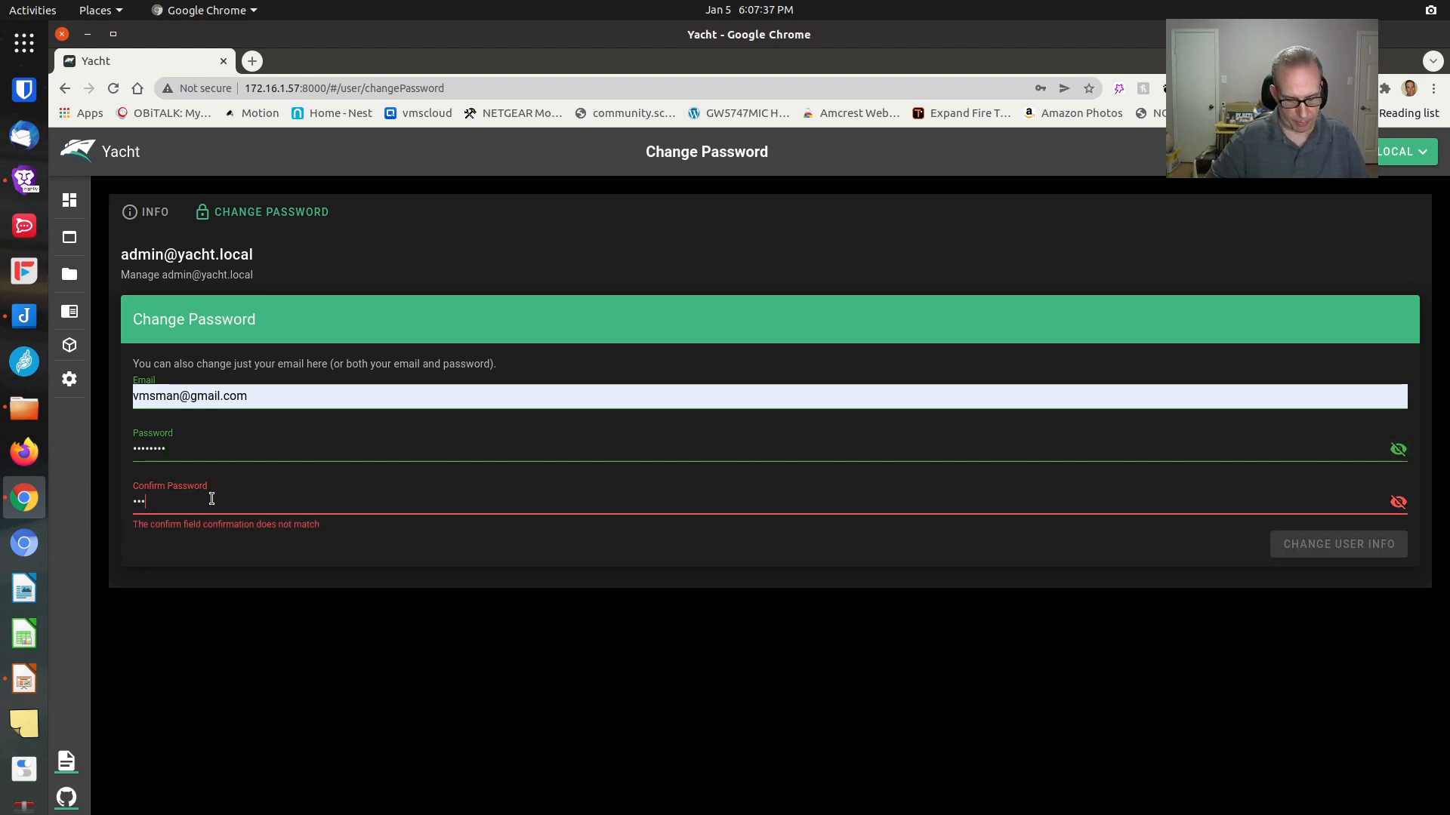
type("*****")
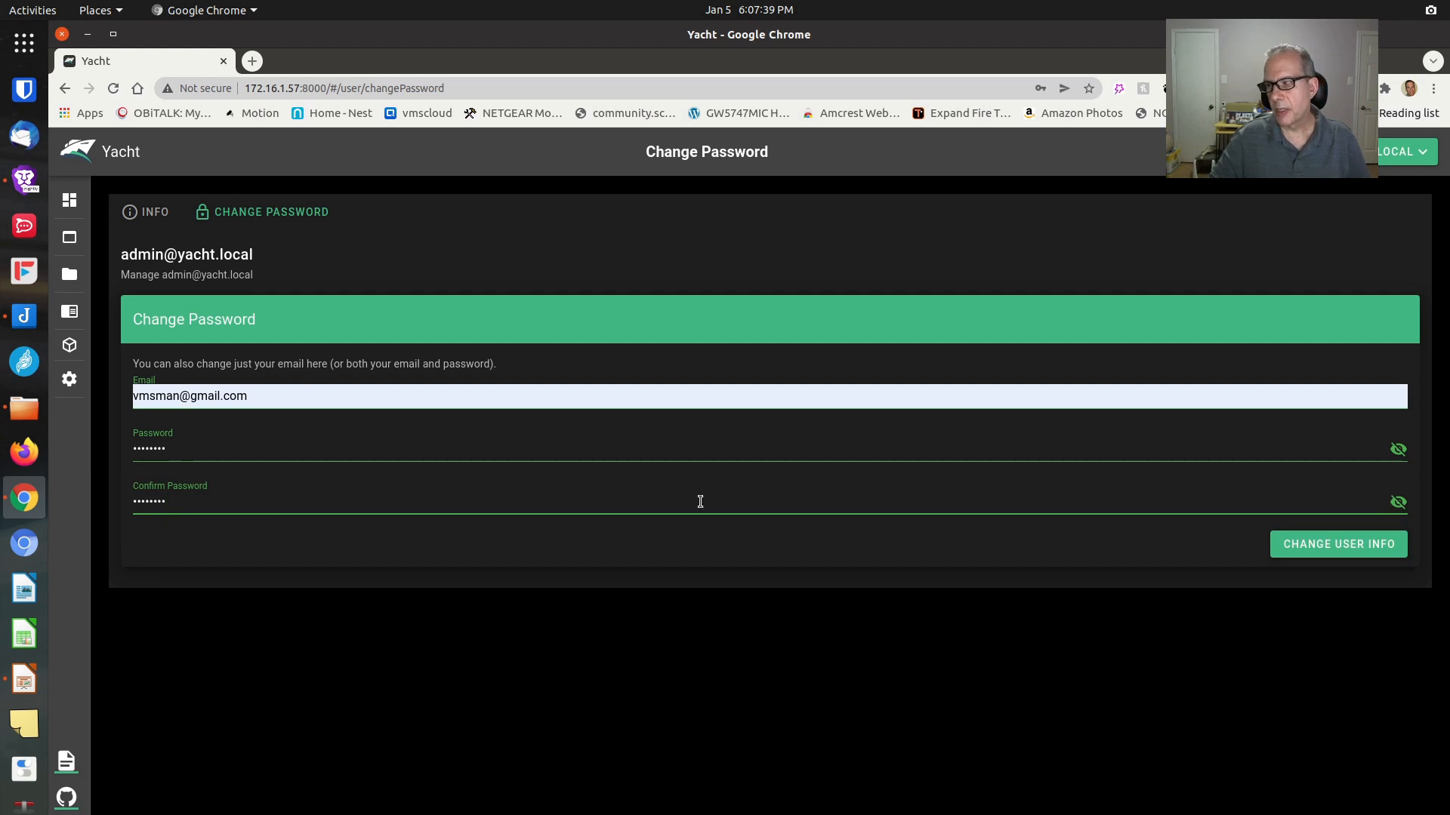
left_click(1314, 545)
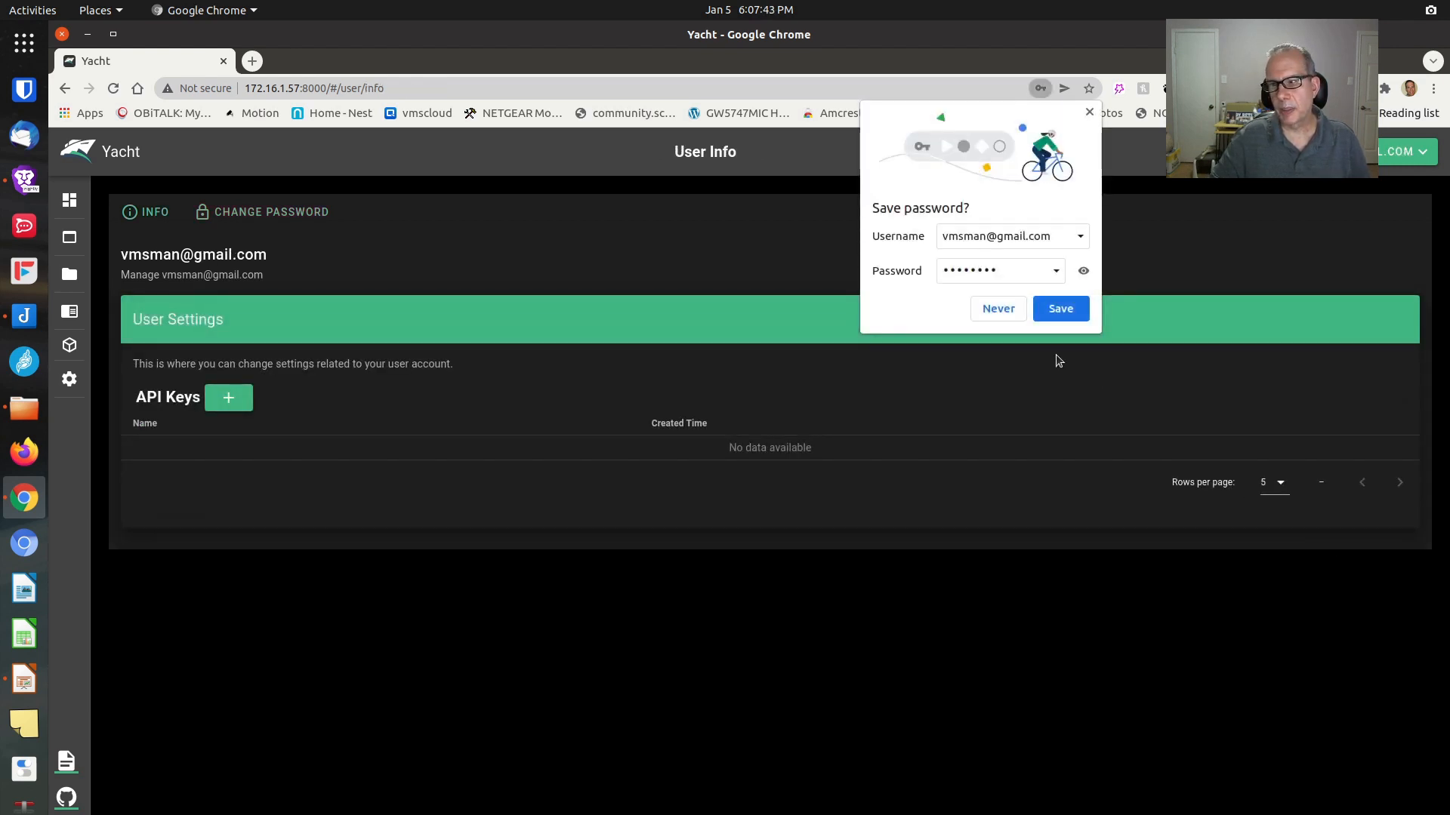
Dismiss Chrome's save-password prompt and log out of Yacht
left_click(1085, 112)
left_click(1401, 157)
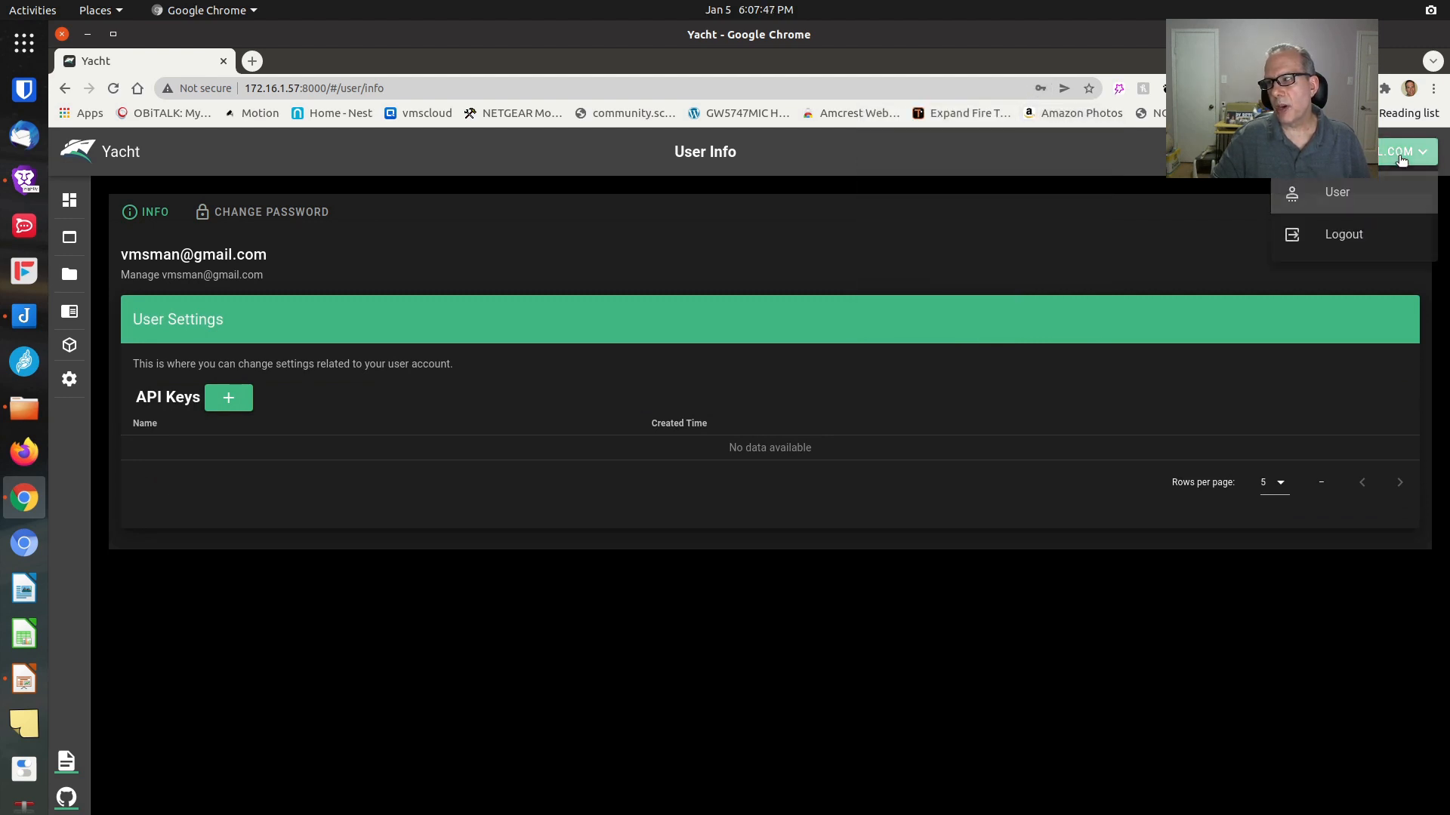
left_click(1321, 236)
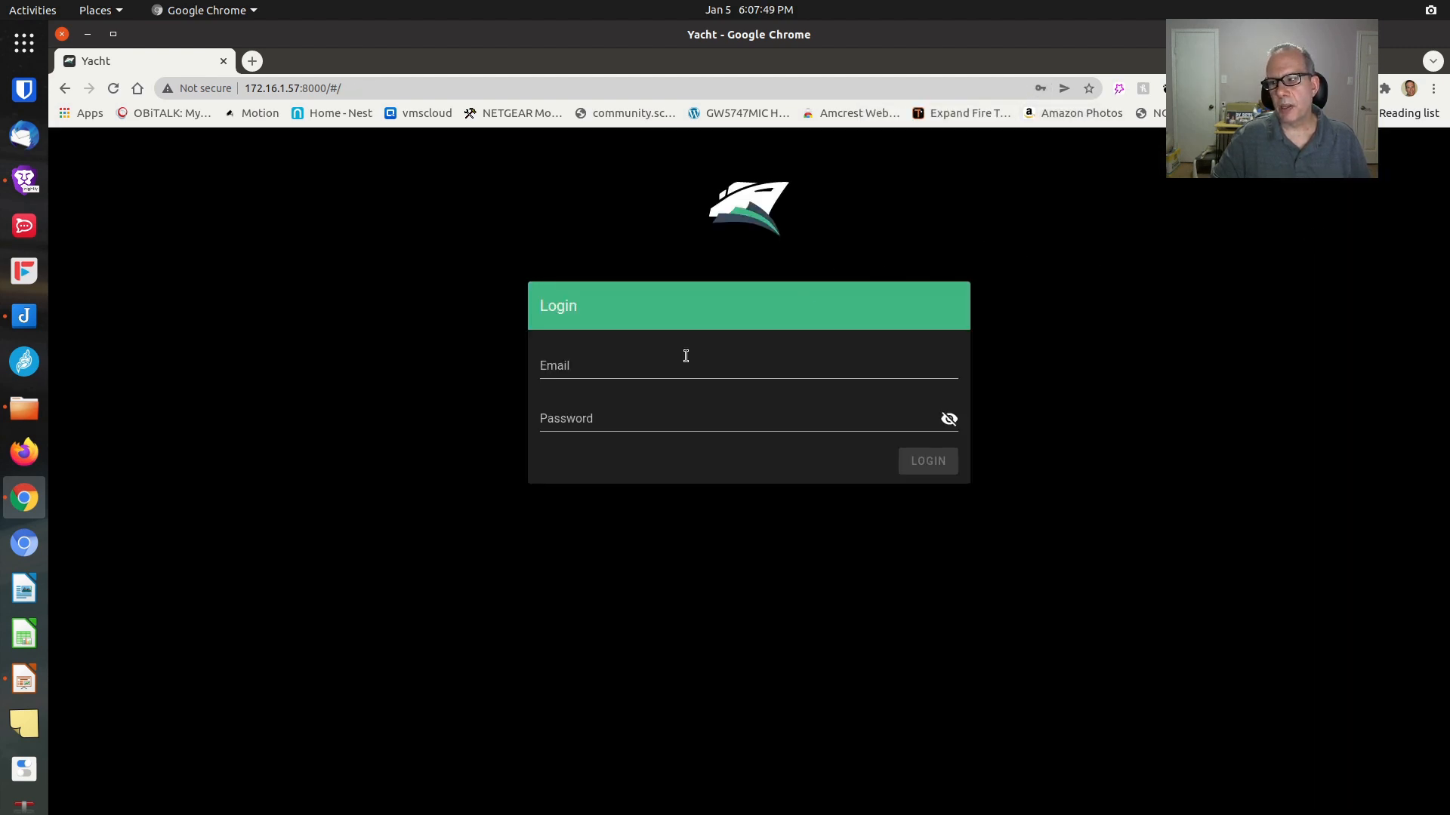
Log back in with the new e-mail address and password
left_click(686, 356)
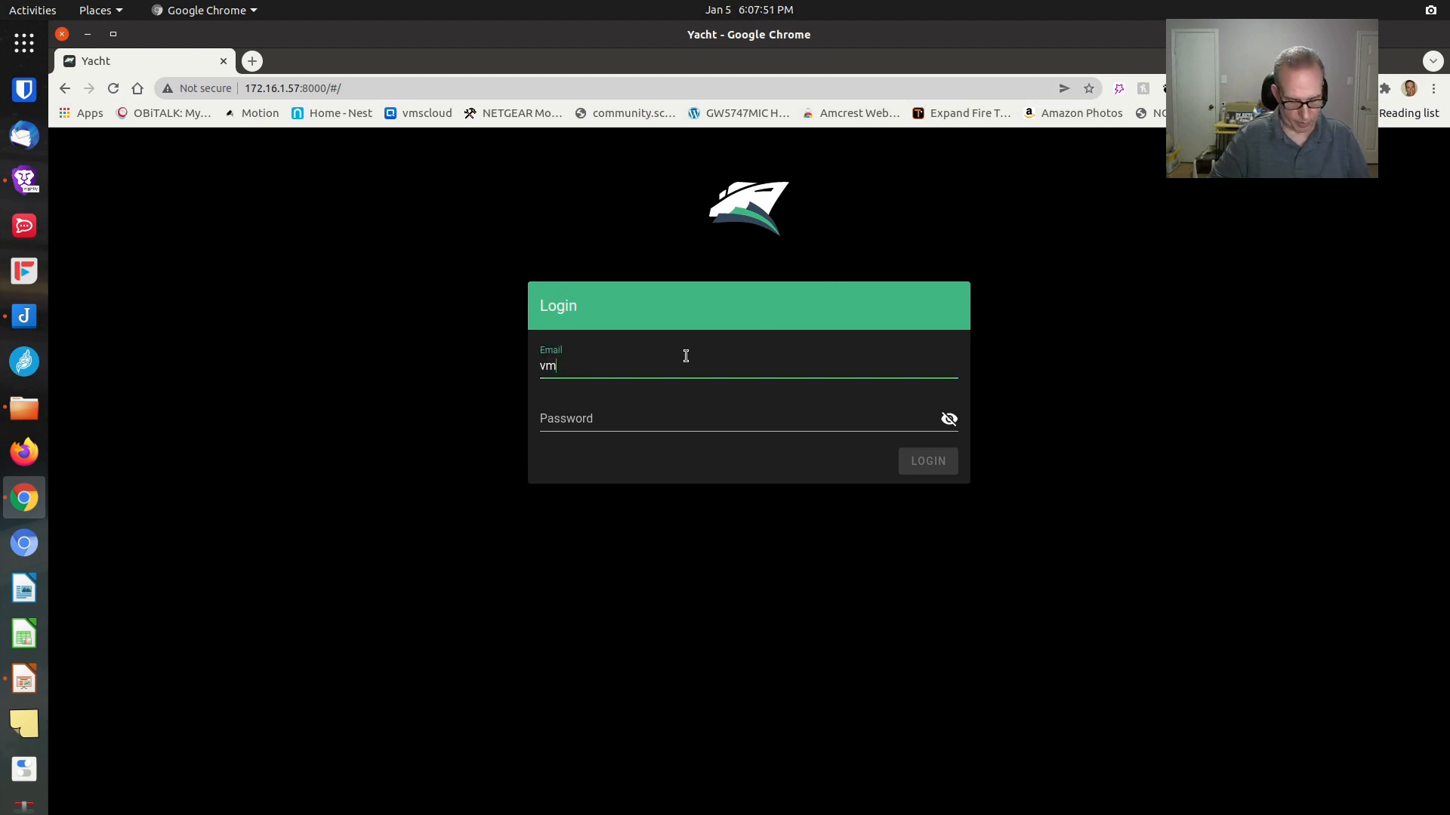
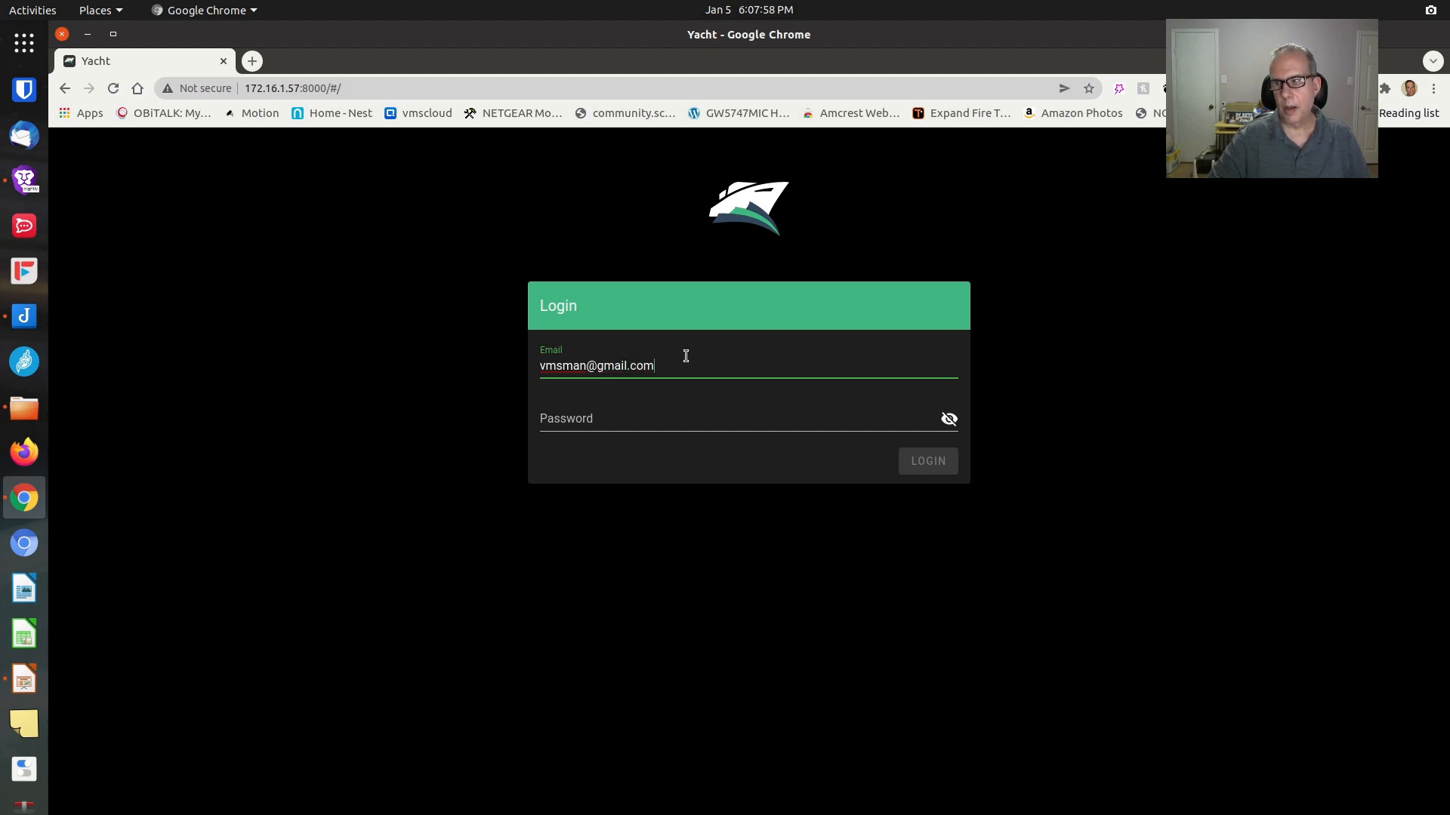
key("Tab")
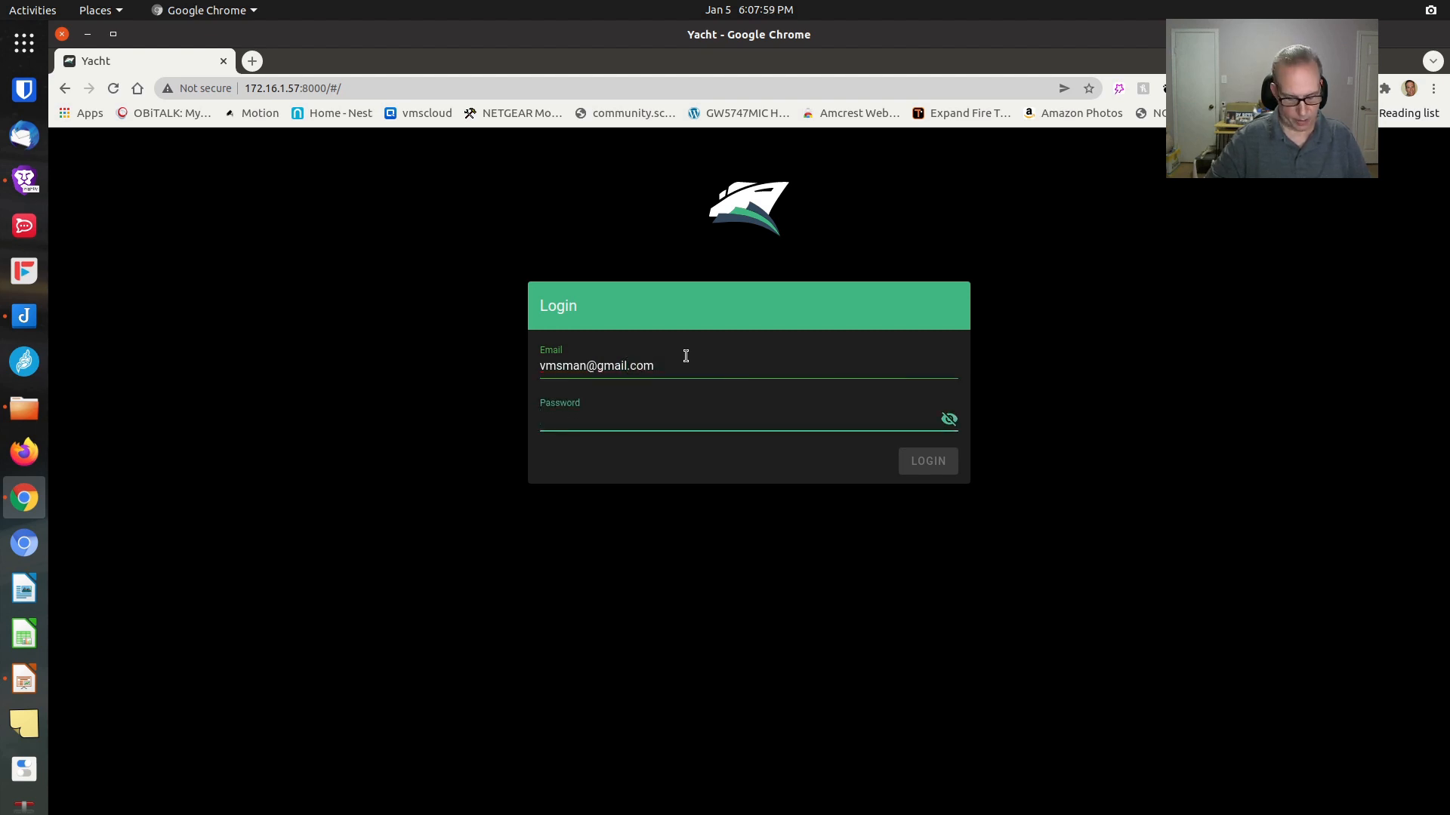
type("••••••••")
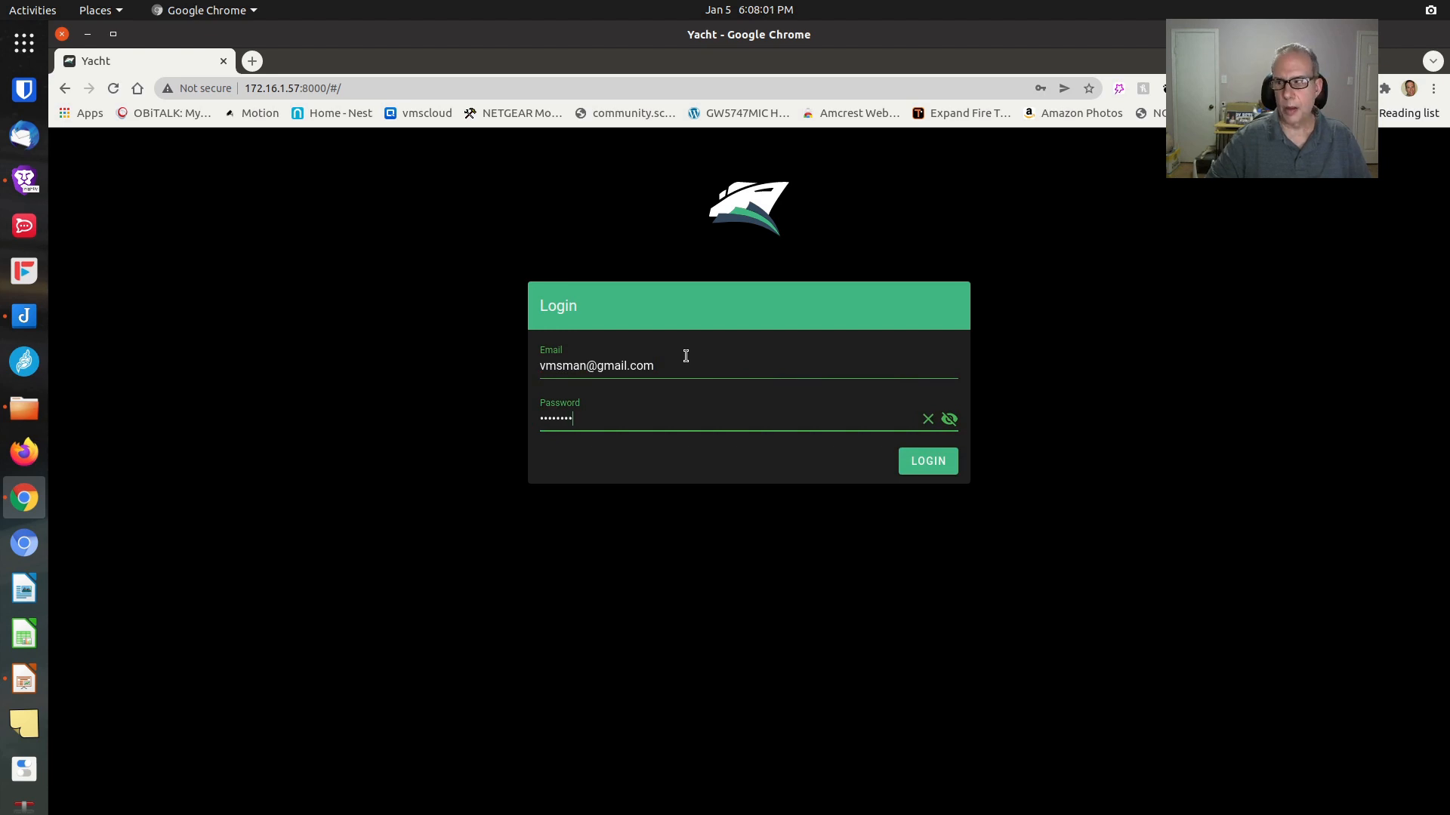
key("Return")
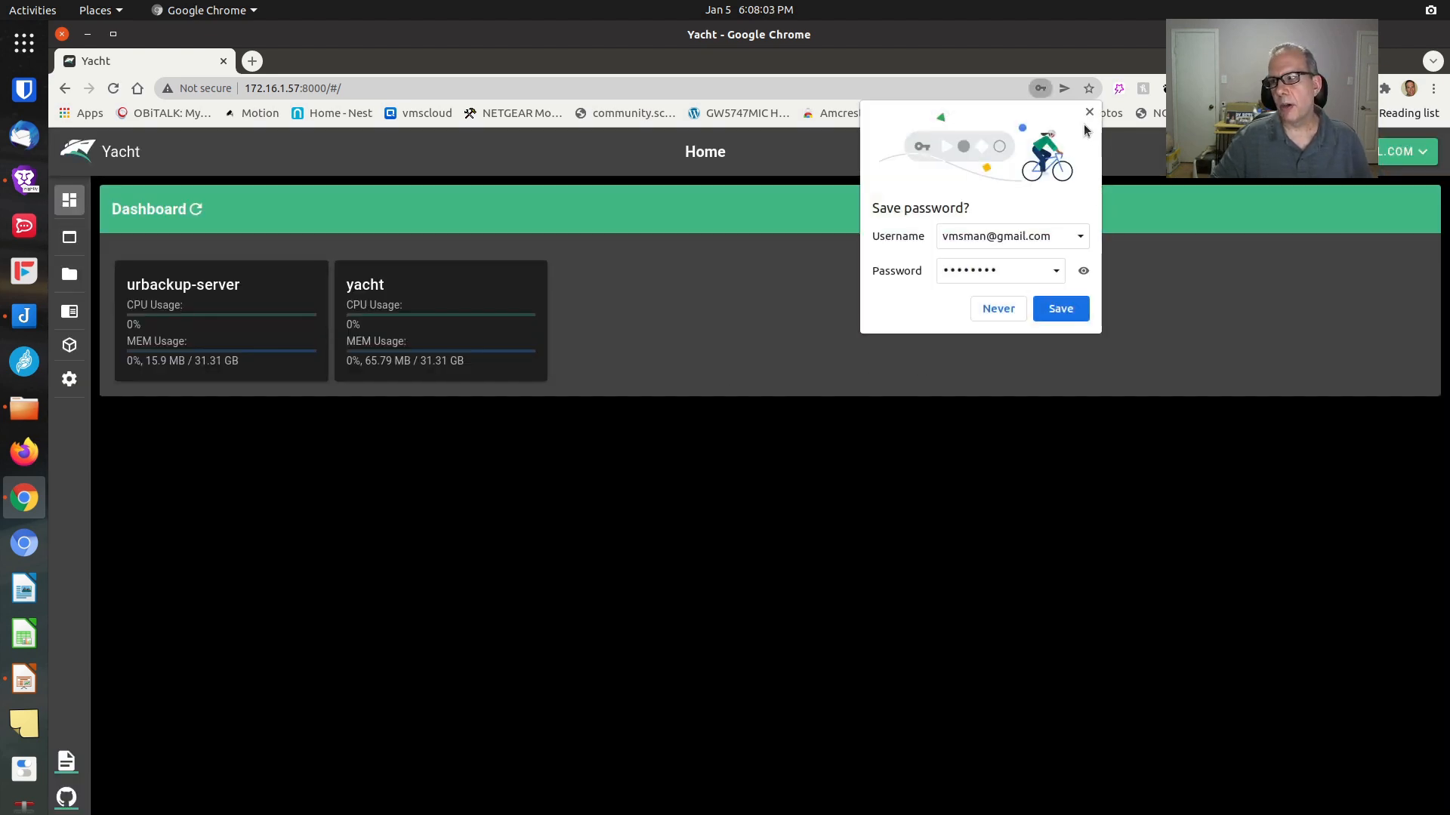
Save the login in Chrome, then view the running applications list
left_click(1061, 308)
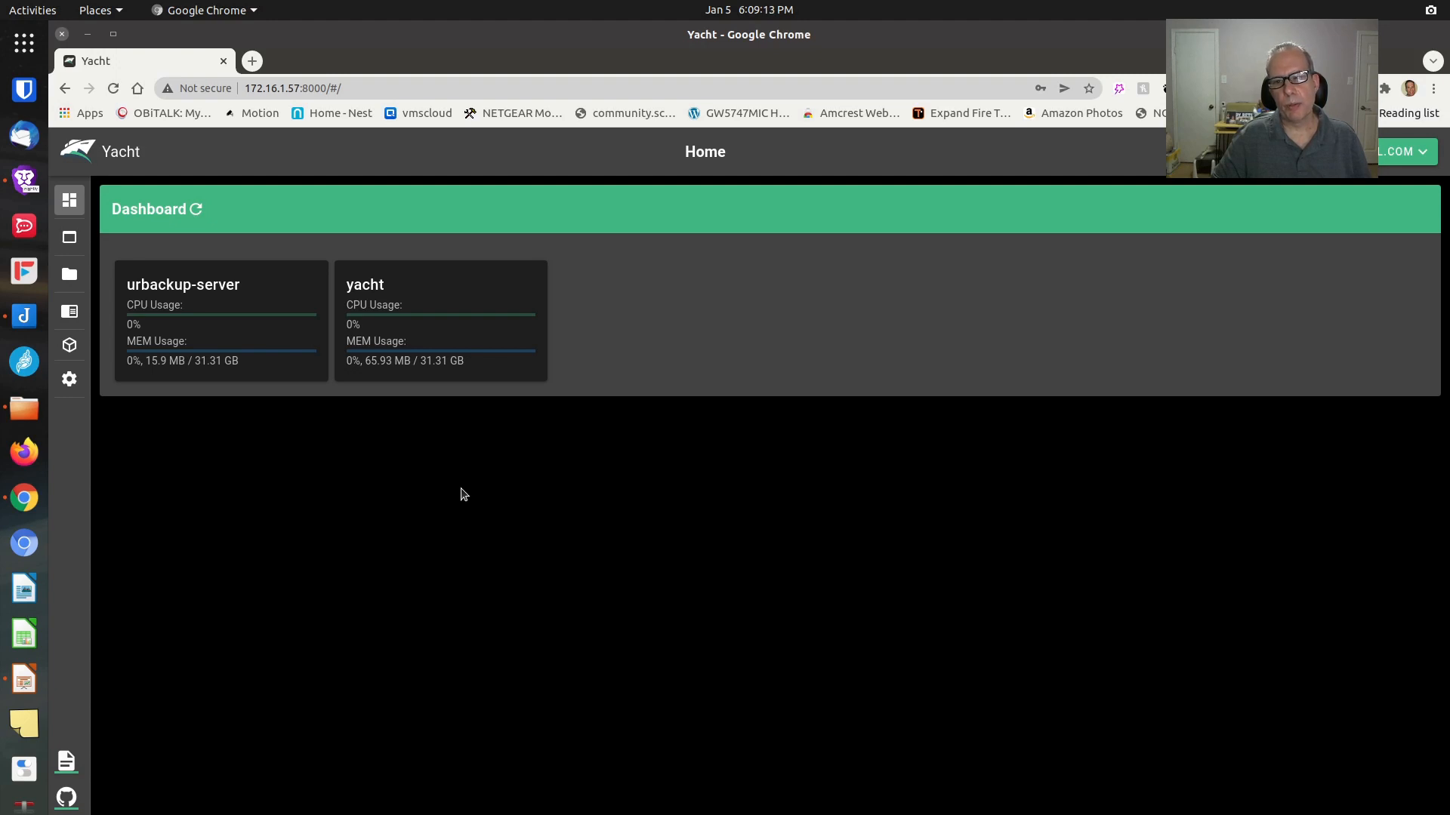
mouse_move(66, 260)
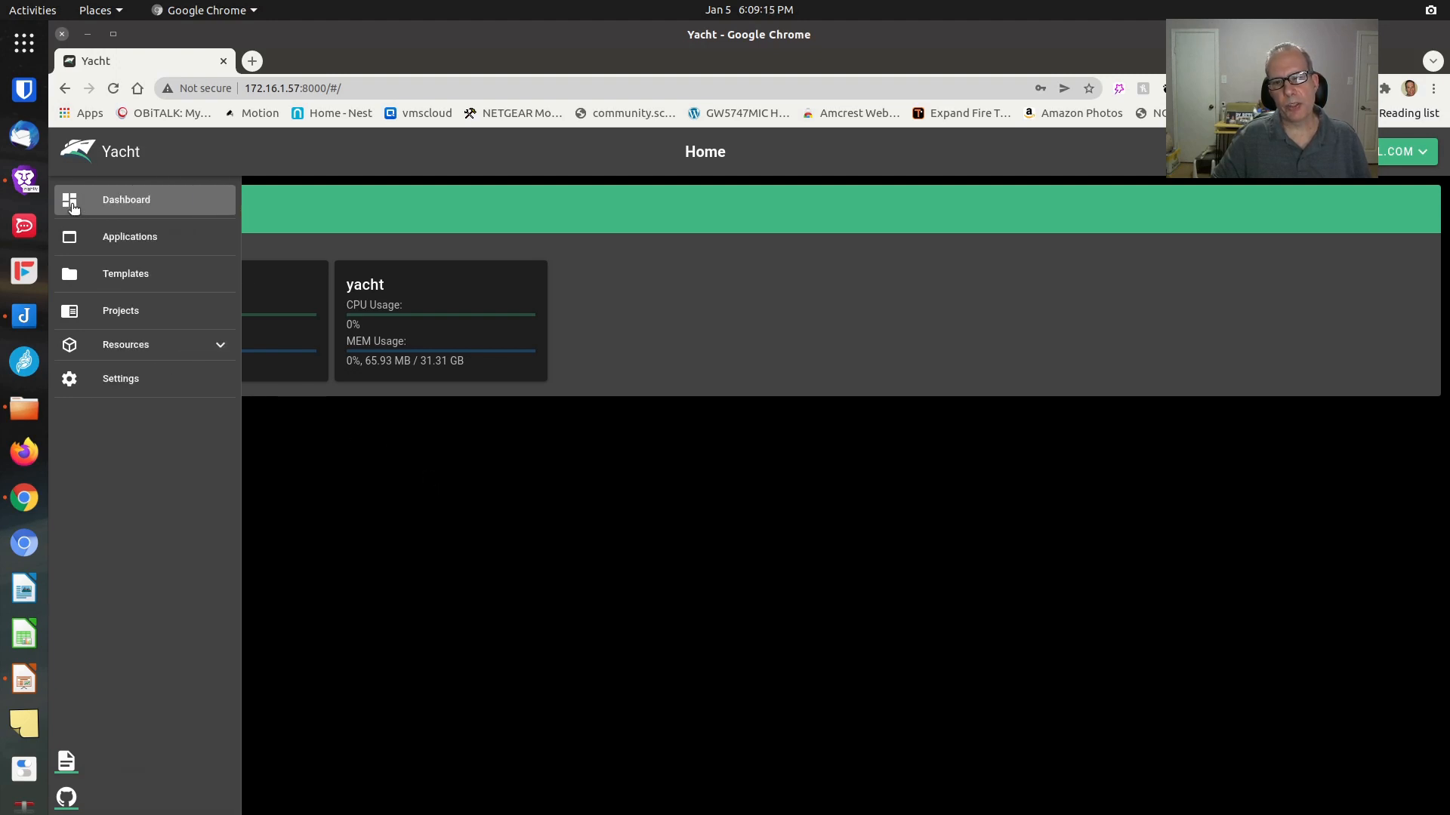
left_click(72, 209)
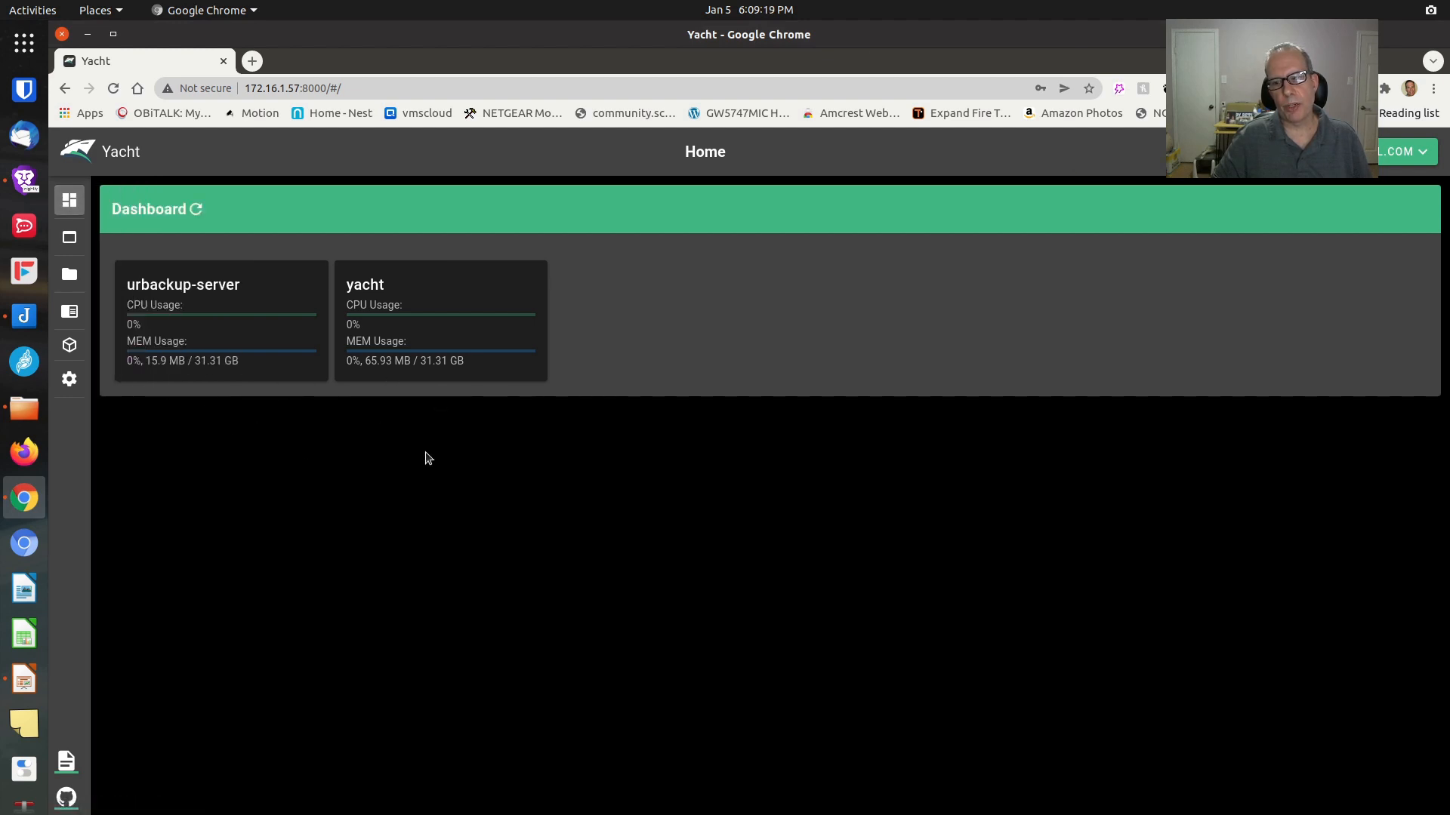
mouse_move(381, 323)
left_click(129, 238)
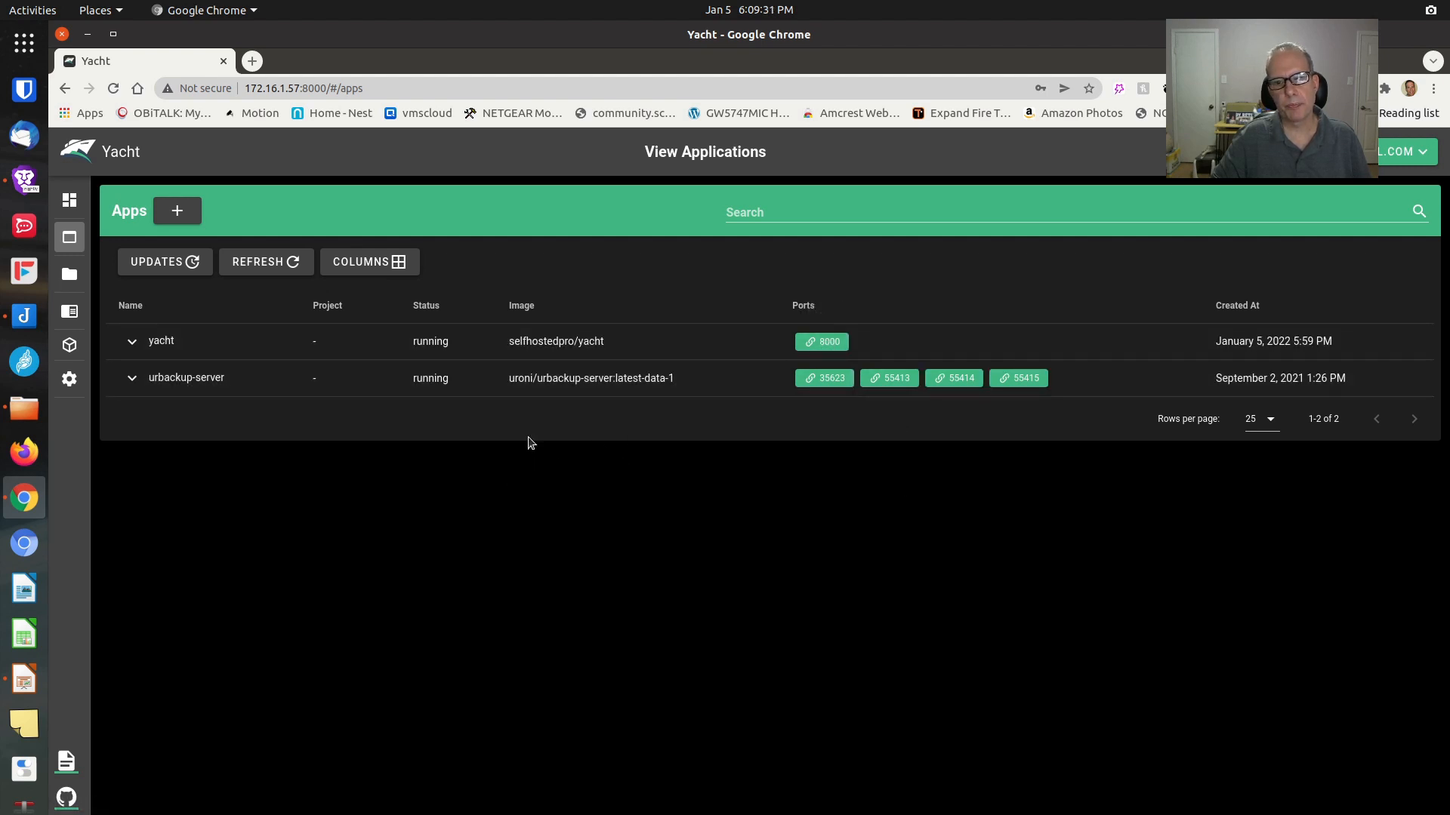
Look over the empty Templates and Projects lists
left_click(69, 274)
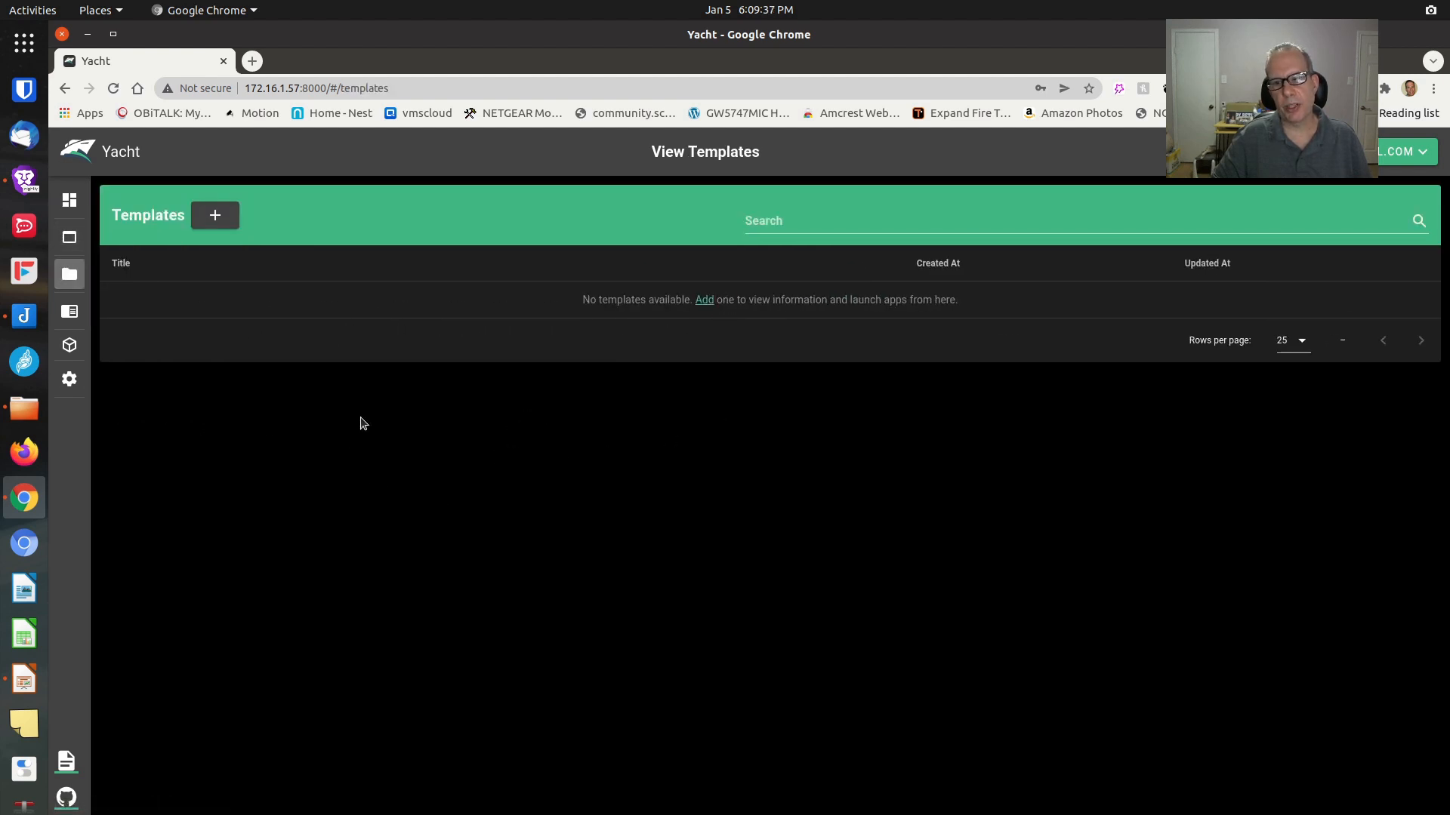
mouse_move(72, 316)
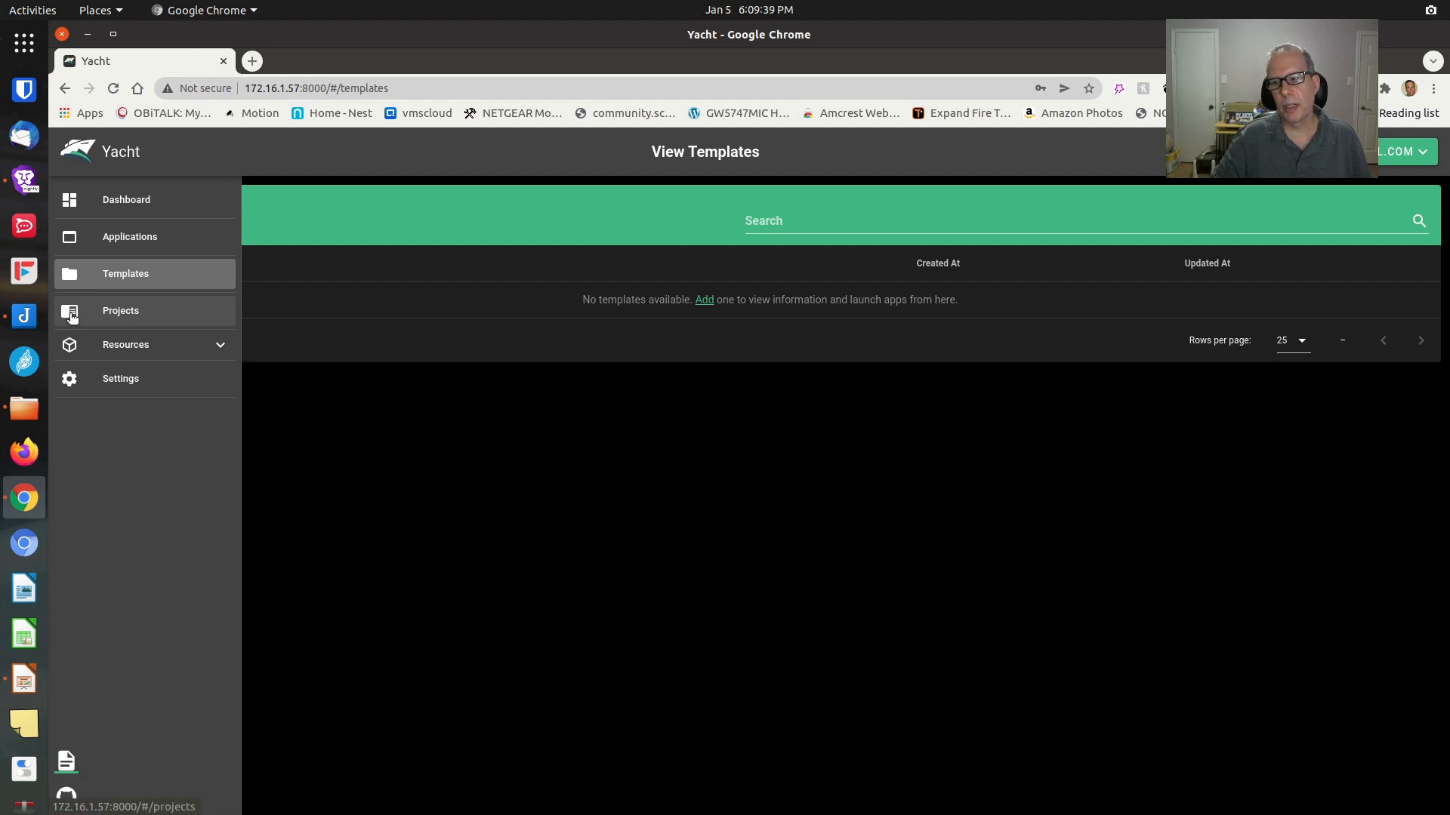
left_click(71, 316)
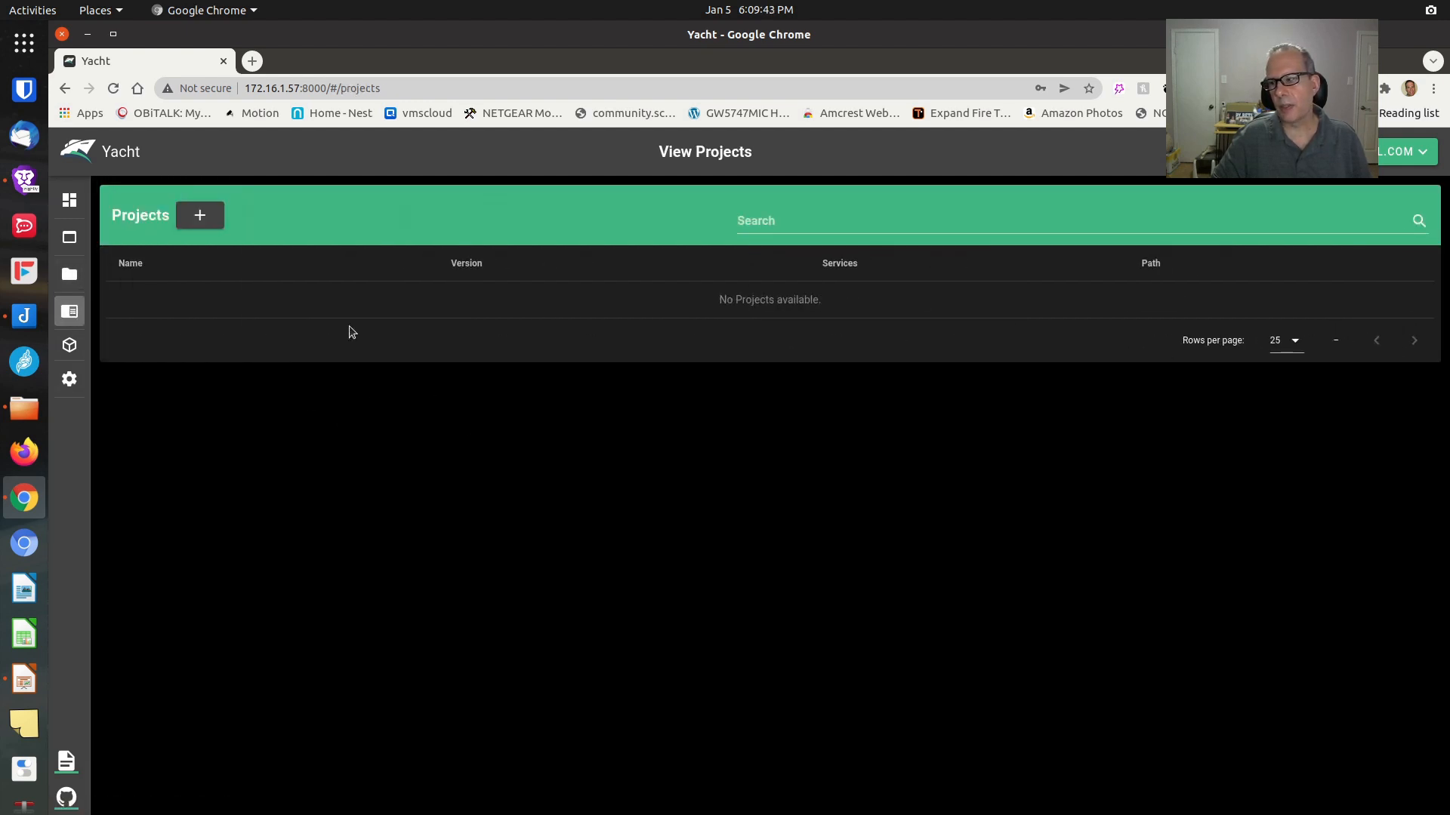
Browse the Images, Volumes and Networks resource pages, then the server Settings
mouse_move(69, 351)
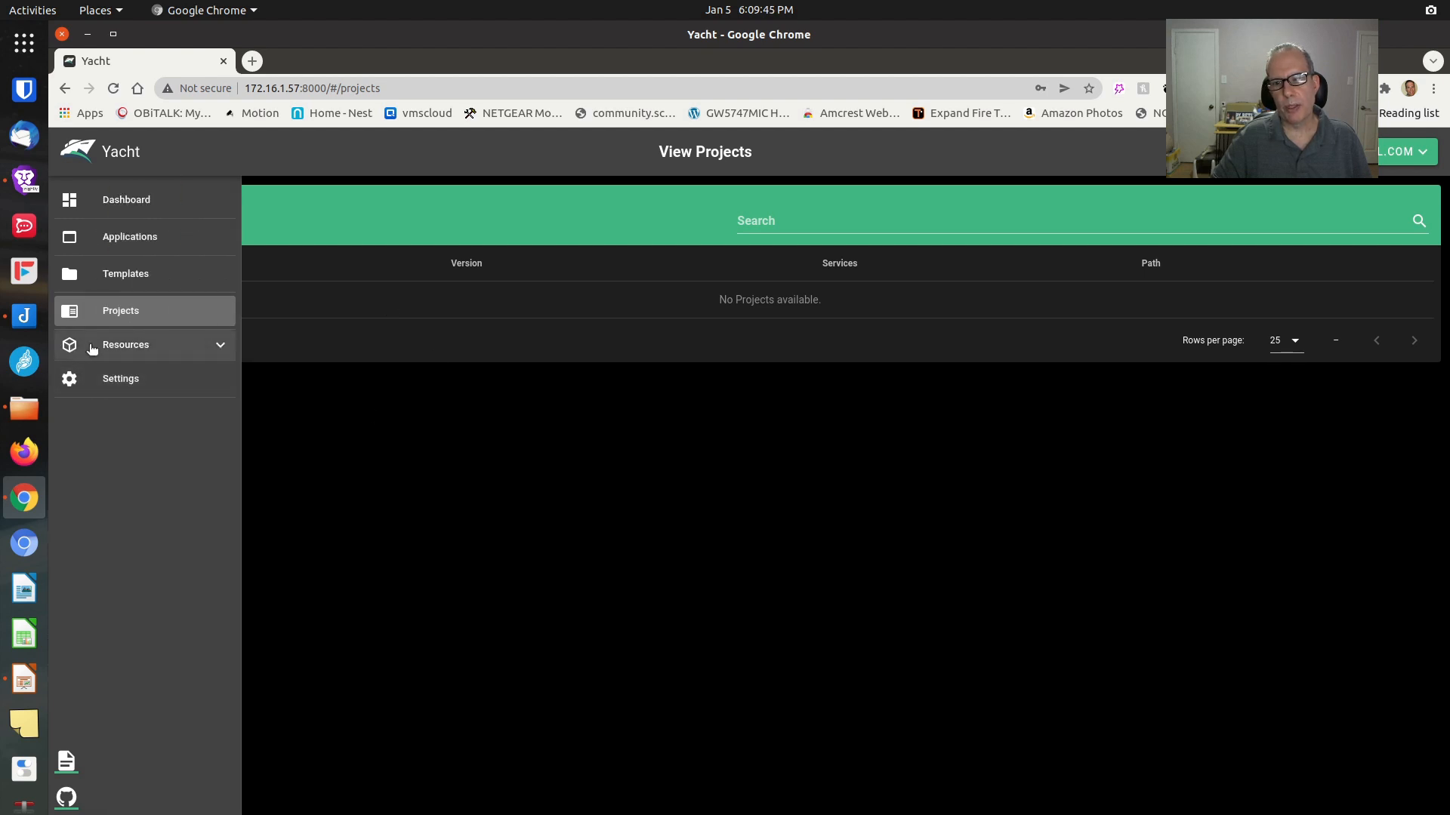
left_click(128, 347)
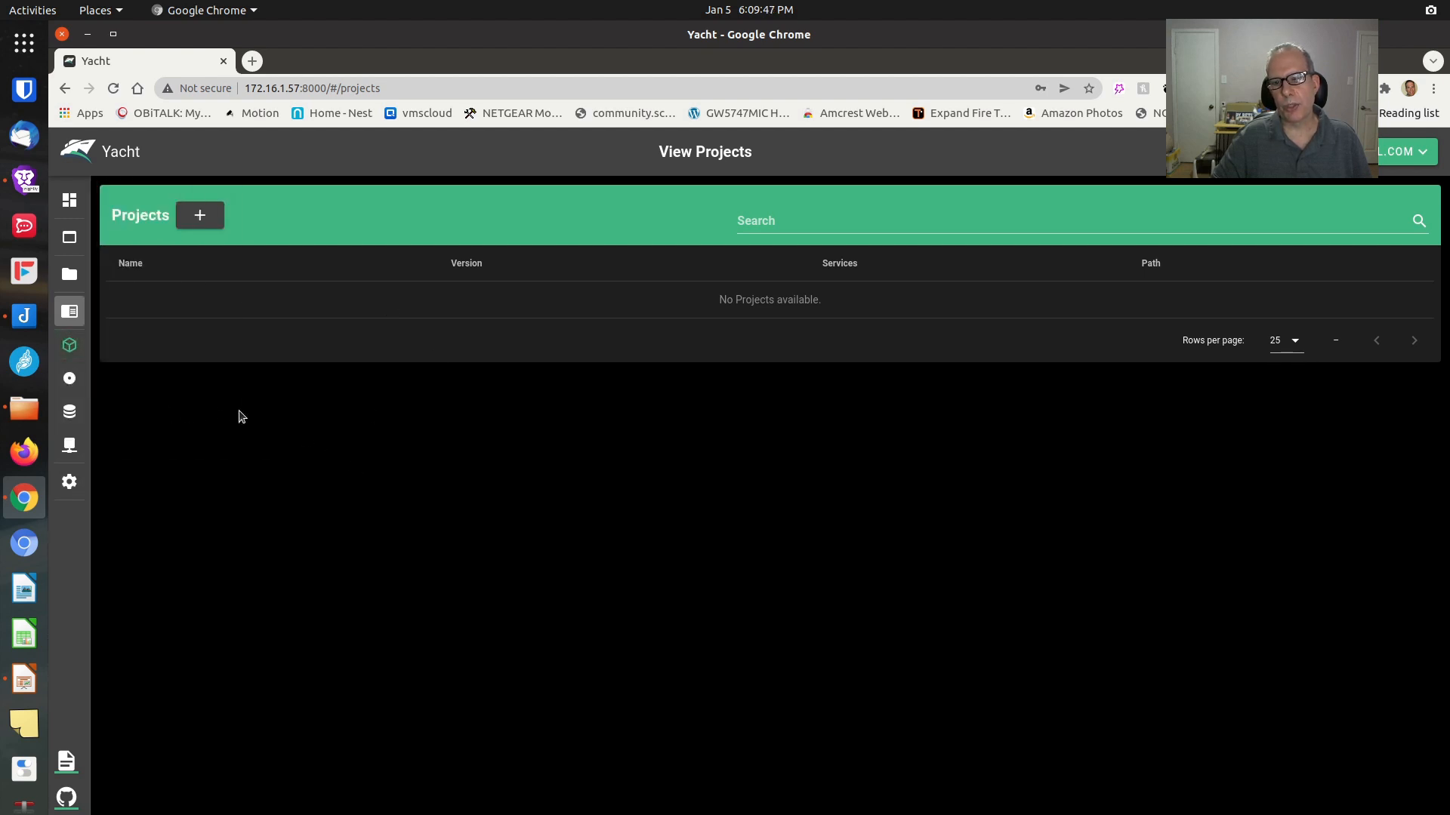
mouse_move(90, 363)
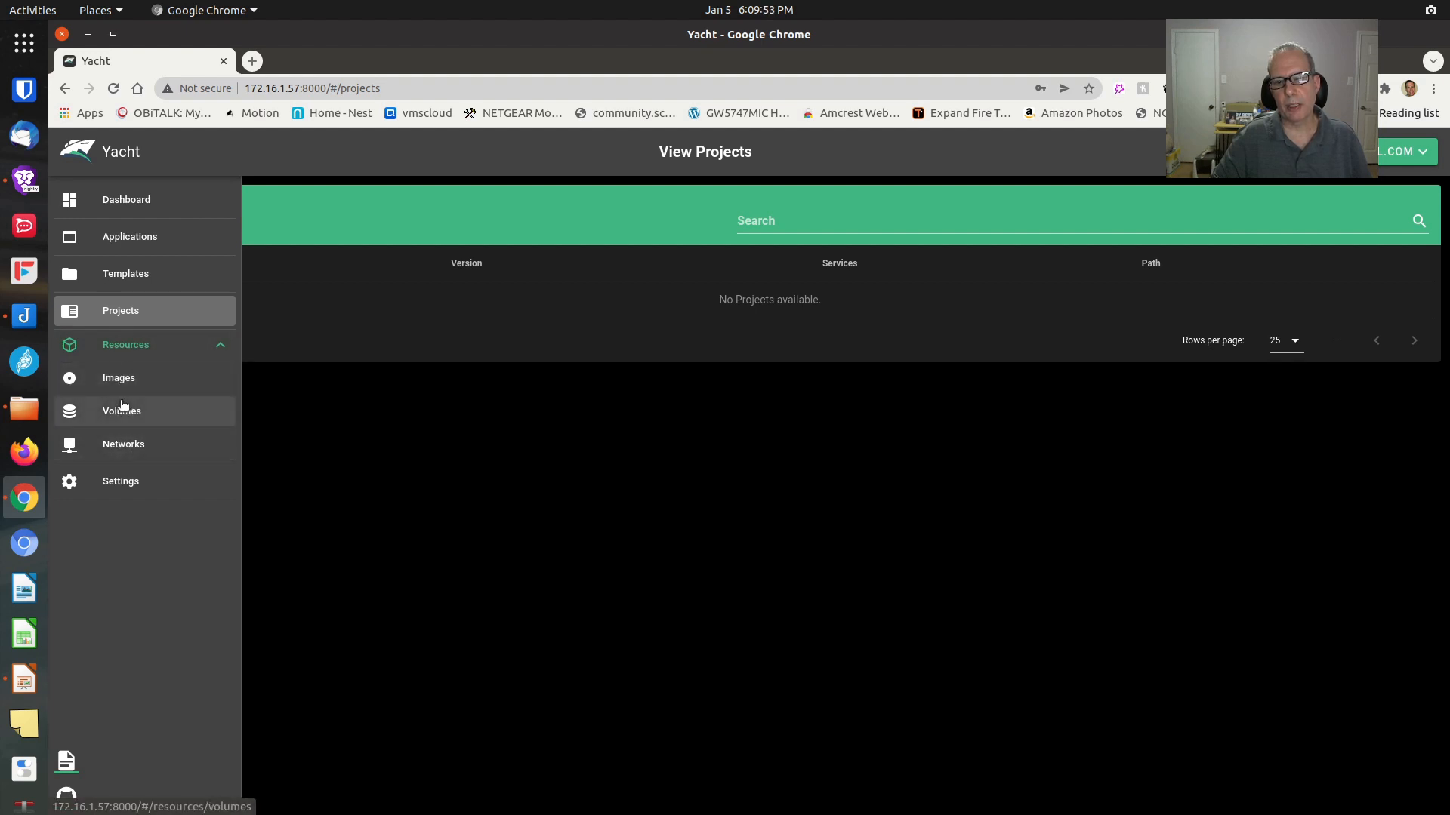
left_click(121, 375)
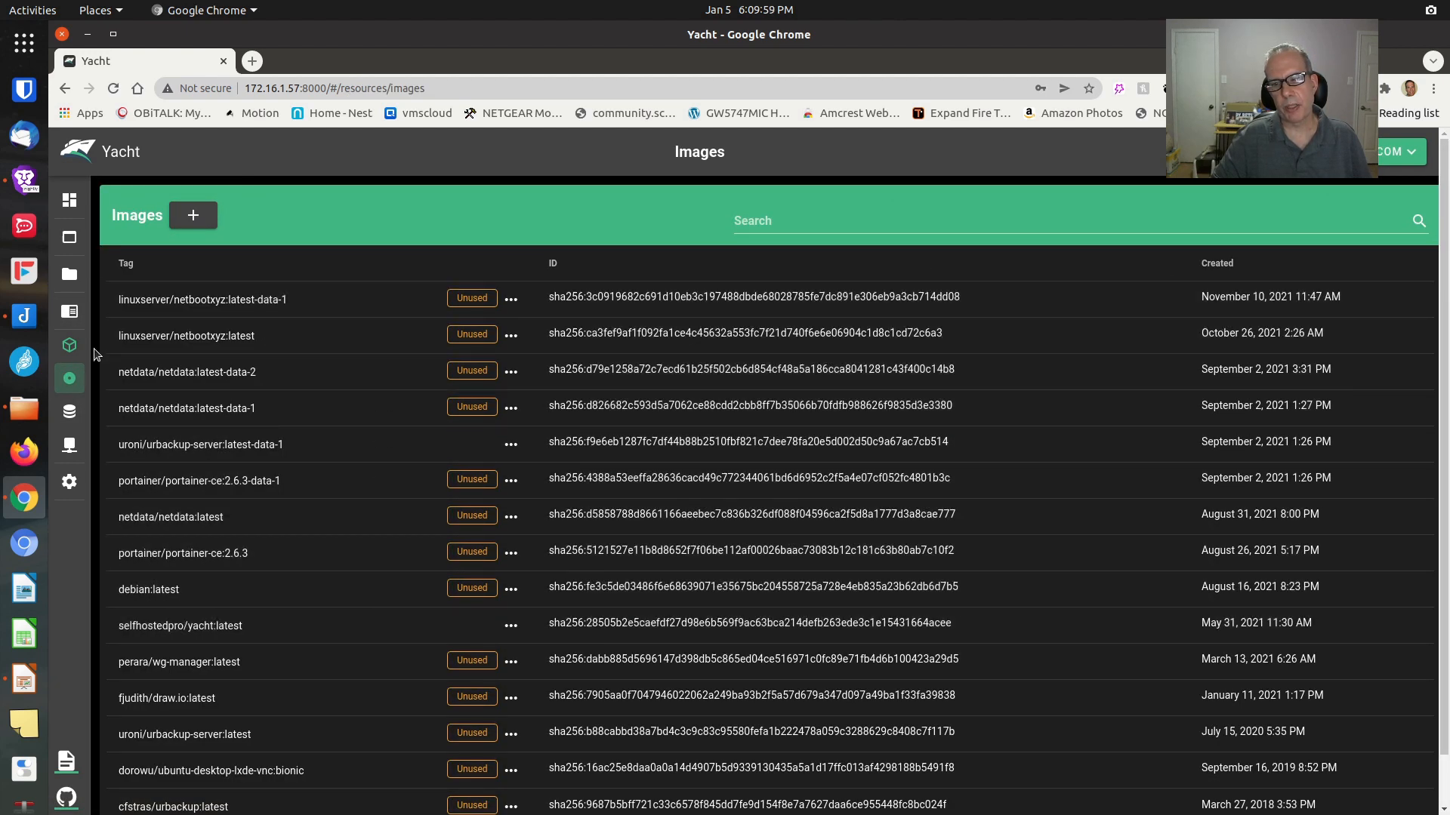
left_click(69, 415)
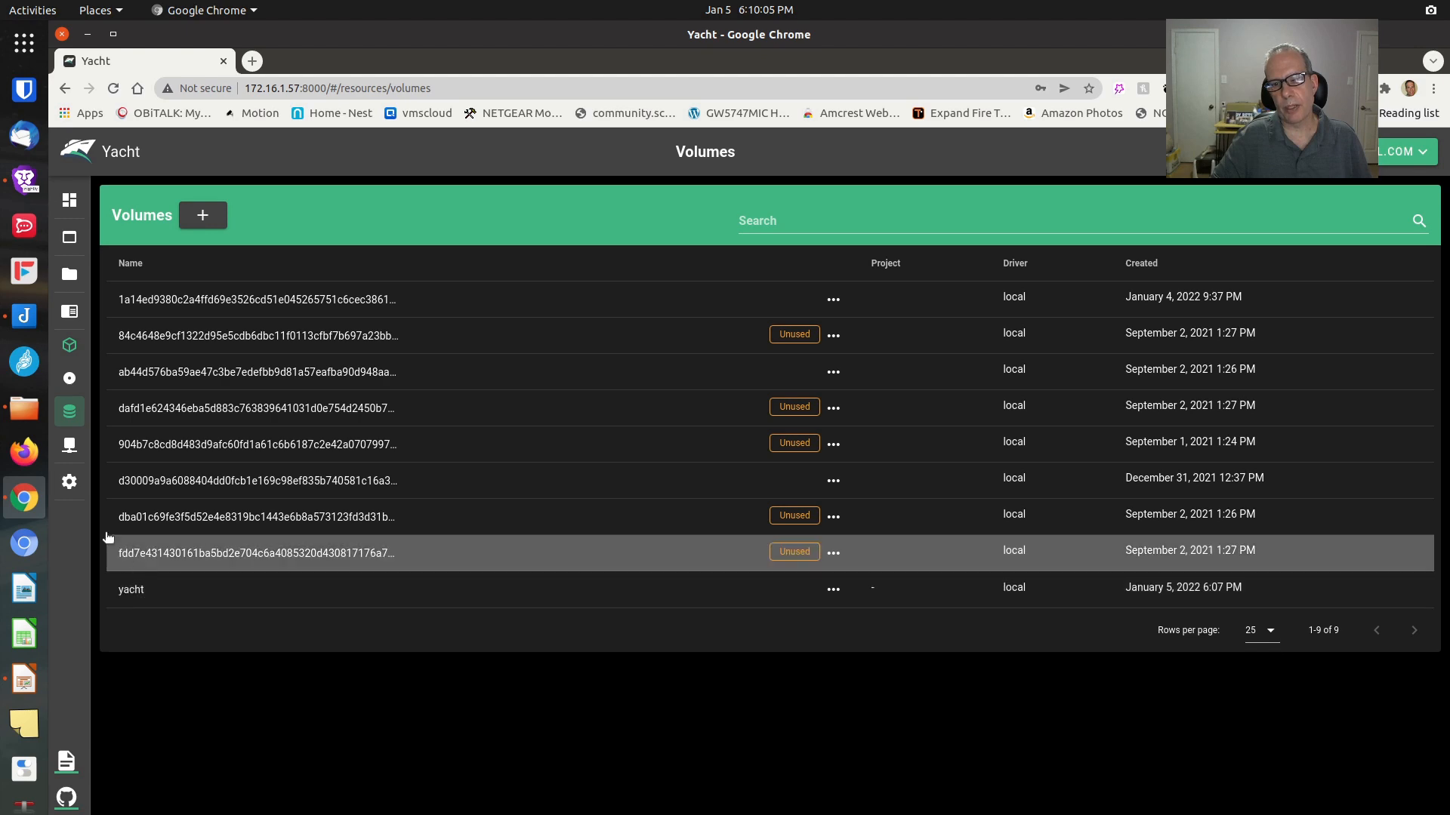
left_click(108, 446)
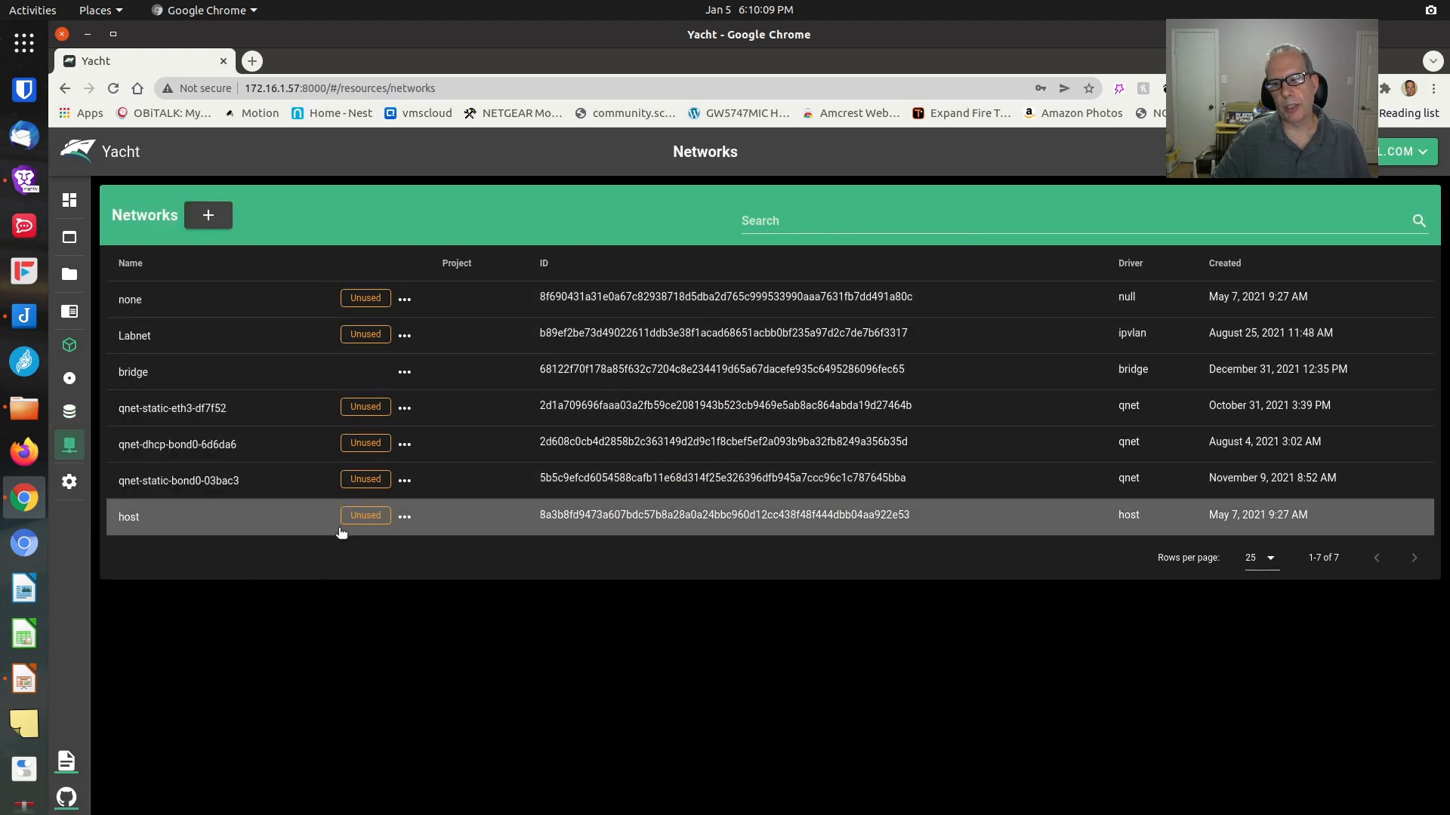
mouse_move(89, 521)
left_click(89, 489)
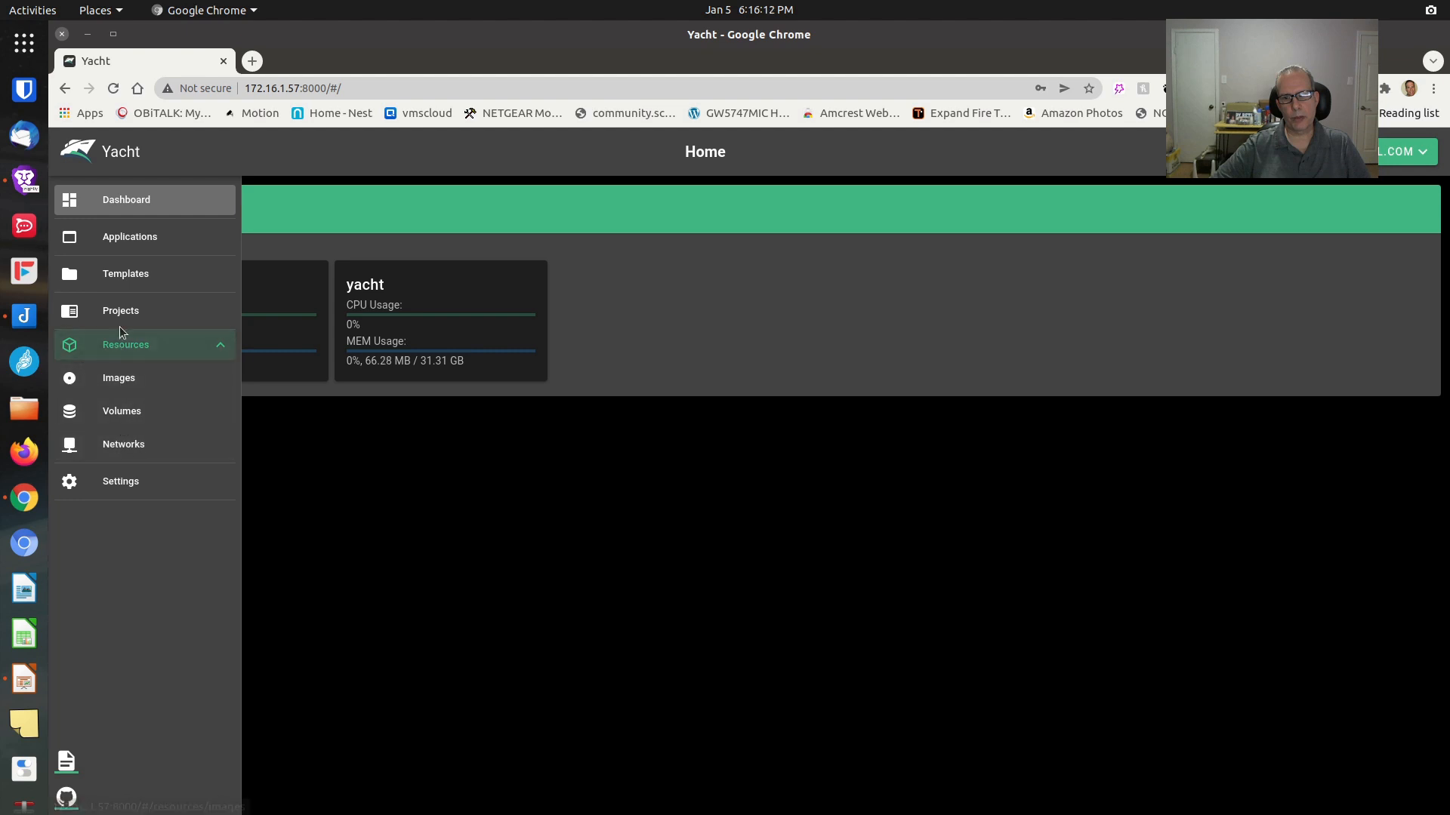
Add a template source with the example SelfHostedPro yacht.json URL, titled 'SelfHosted Templates'
left_click(119, 273)
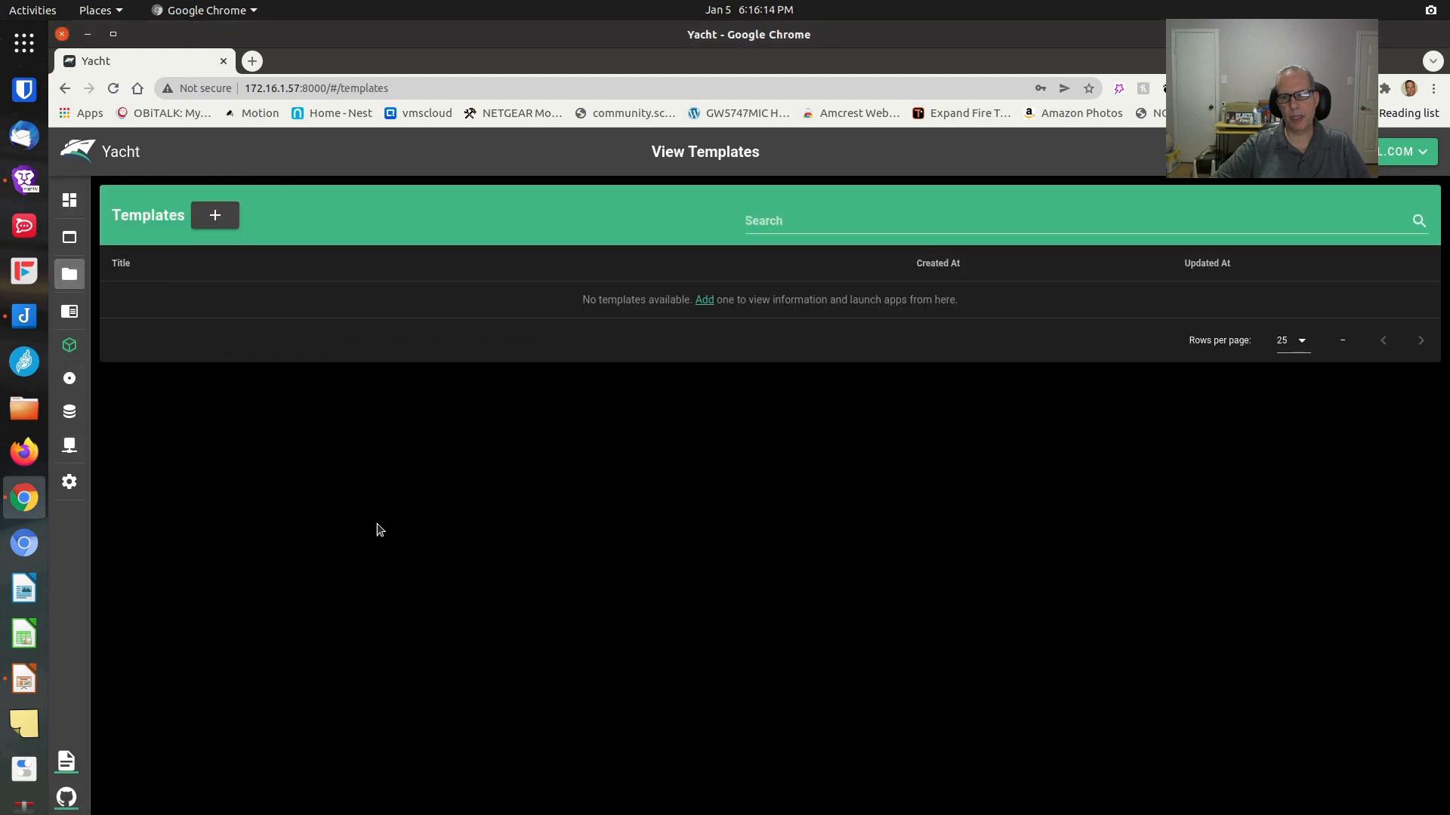
left_click(703, 301)
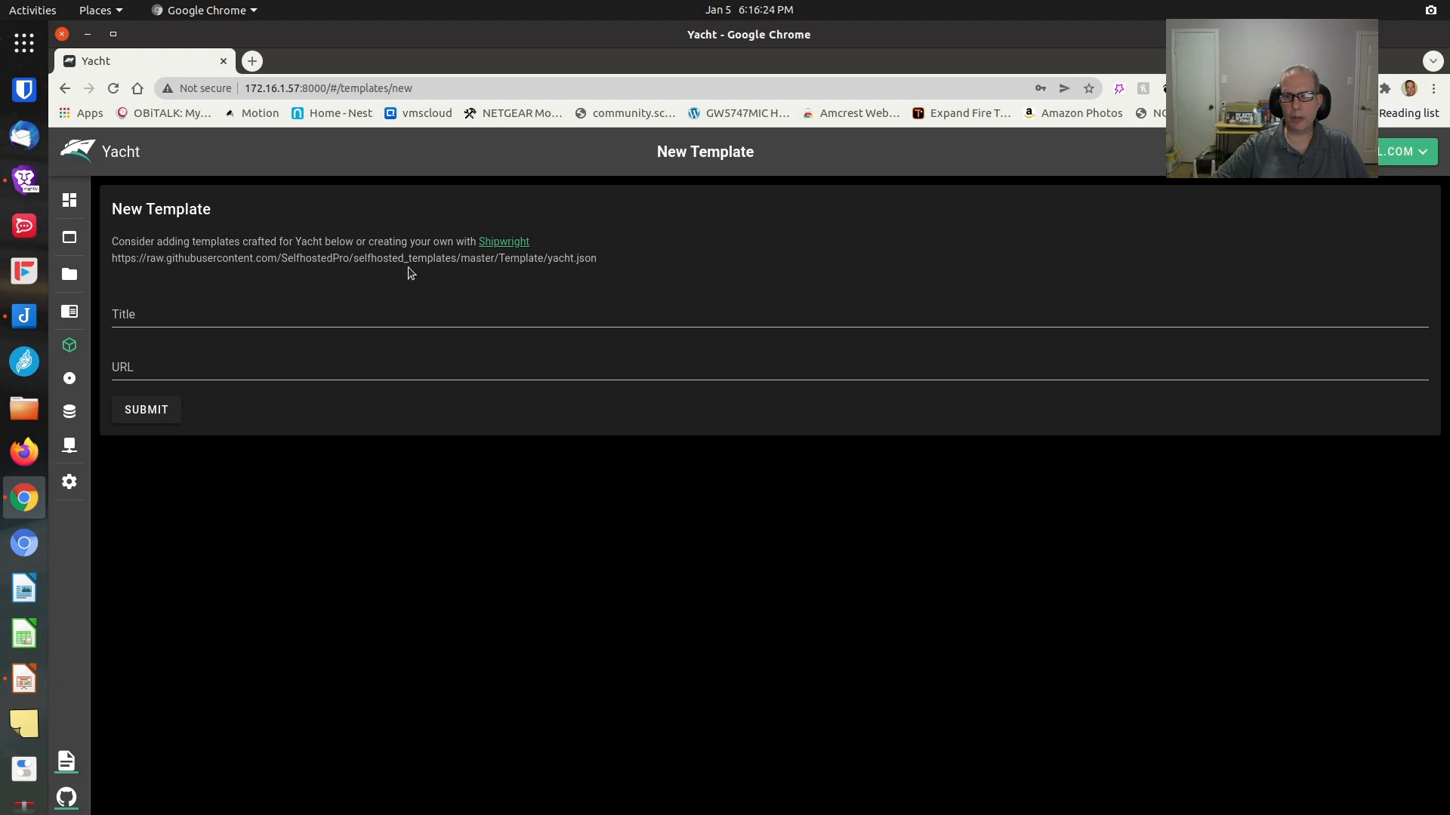
triple_click(288, 260)
right_click(288, 261)
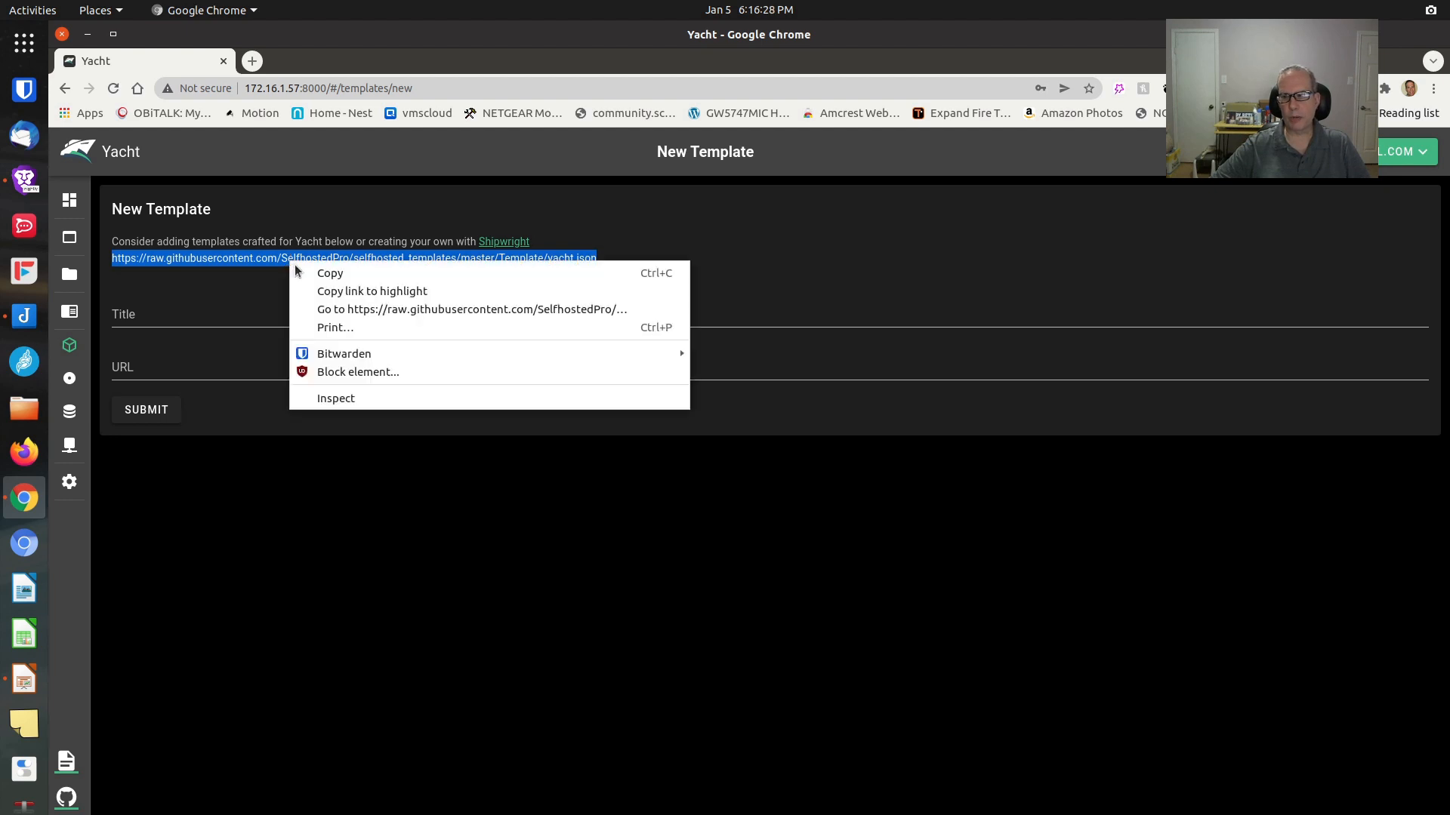
left_click(327, 269)
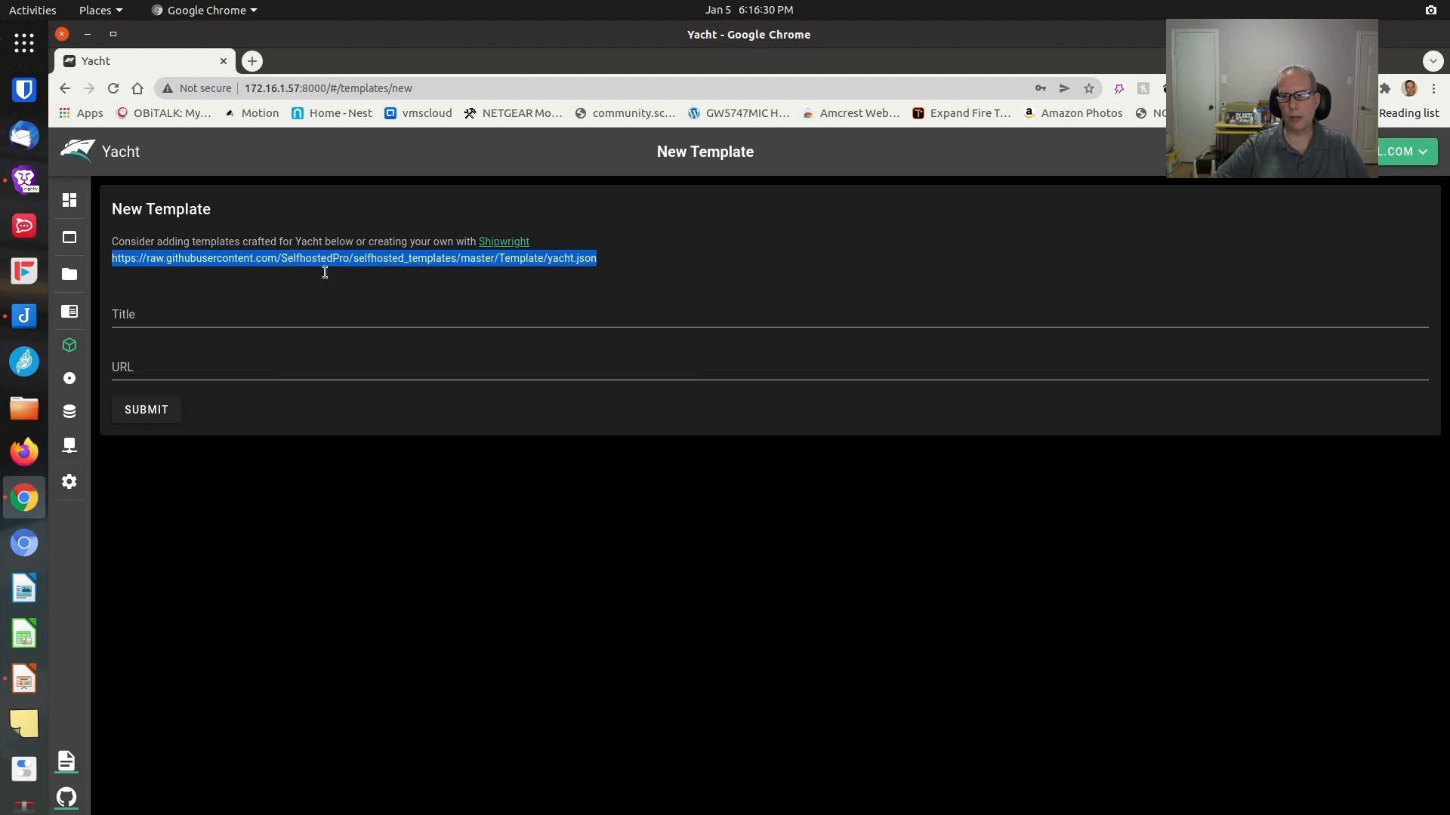
left_click(190, 367)
right_click(191, 367)
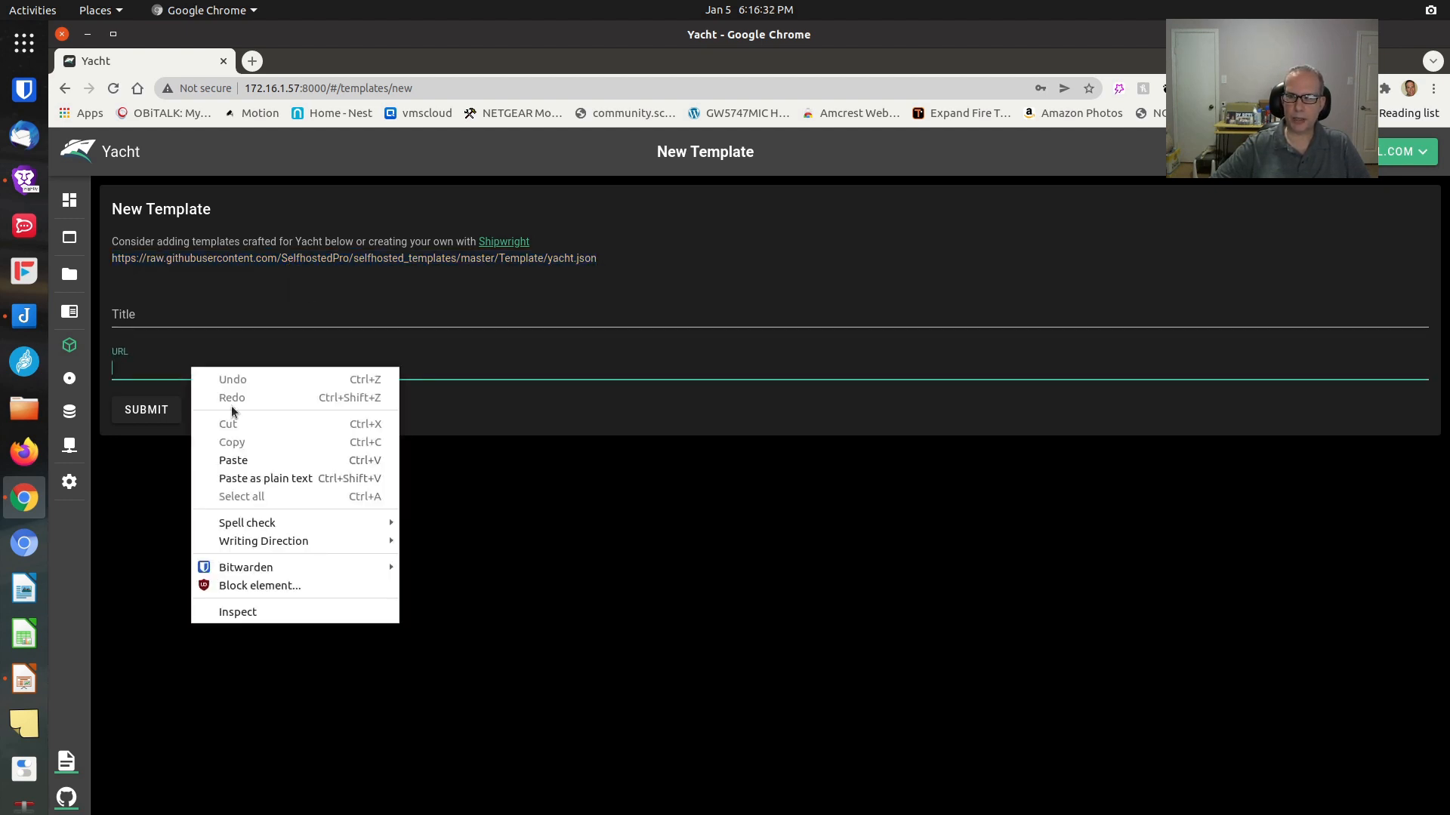
left_click(248, 457)
left_click(202, 316)
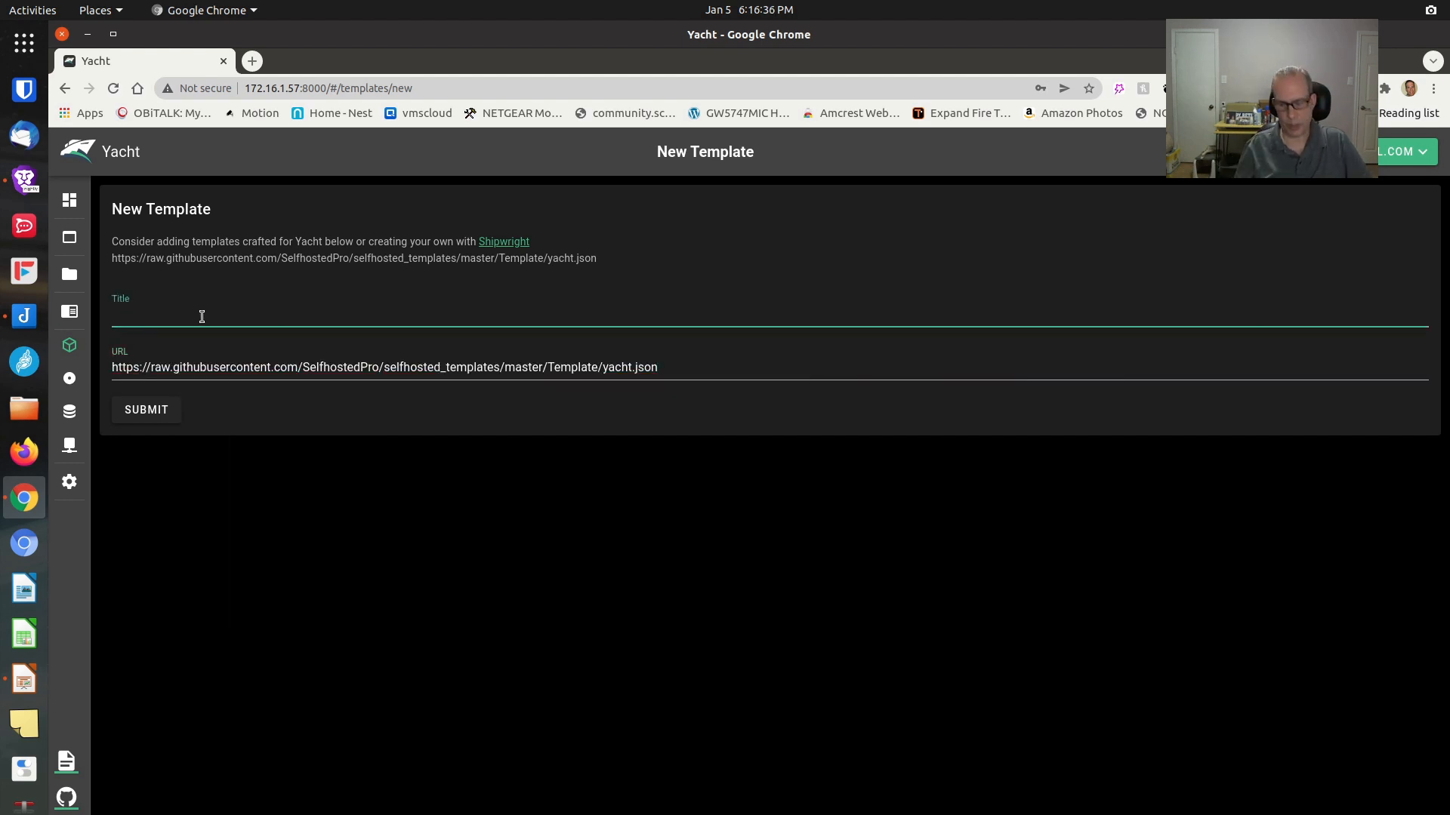
type("Sel")
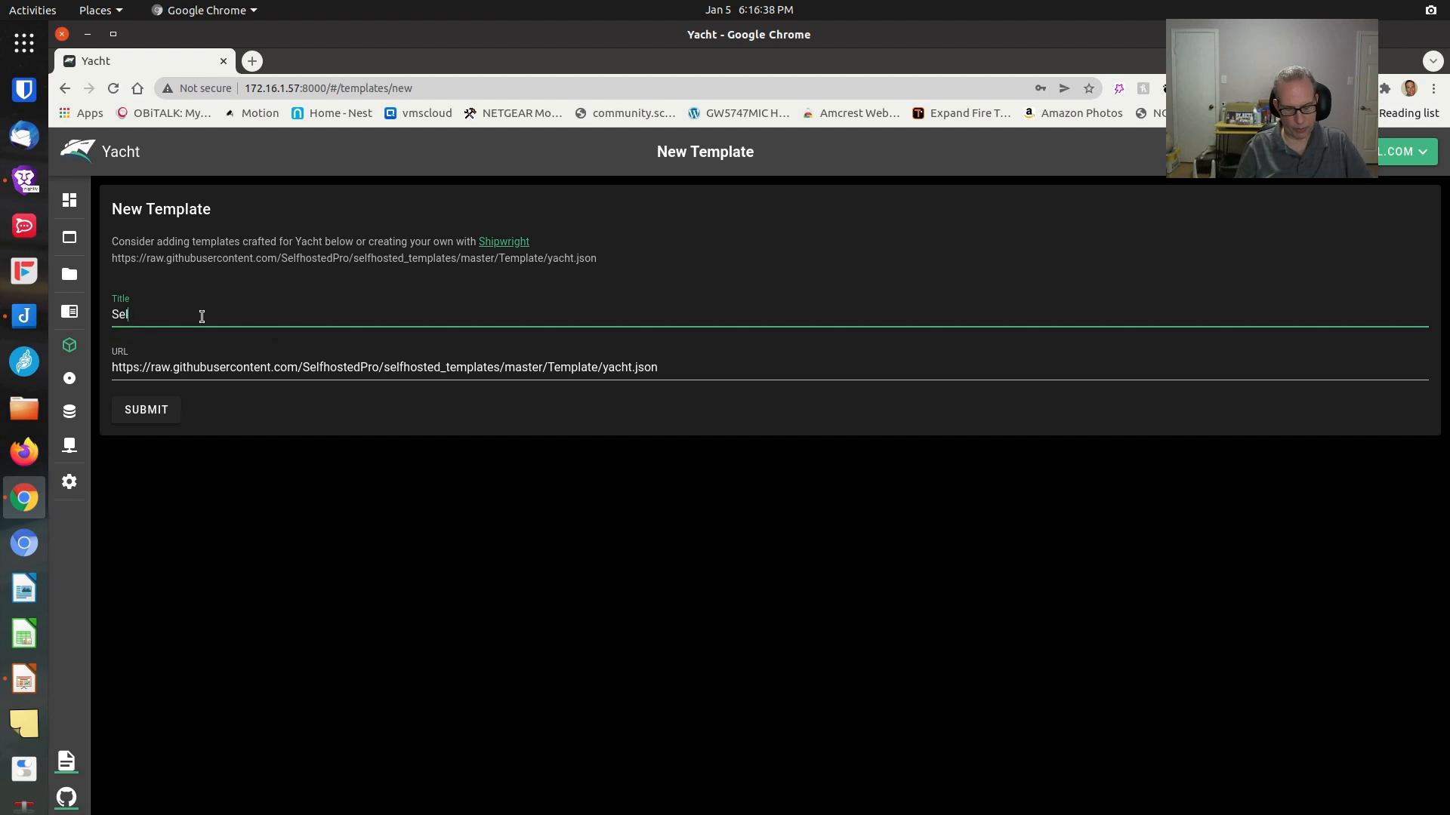
type("fHoste")
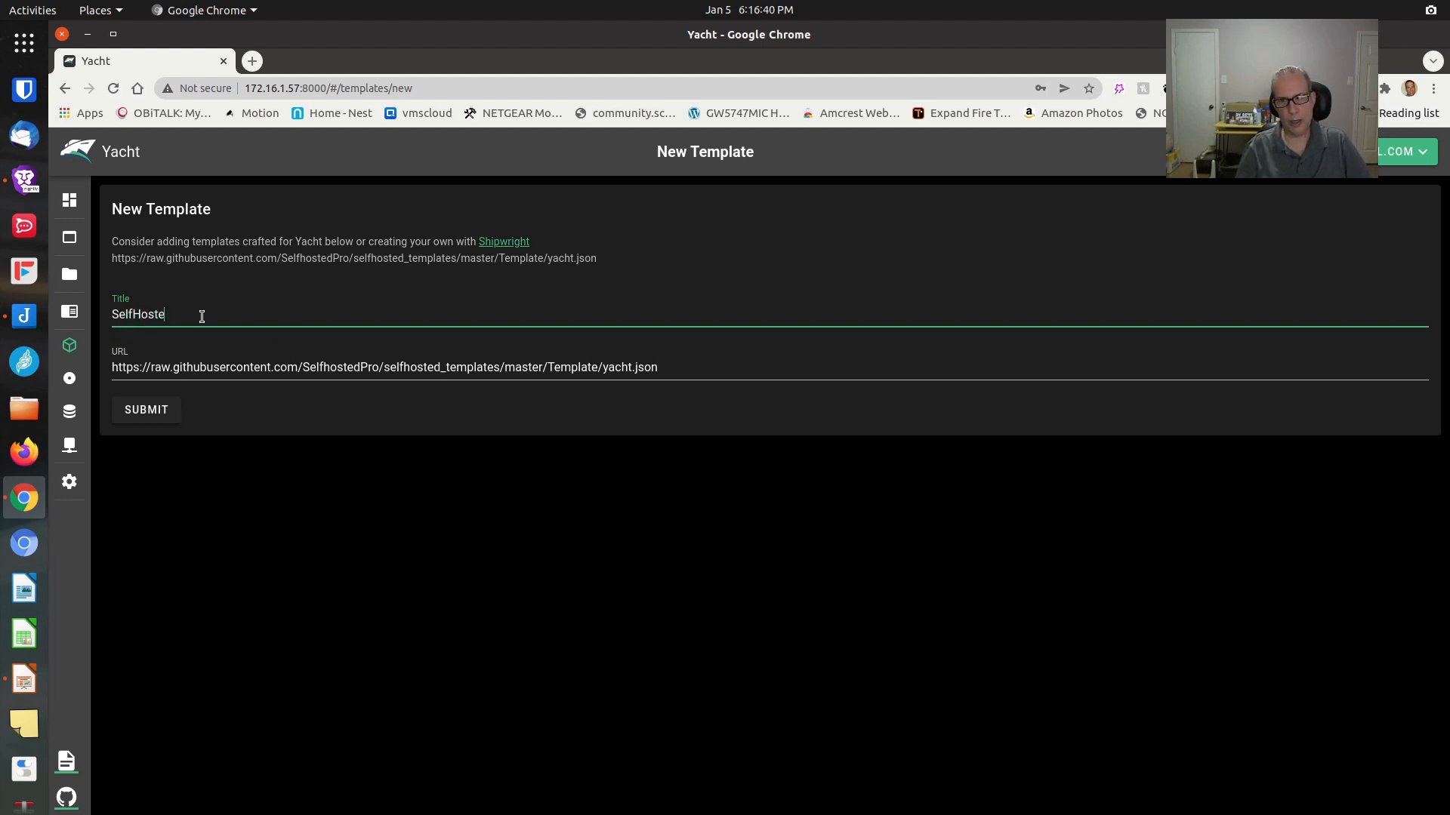
type("d Te")
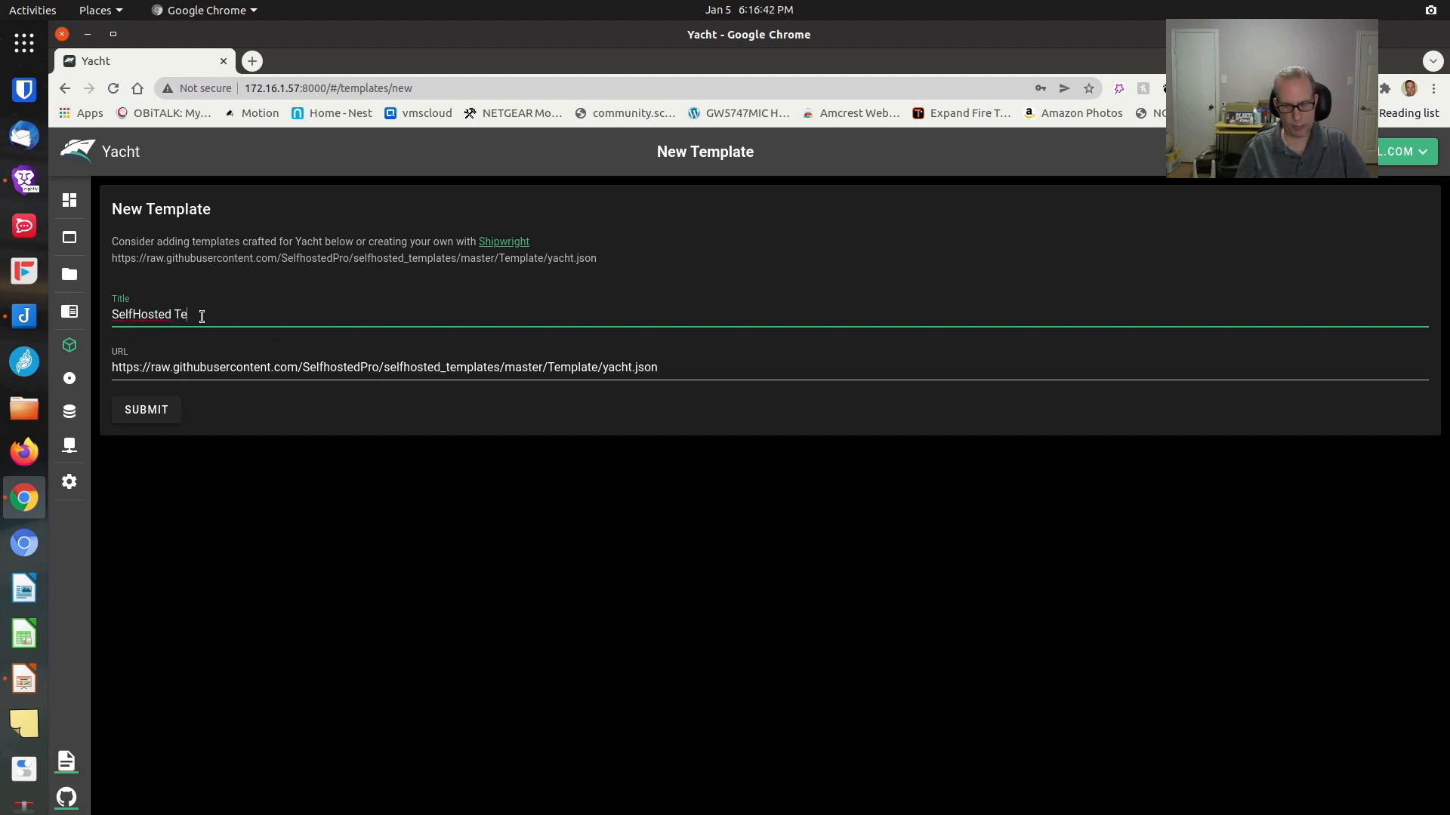
type("mplates")
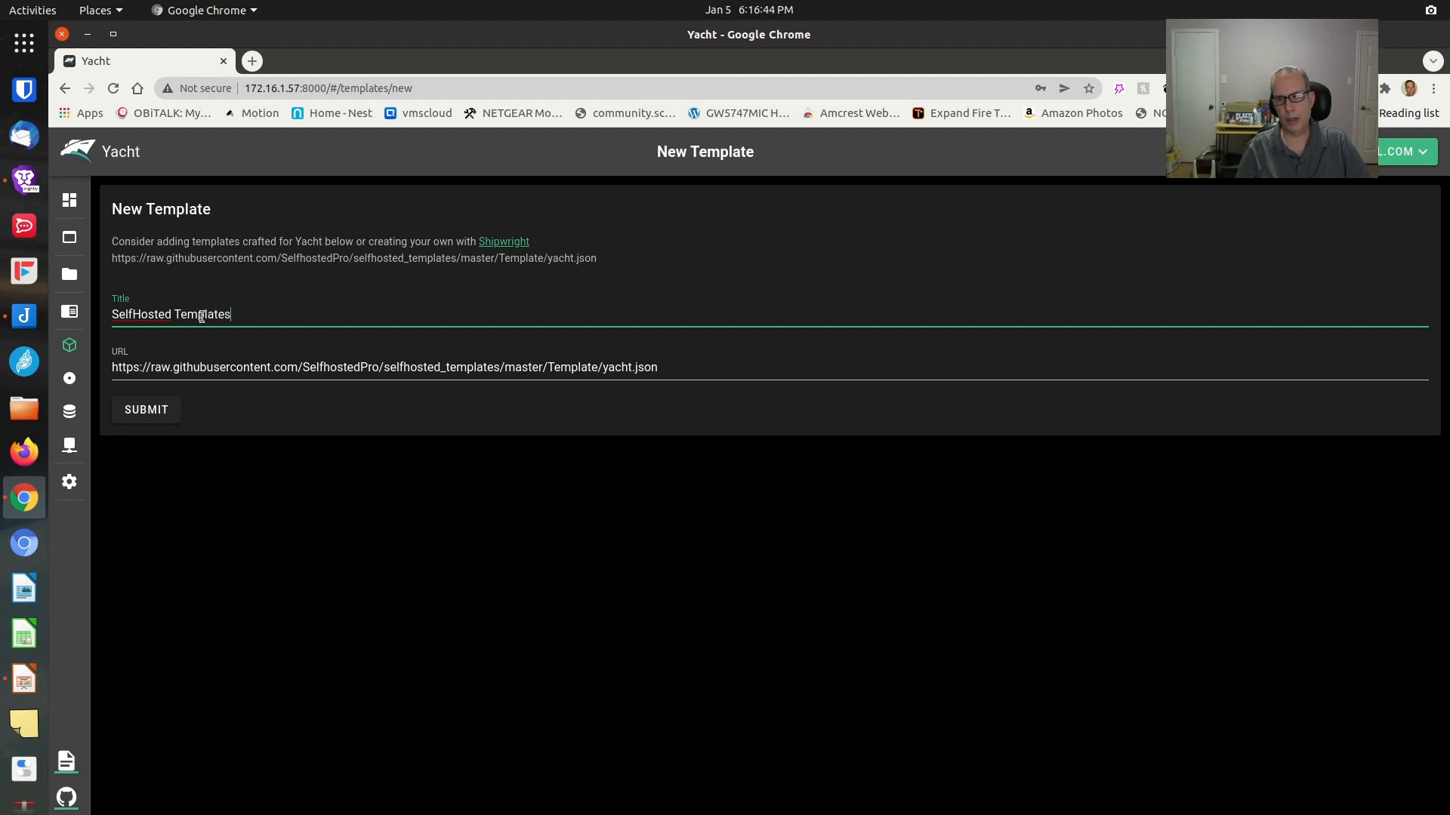
Save the SelfHosted Templates source, open its details and scroll down to Wikijs
left_click(144, 409)
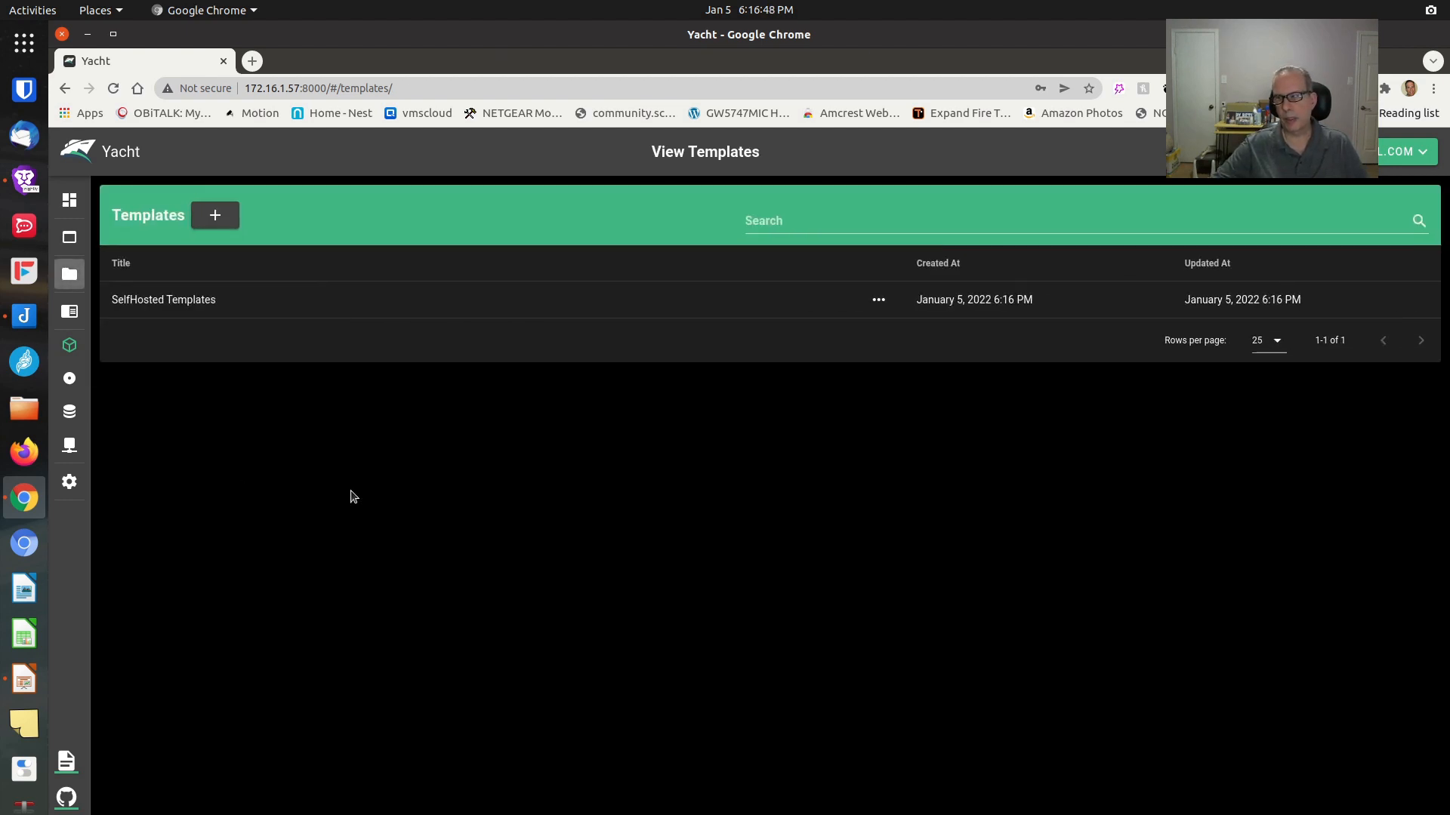
left_click(188, 301)
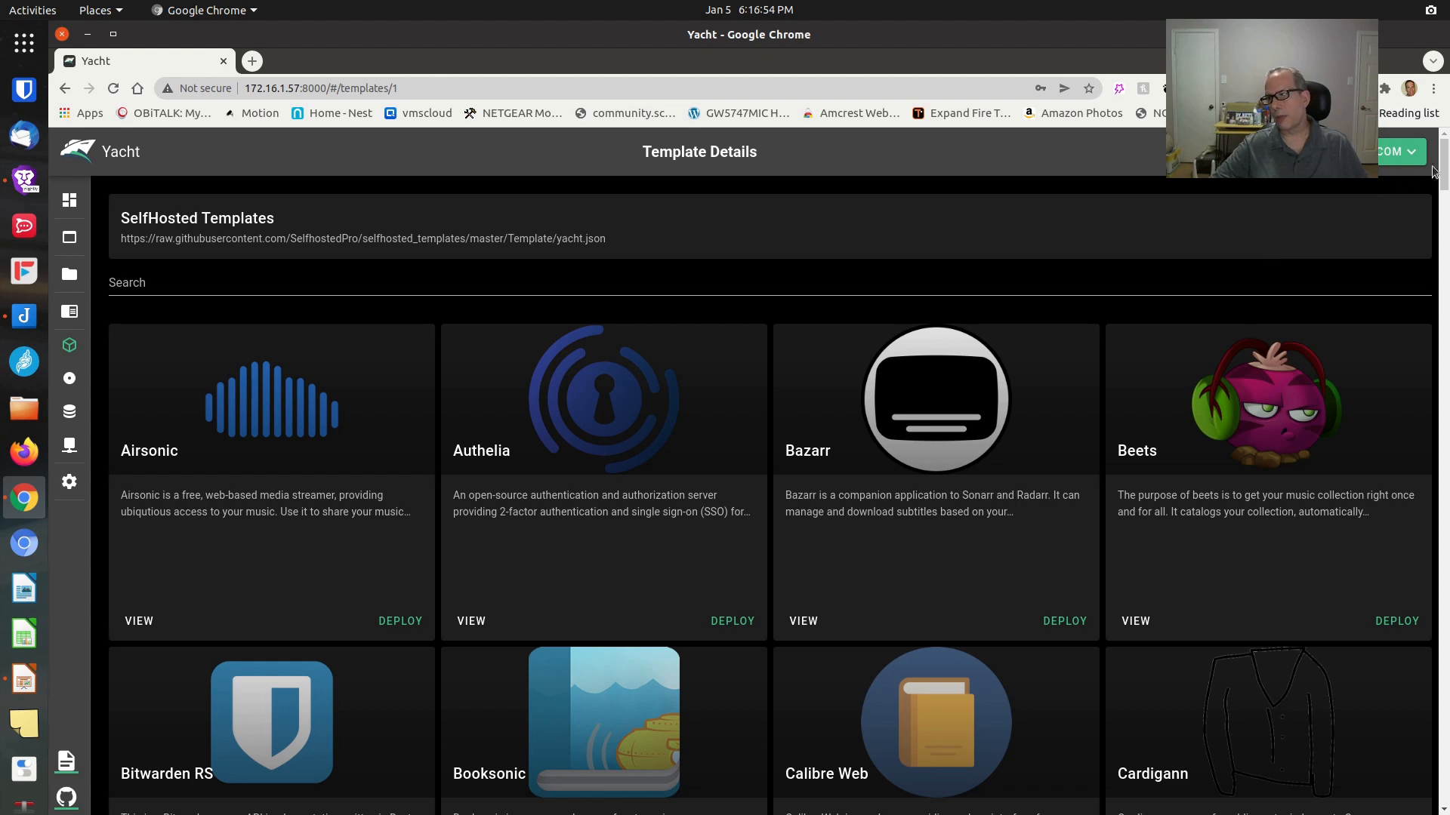
left_click_drag(1442, 173, 1444, 252)
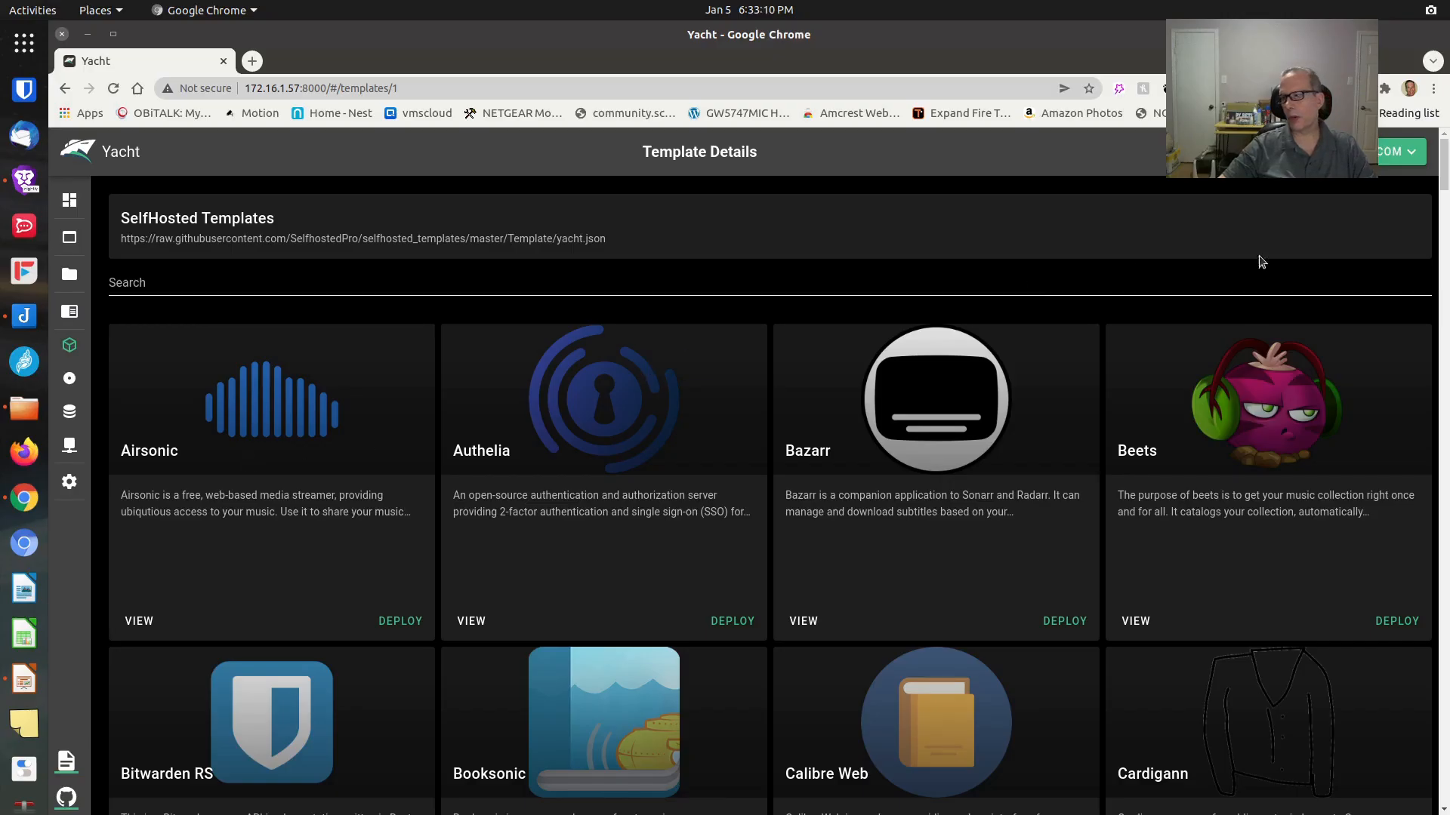
left_click_drag(1446, 168, 1446, 774)
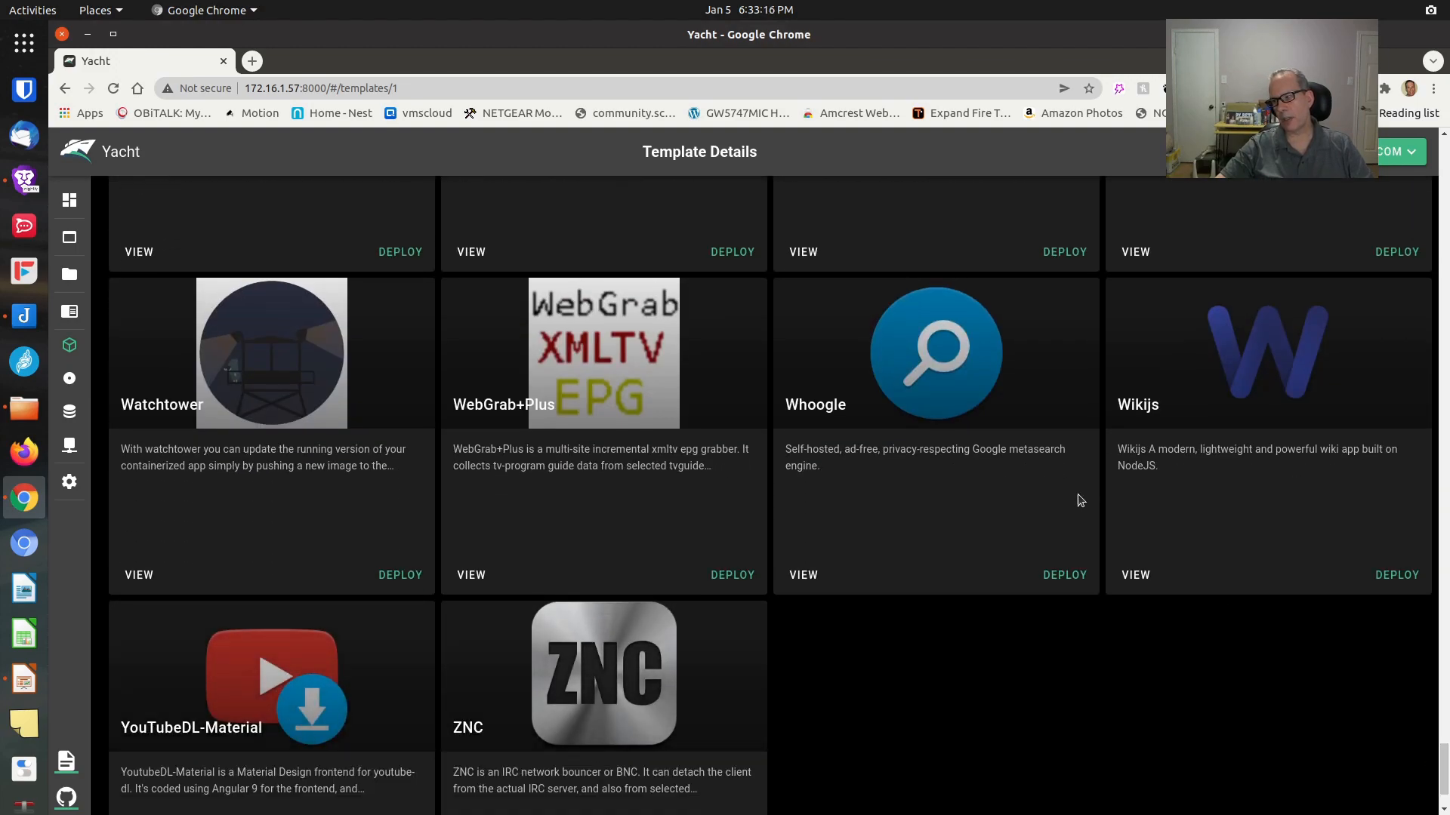
Deploy the Wikijs template, keeping the default general, networking and volume settings
left_click(1399, 586)
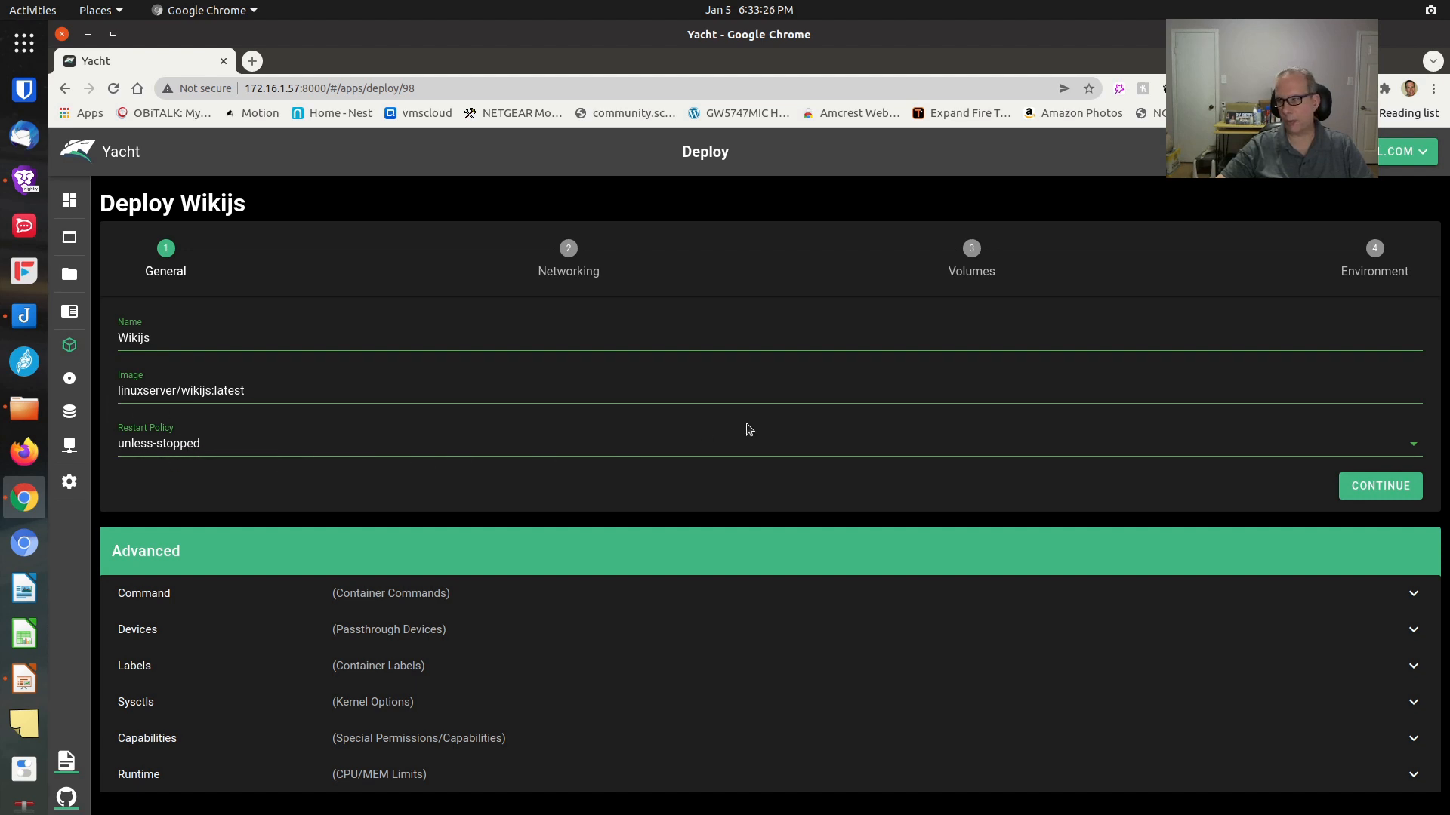
left_click(1363, 490)
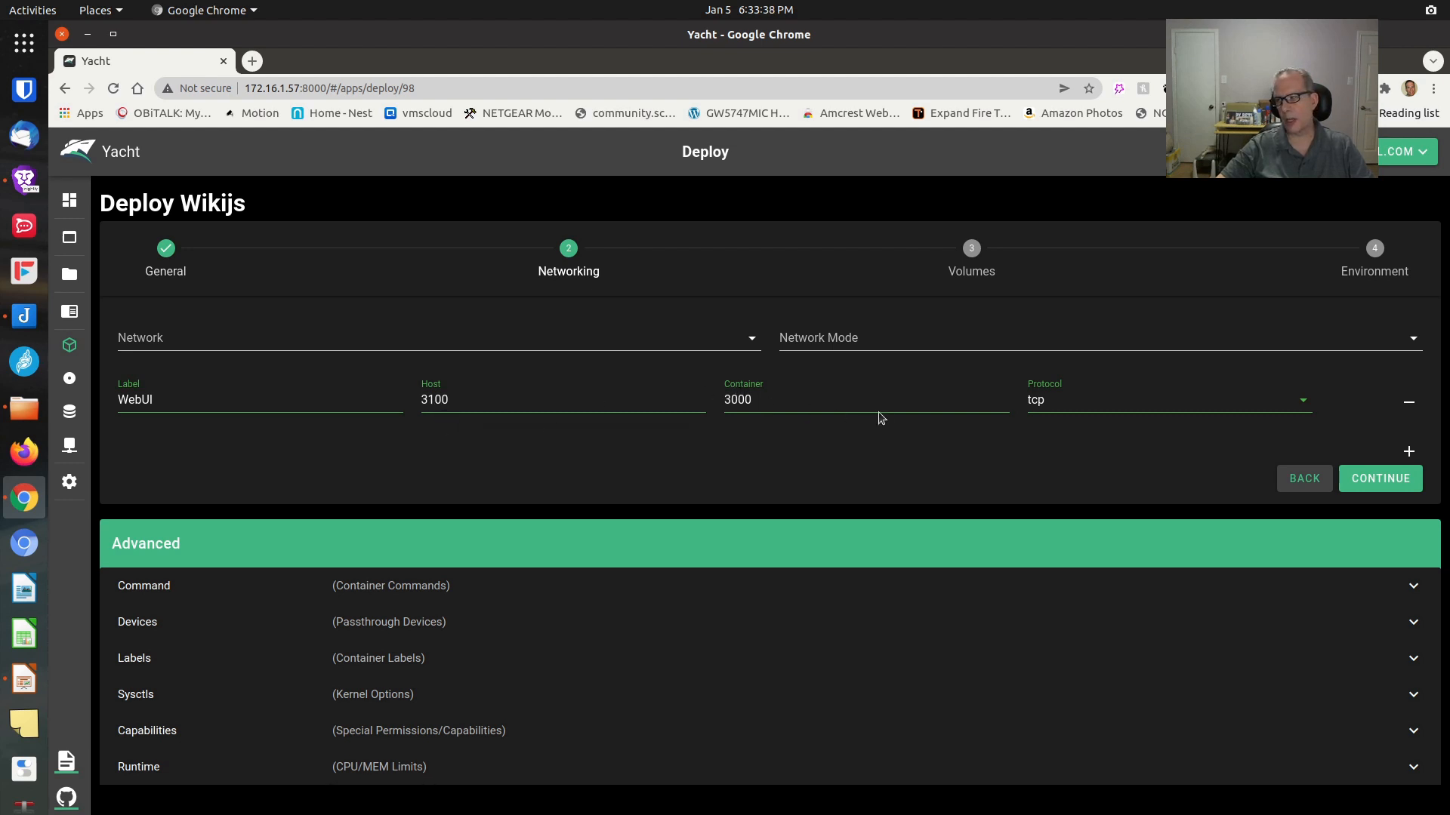
left_click(1368, 482)
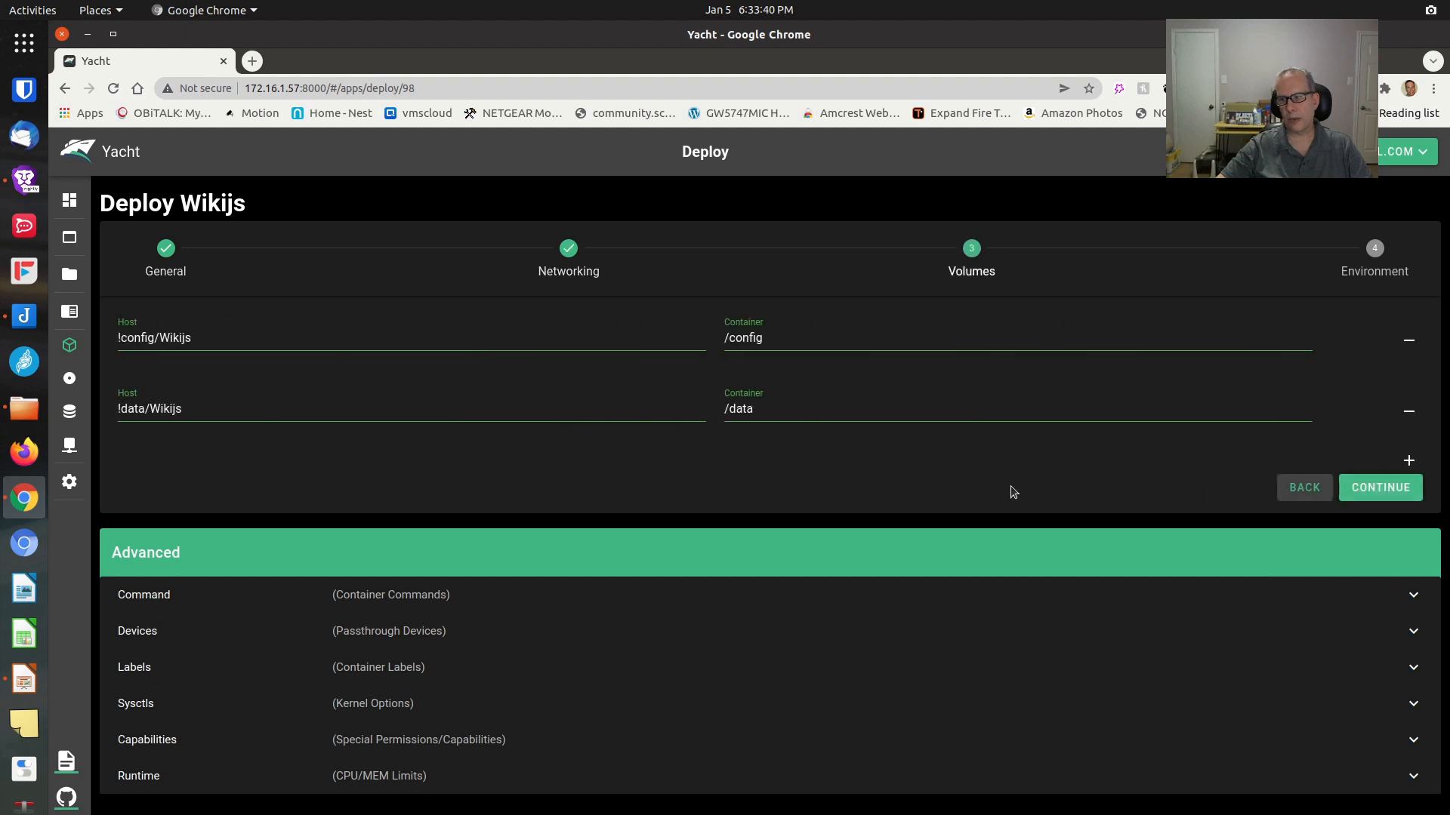
left_click(1393, 493)
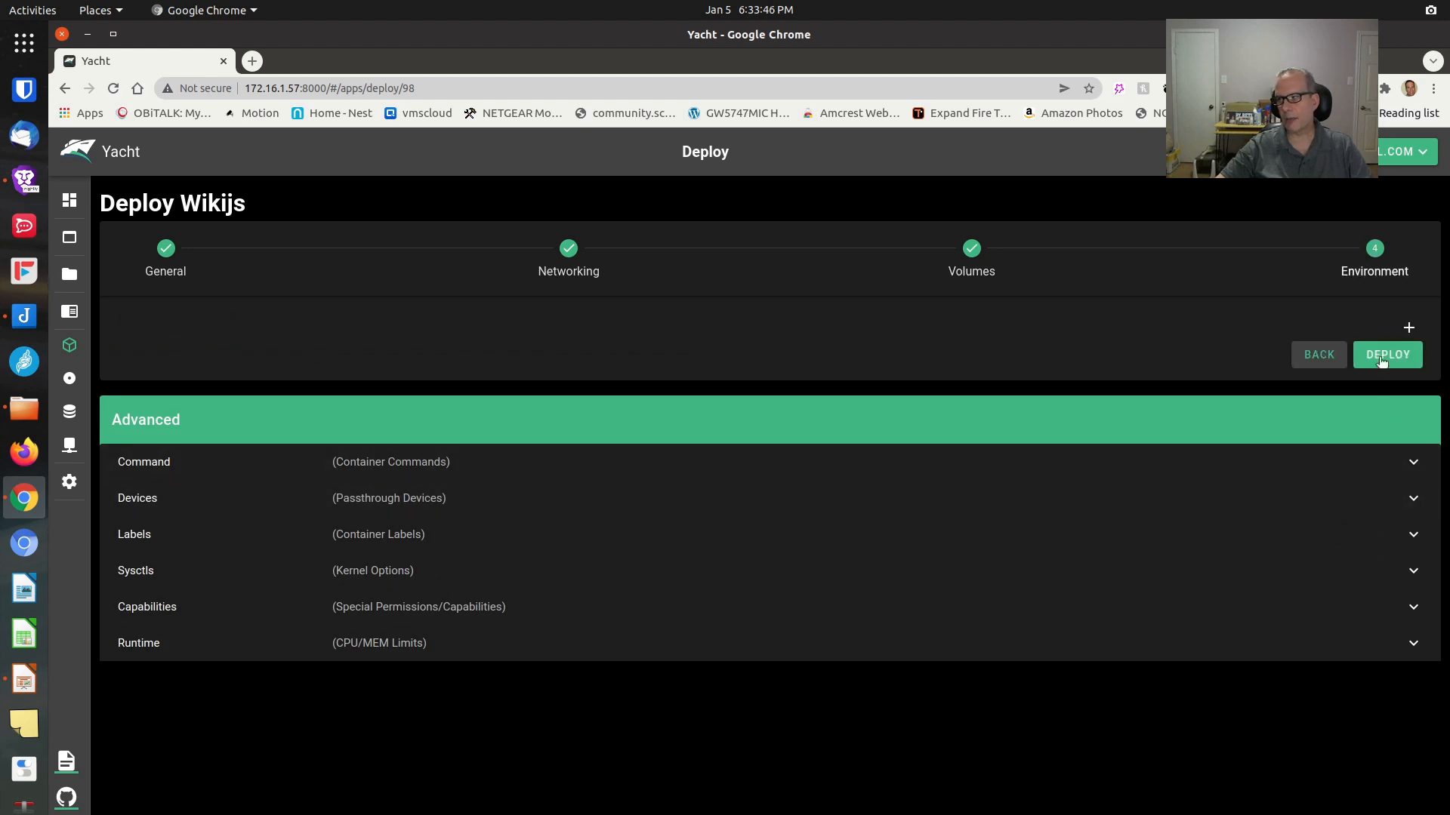
left_click(1390, 356)
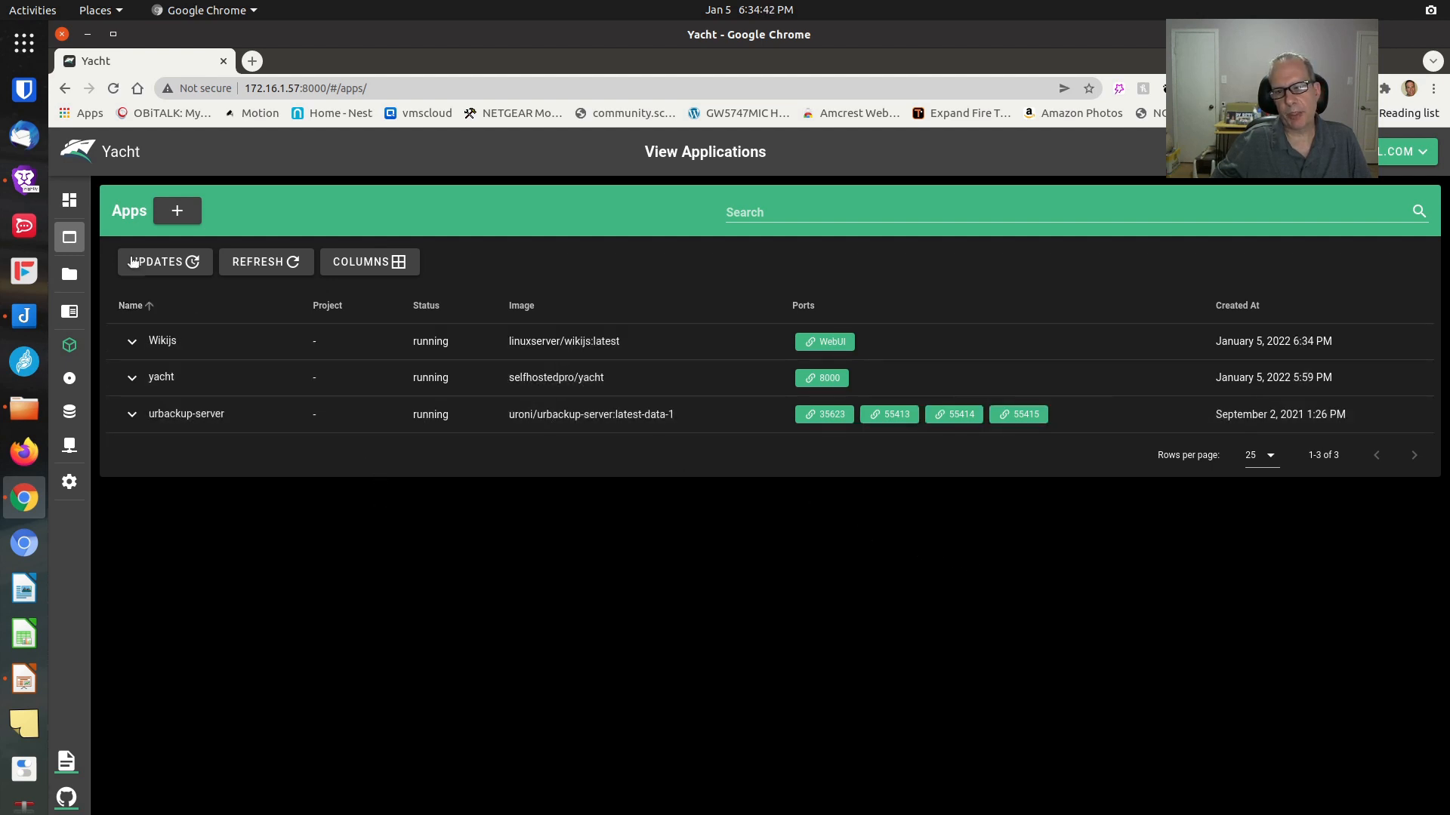
Check the Wikijs container info from the Dashboard, then open its WebUI from Applications
left_click(73, 201)
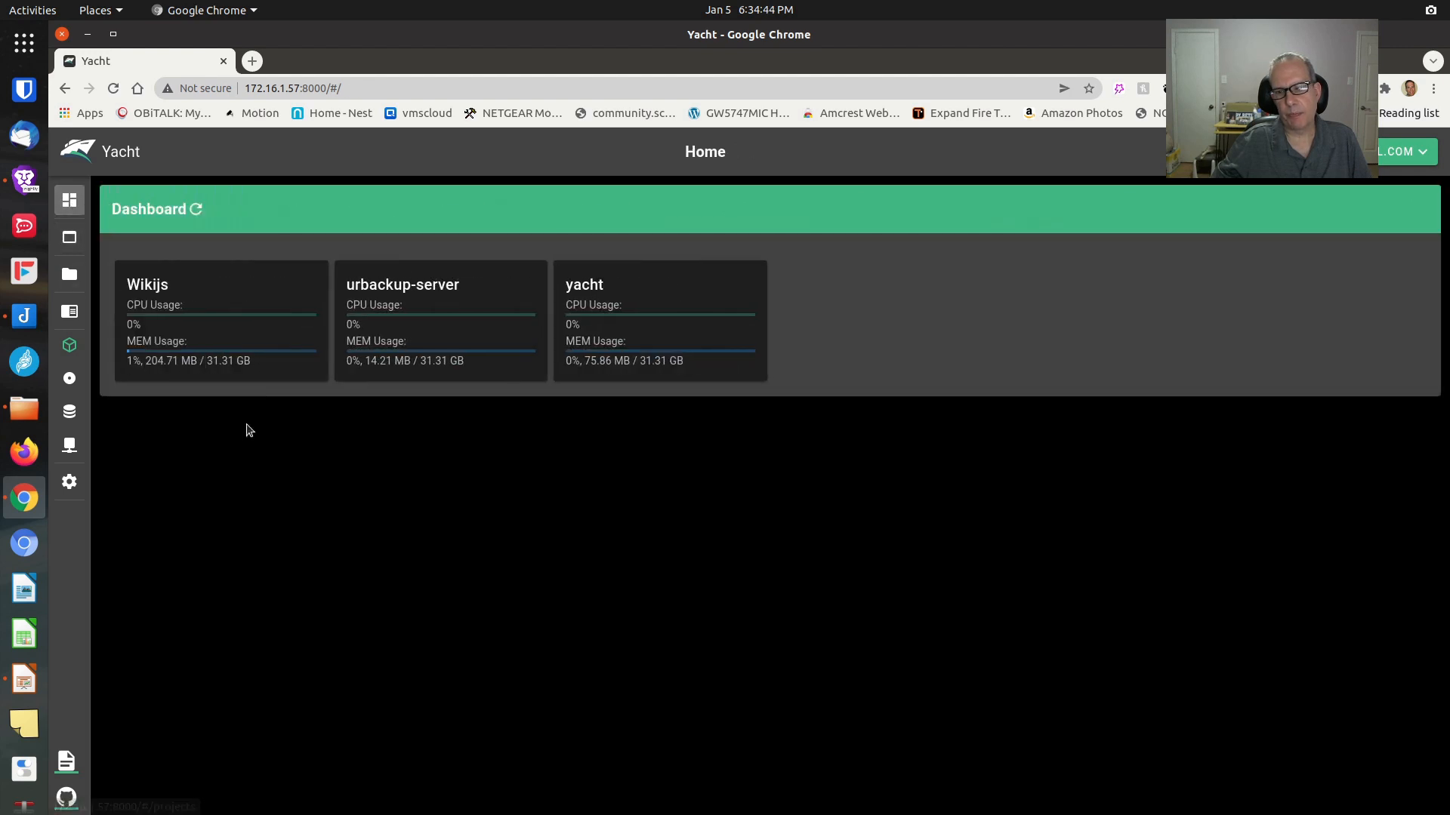
left_click(153, 286)
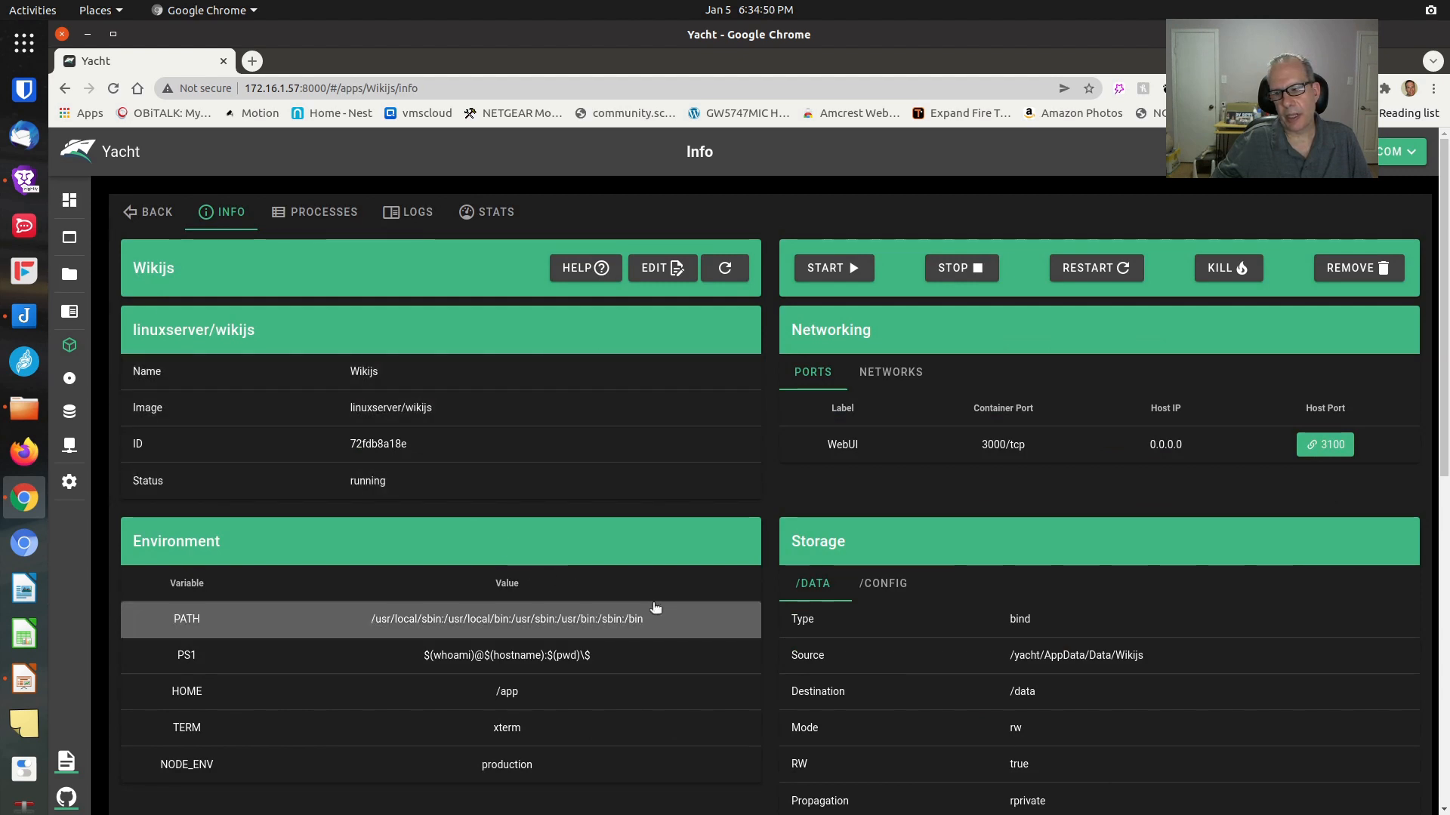
mouse_move(66, 259)
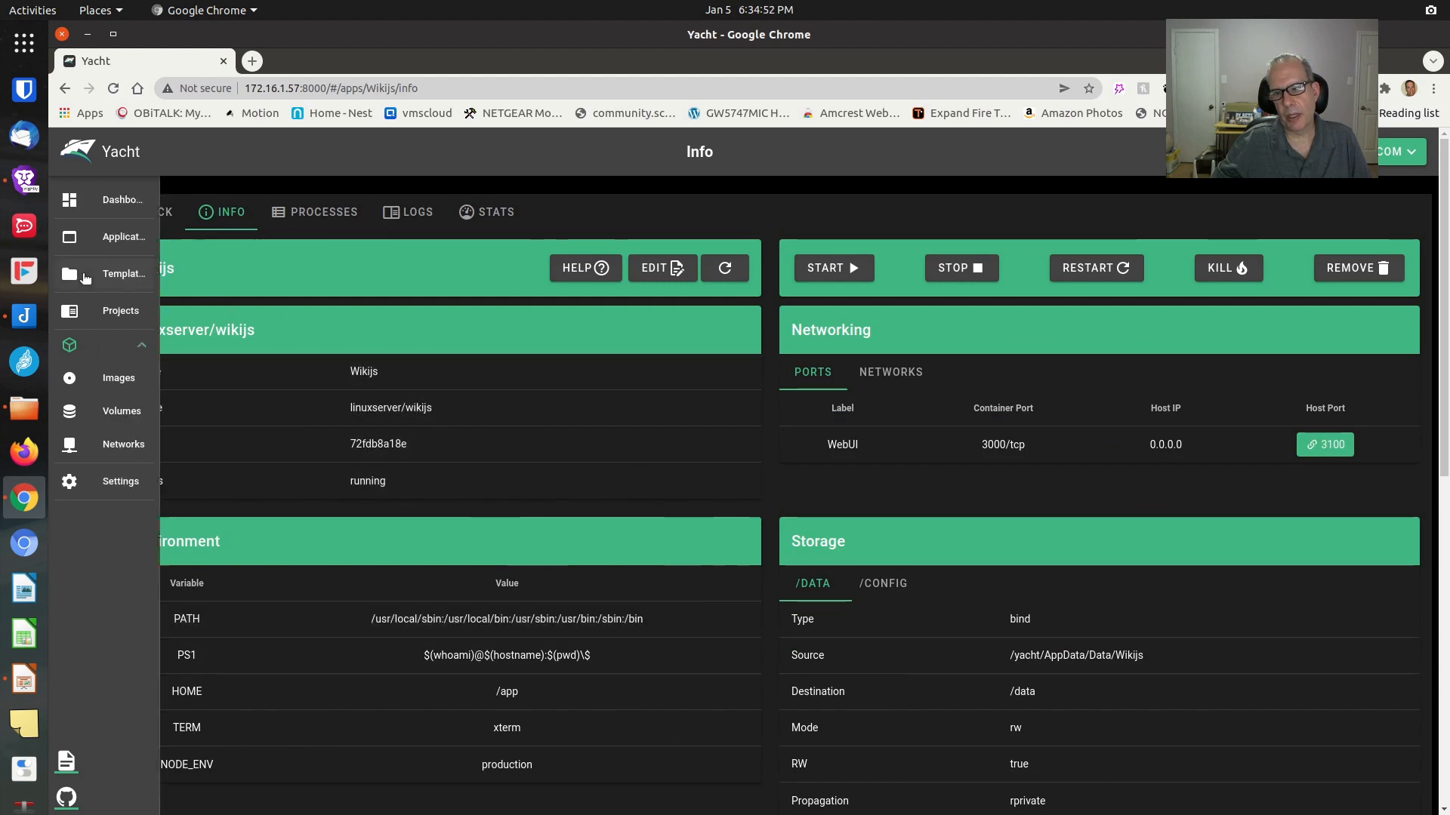
left_click(115, 243)
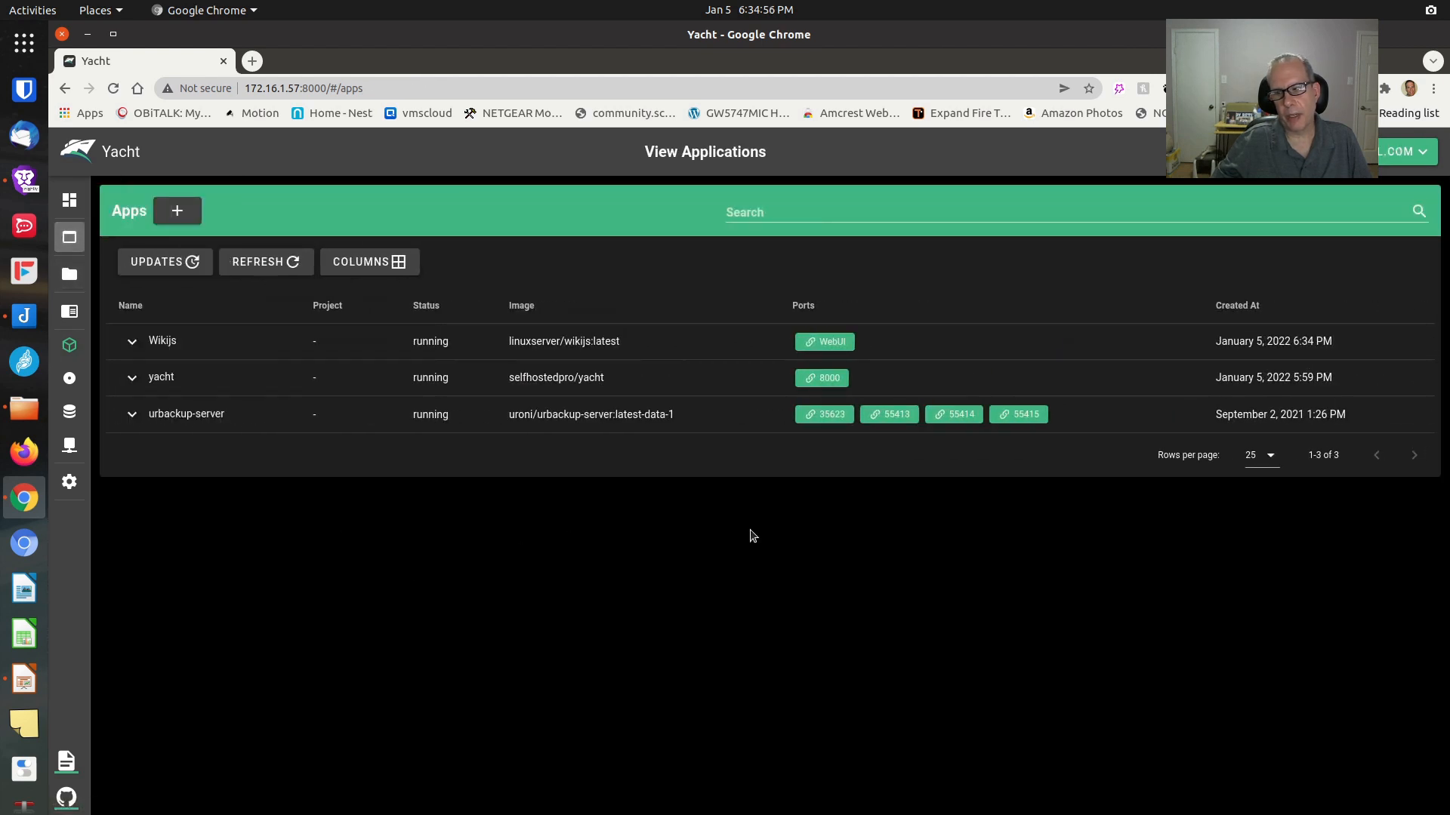
left_click(822, 342)
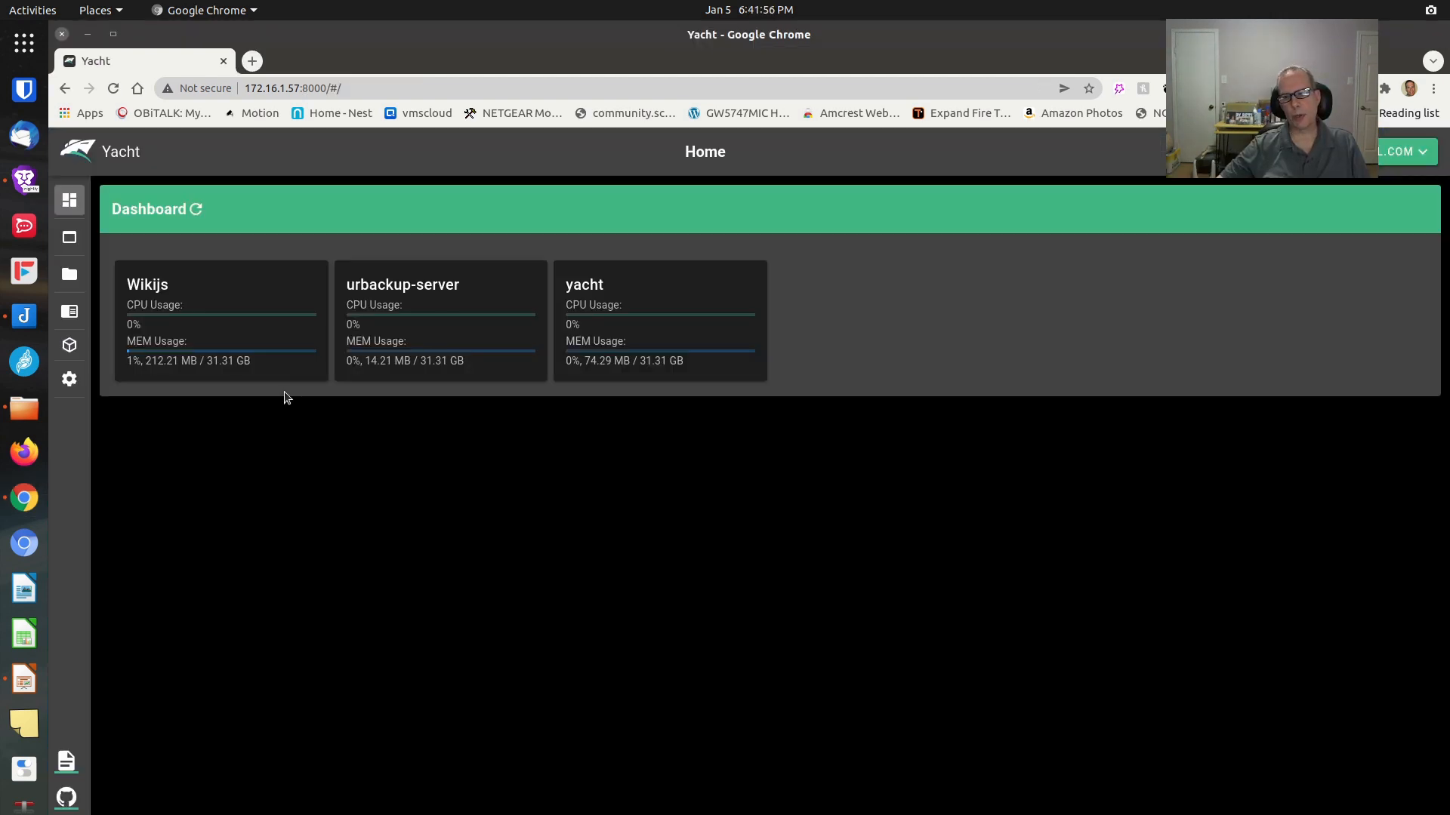
Stop the Wikijs container from Applications and refresh to confirm it has exited
mouse_move(401, 323)
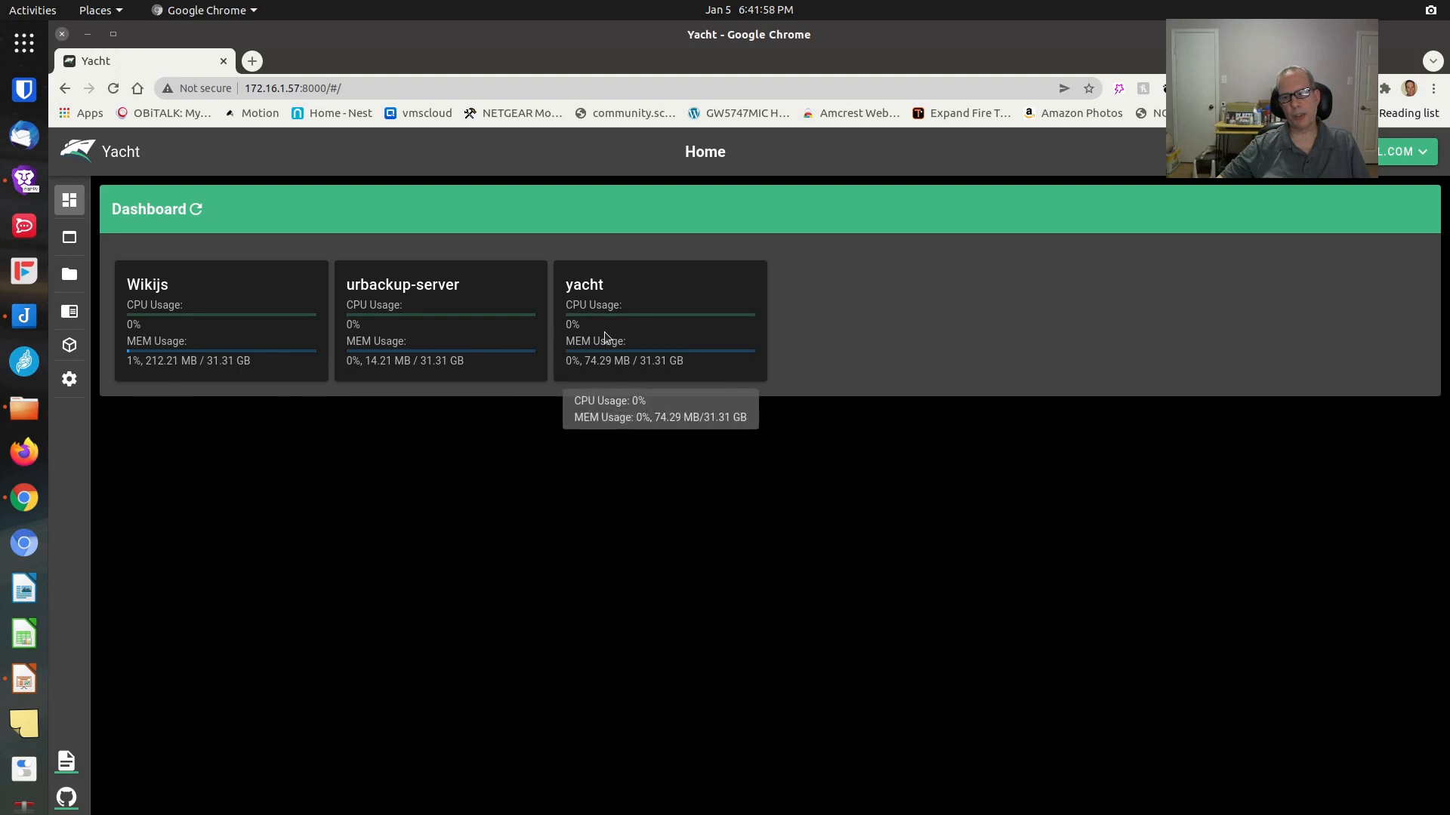
mouse_move(83, 286)
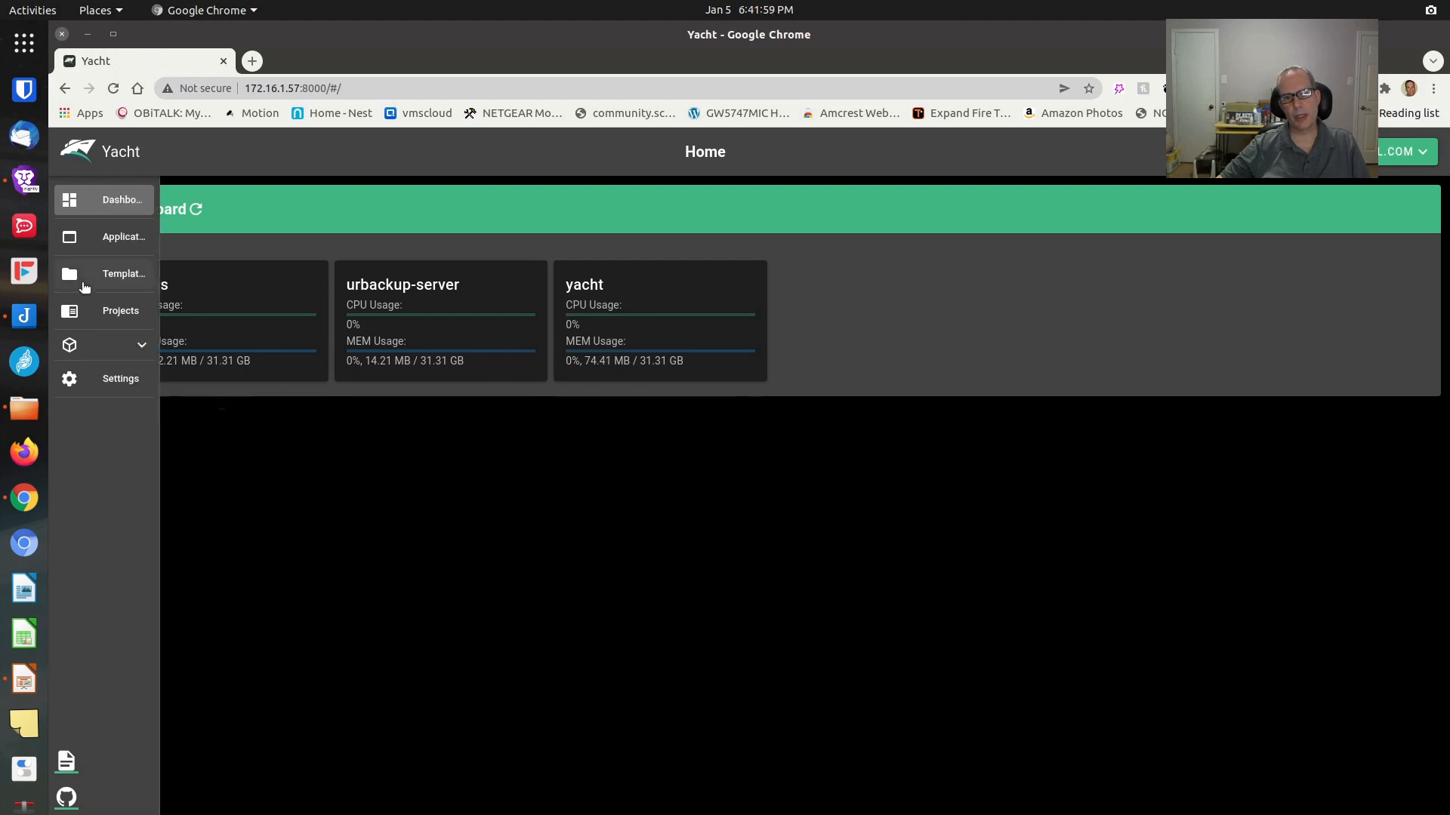
left_click(125, 237)
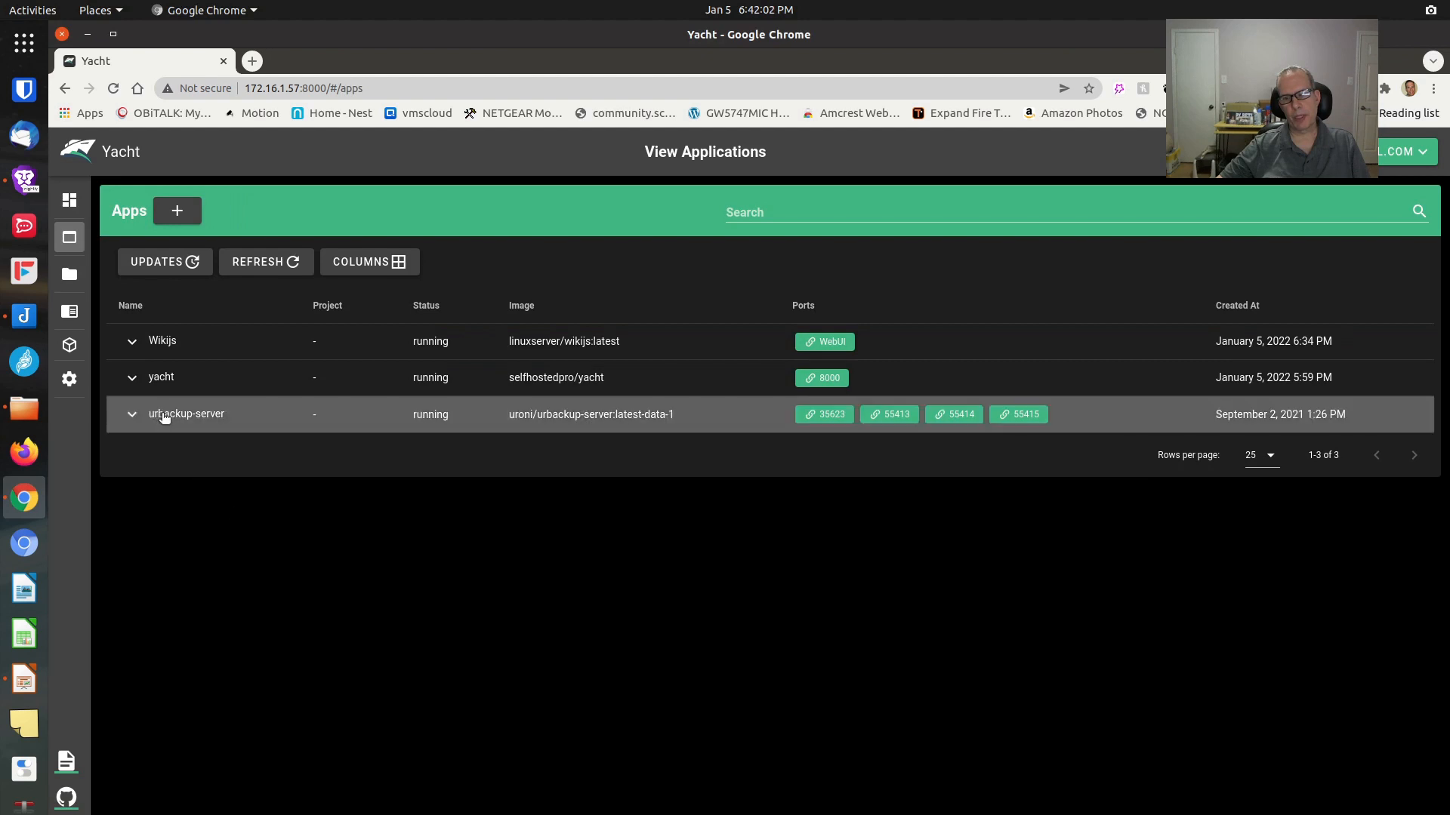
left_click(132, 341)
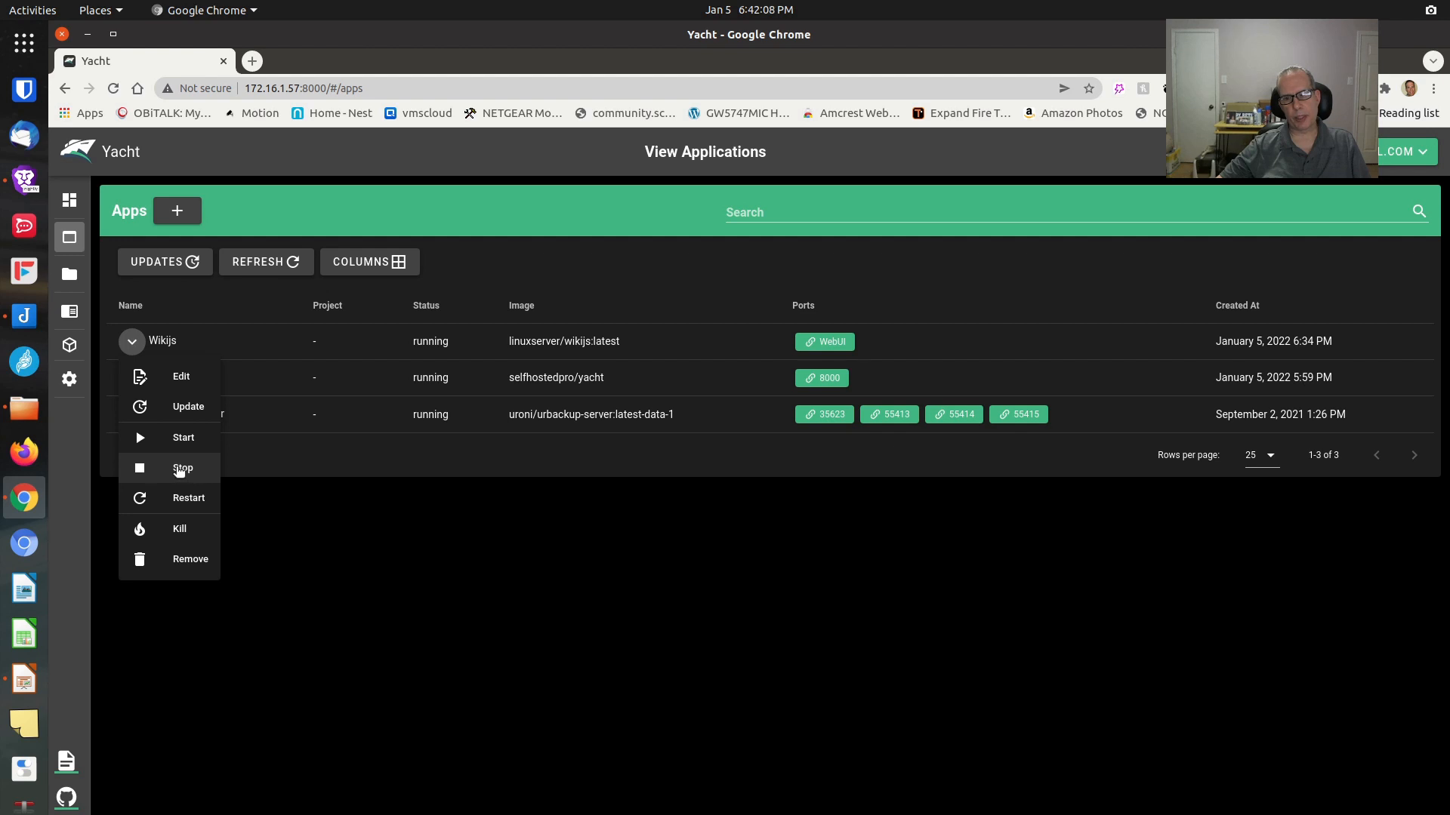
left_click(180, 469)
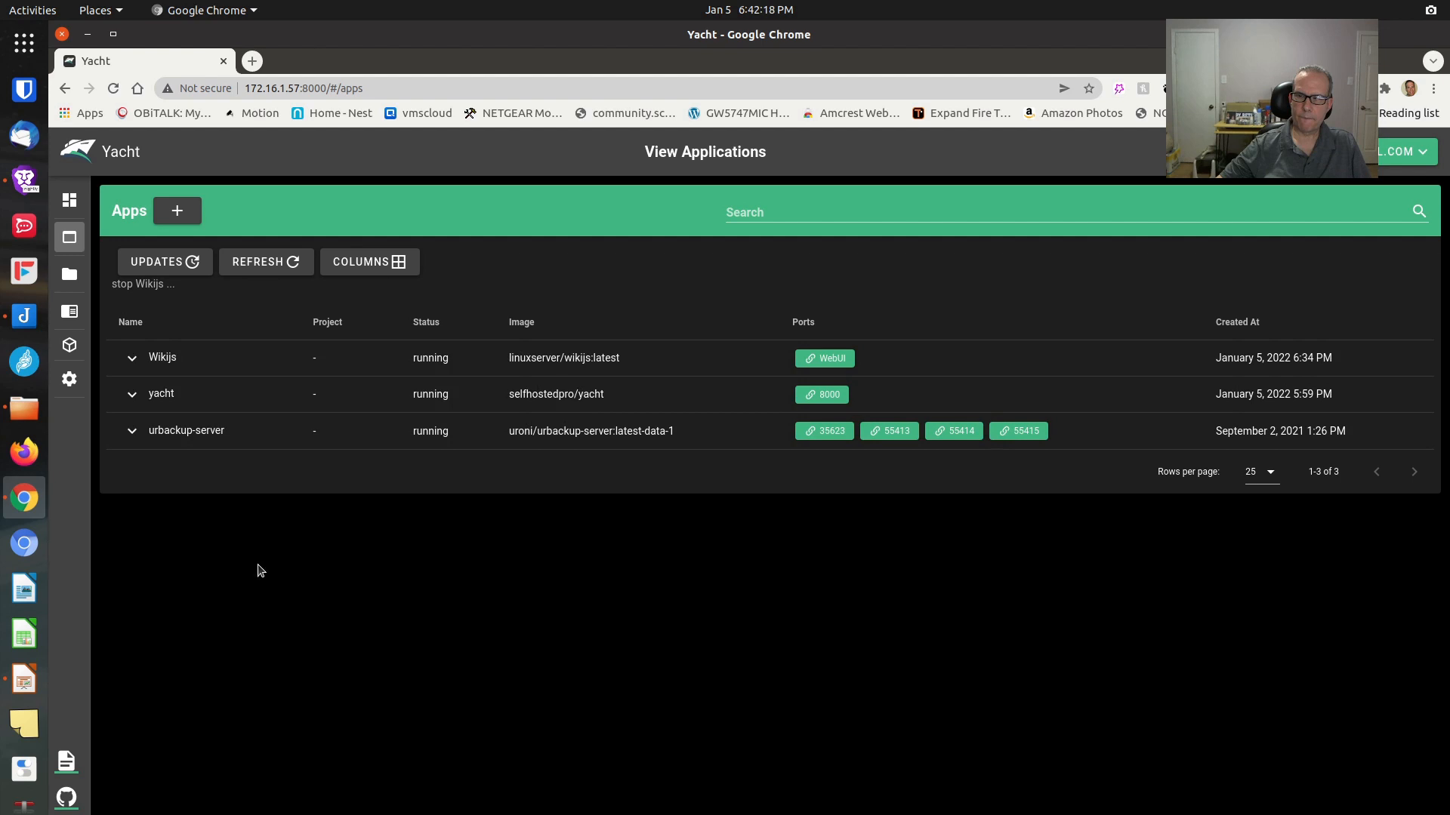
left_click(276, 264)
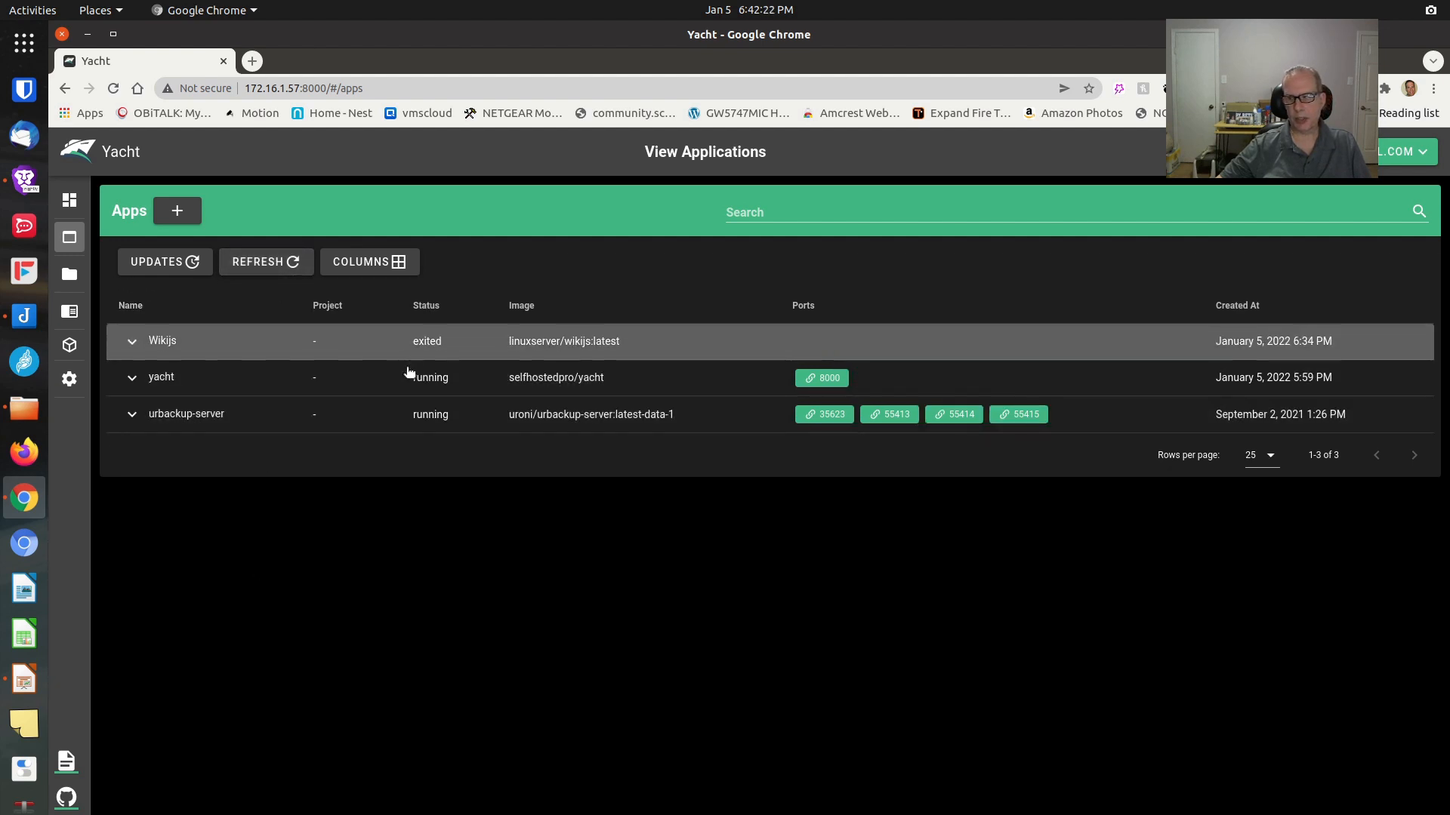
Remove the Wikijs container permanently, leaving only yacht and urbackup-server
left_click(133, 344)
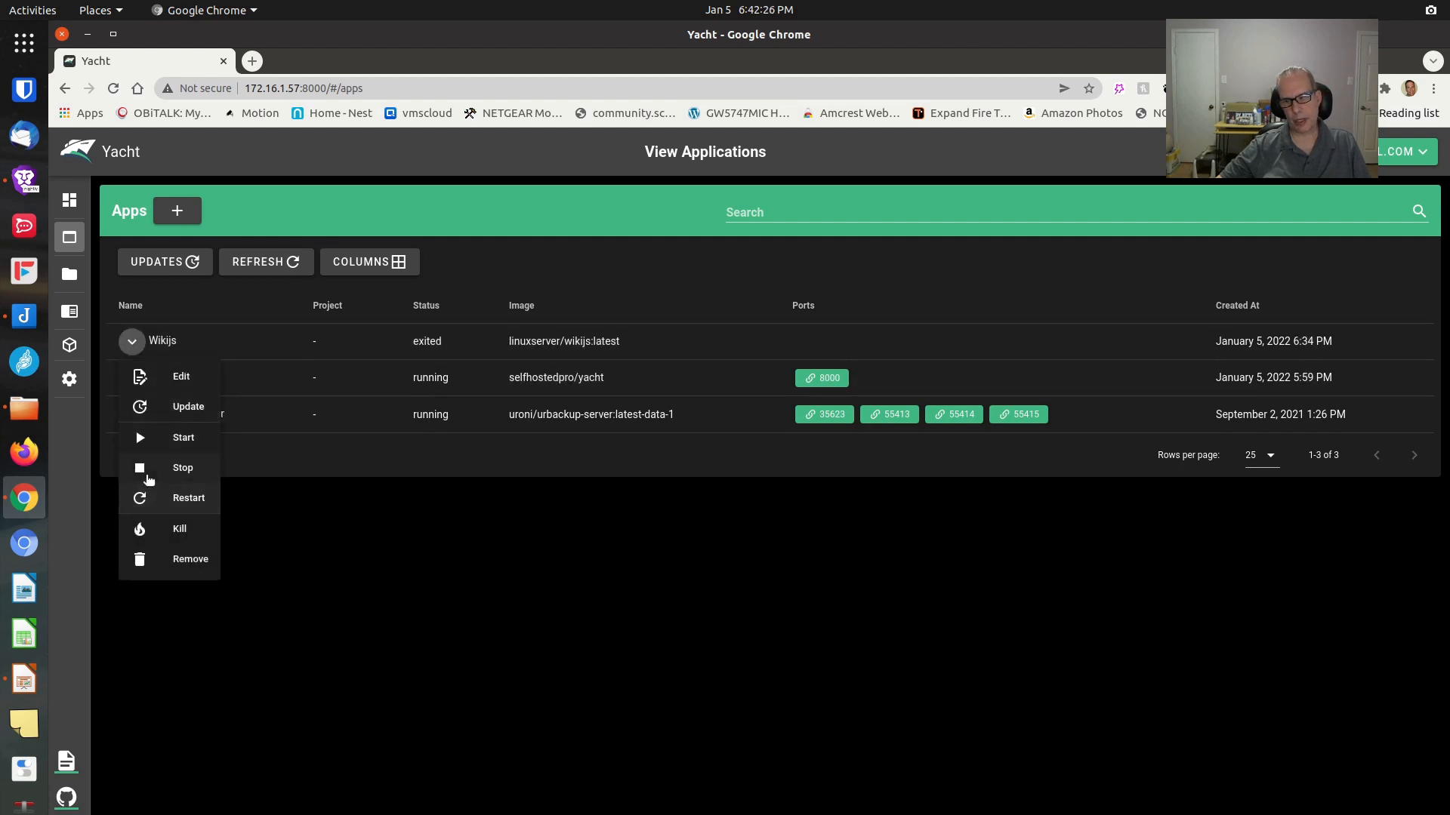
left_click(182, 561)
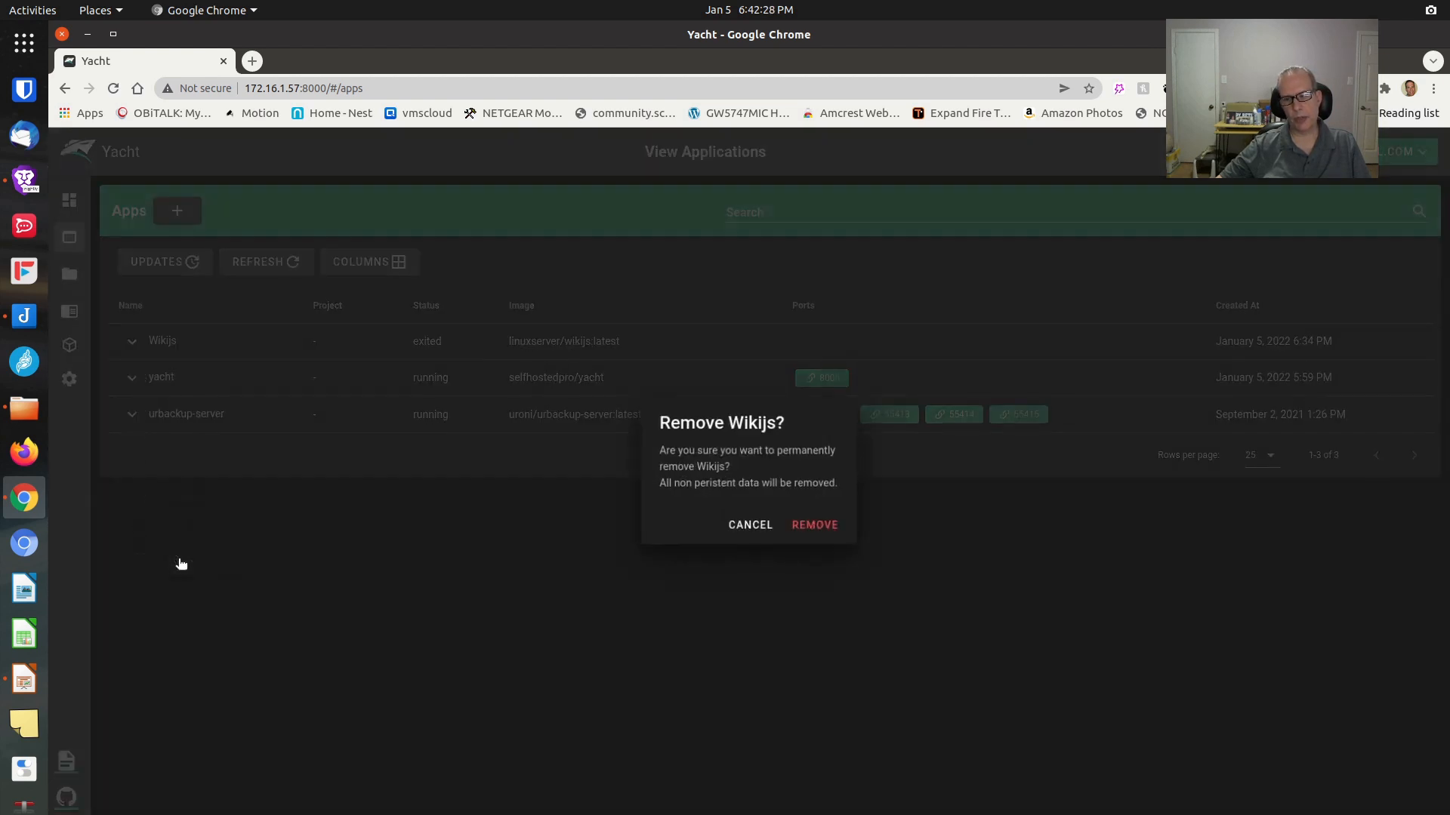
left_click(796, 527)
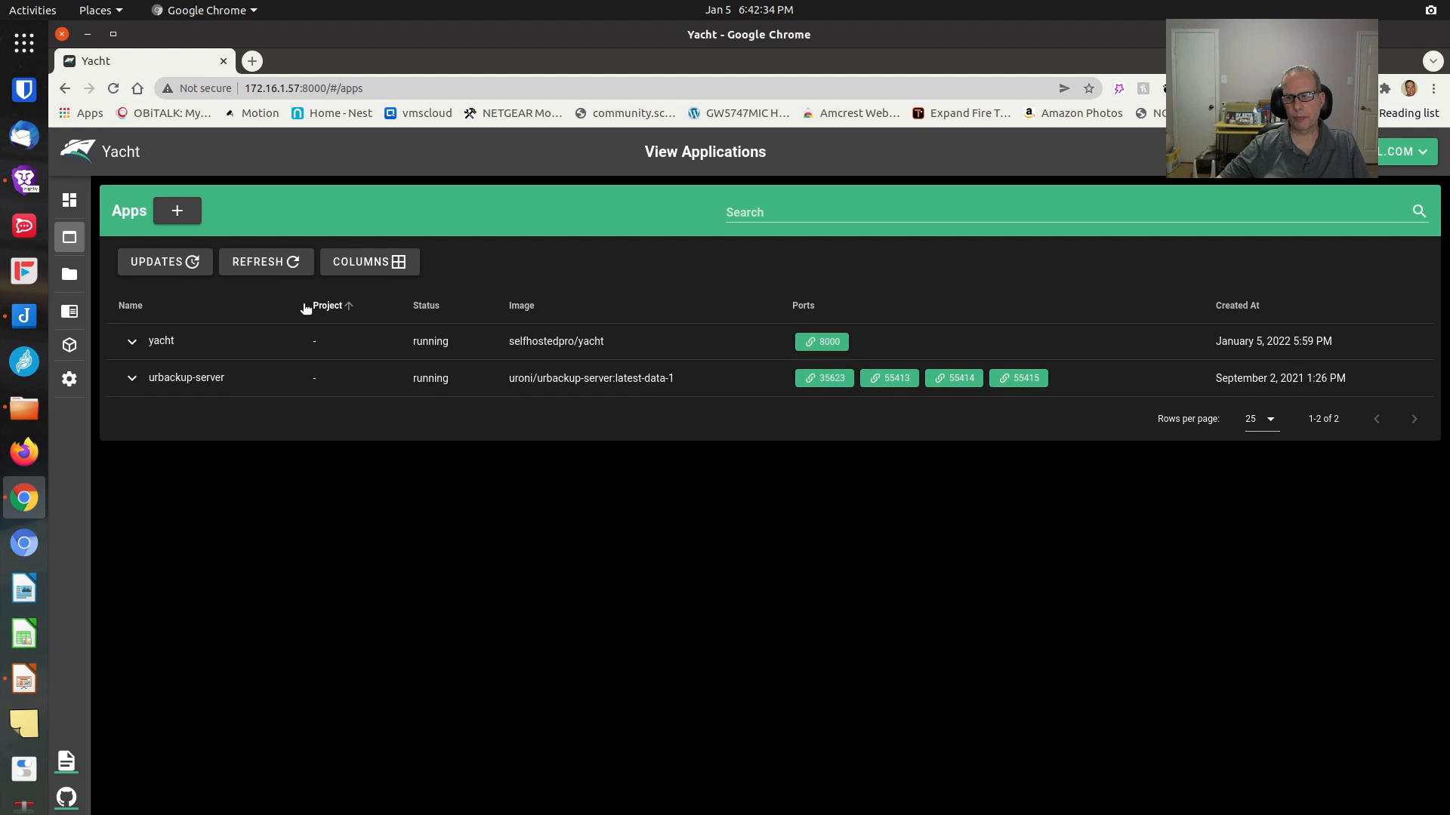
mouse_move(179, 440)
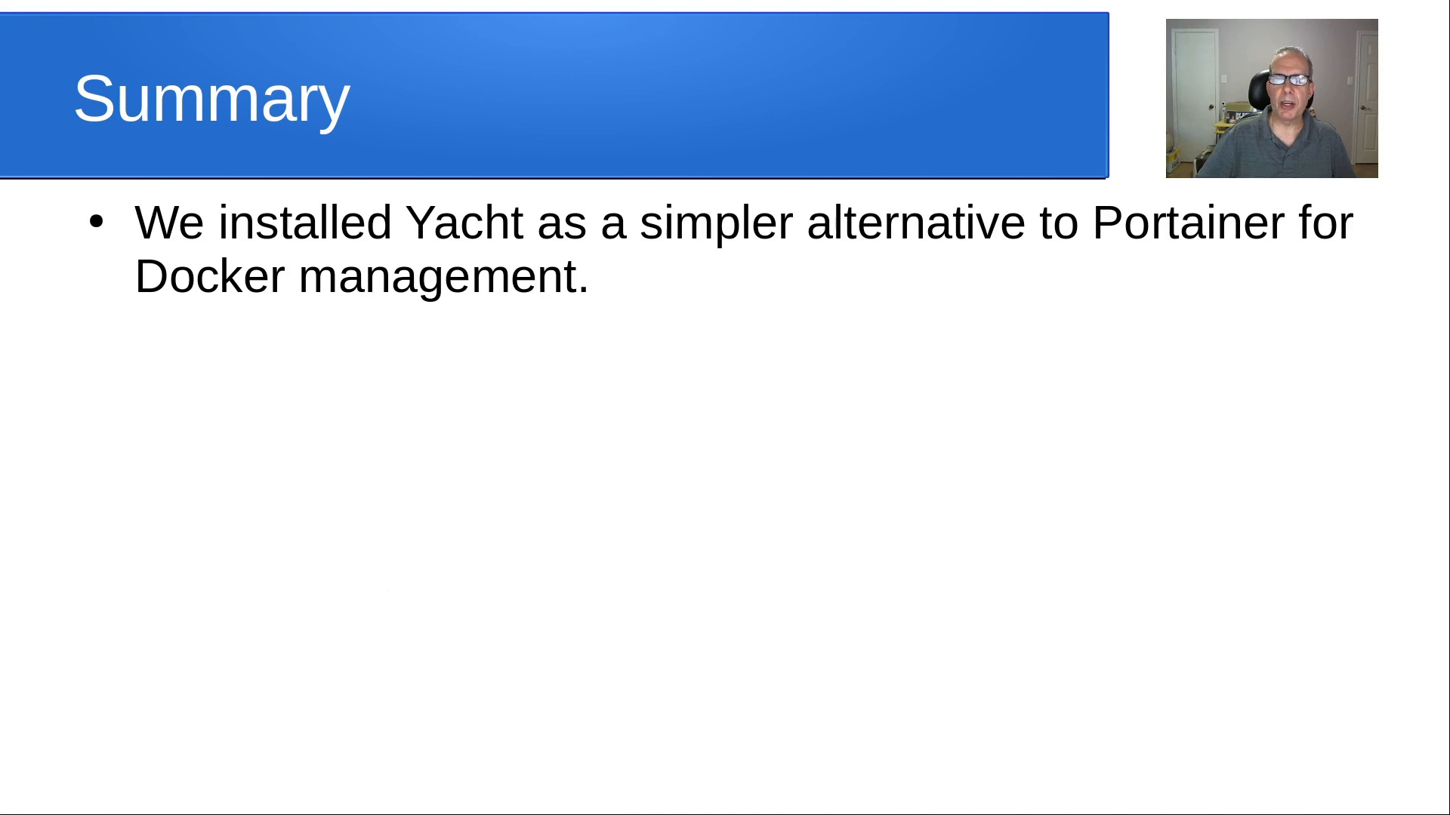
Reveal the Summary bullets on custom templates, the yacht.sh templates documentation link, and simpler Docker installs
key("space")
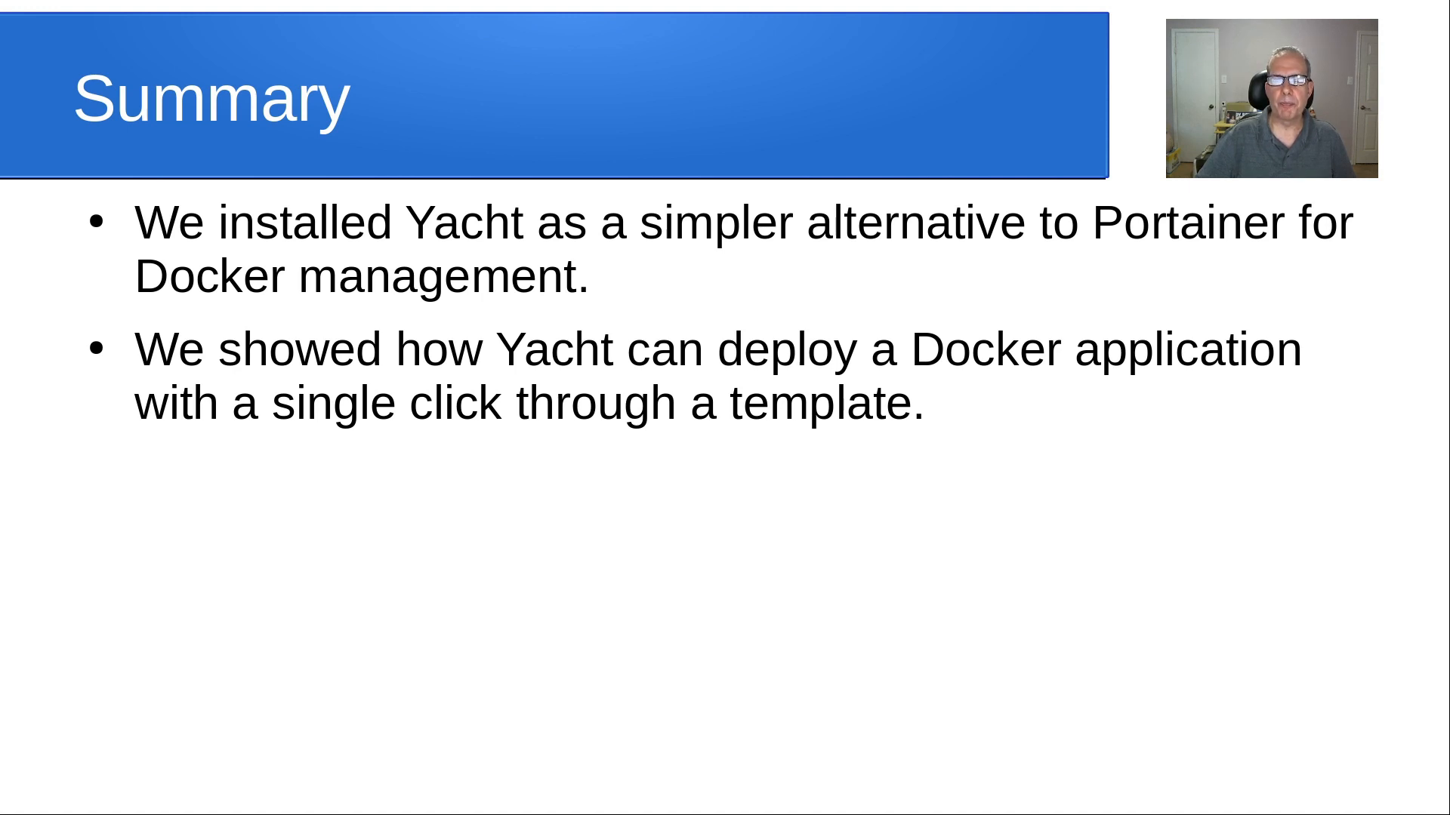
key("space")
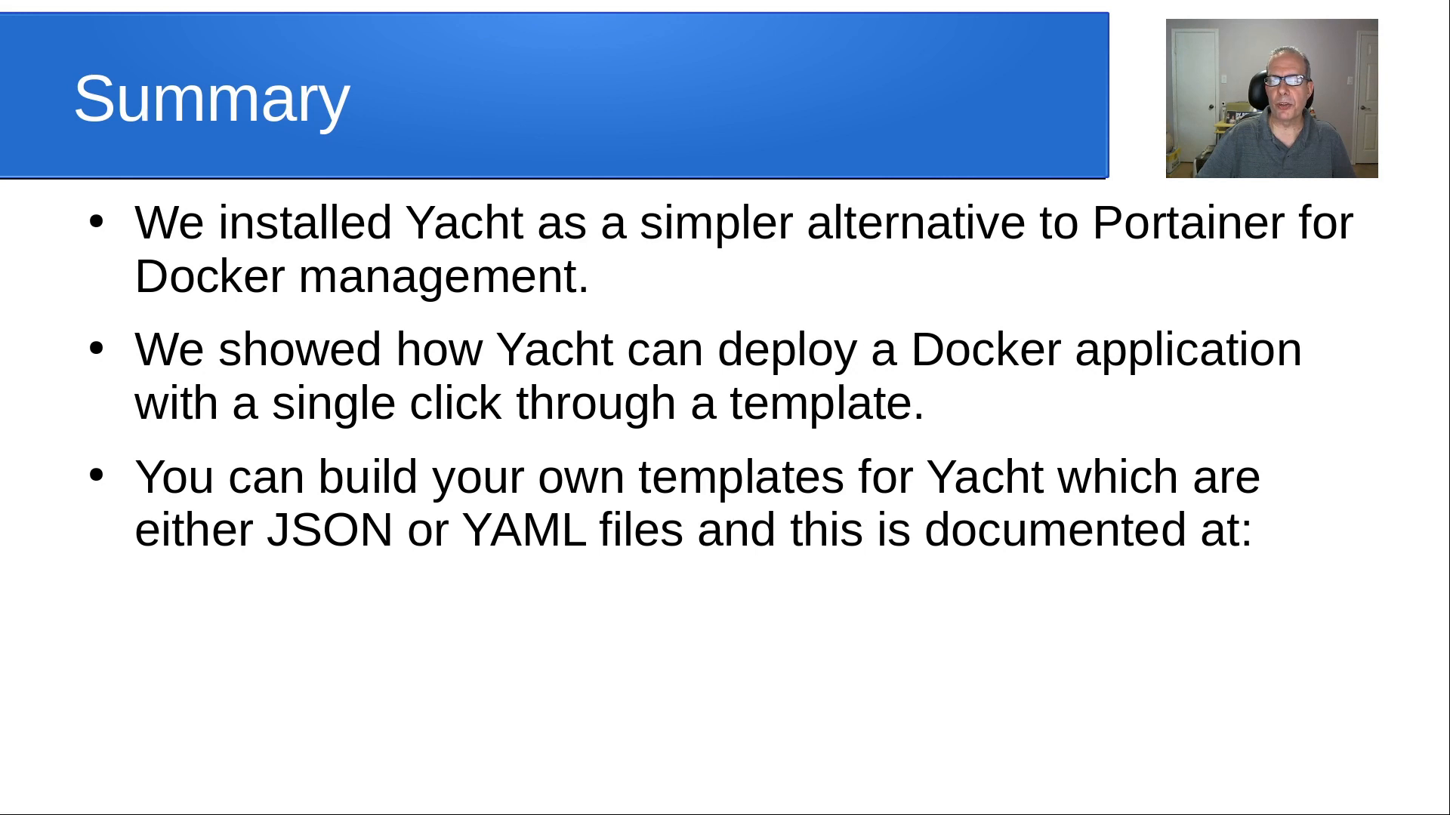
key("space")
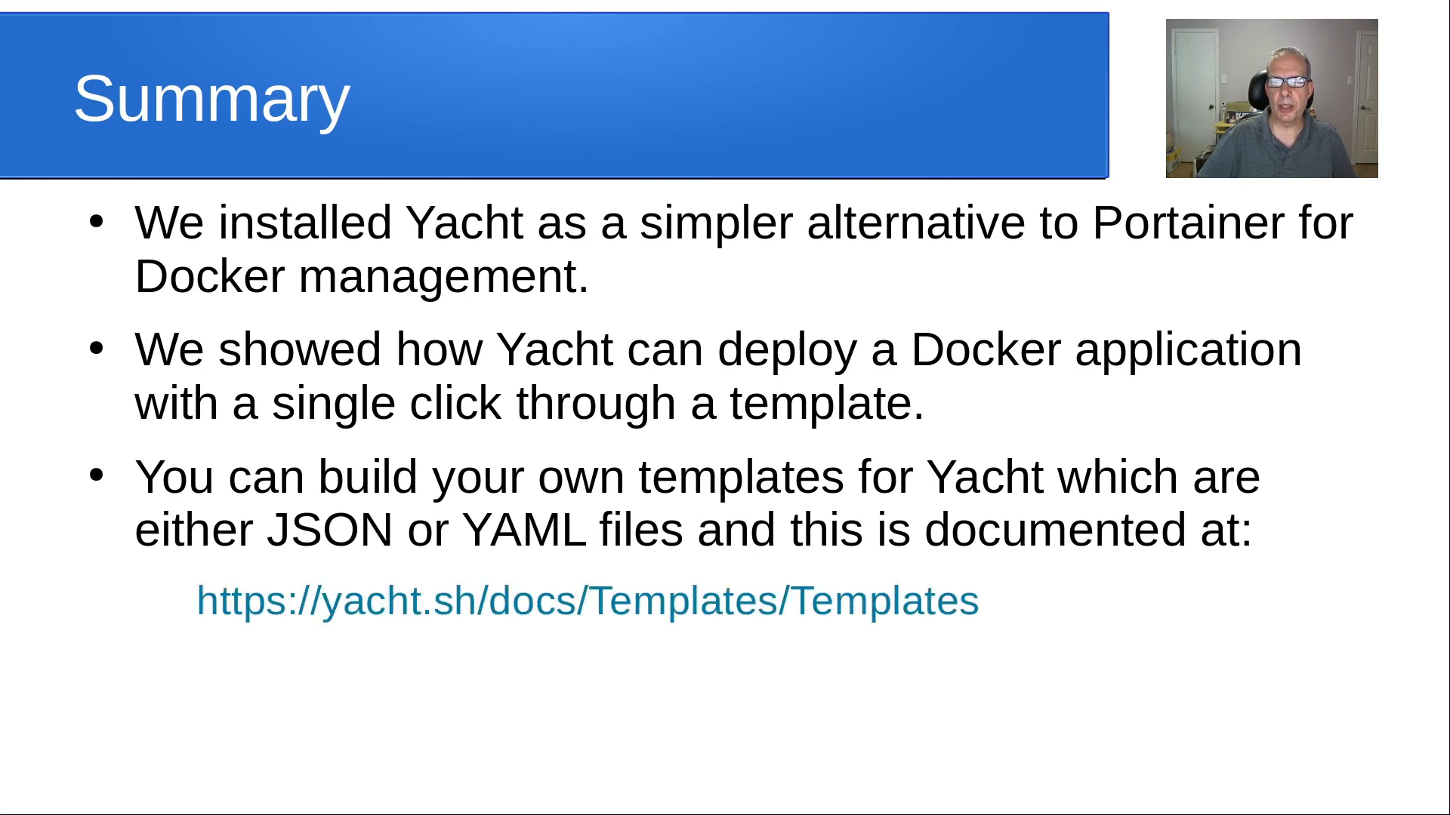
key("space")
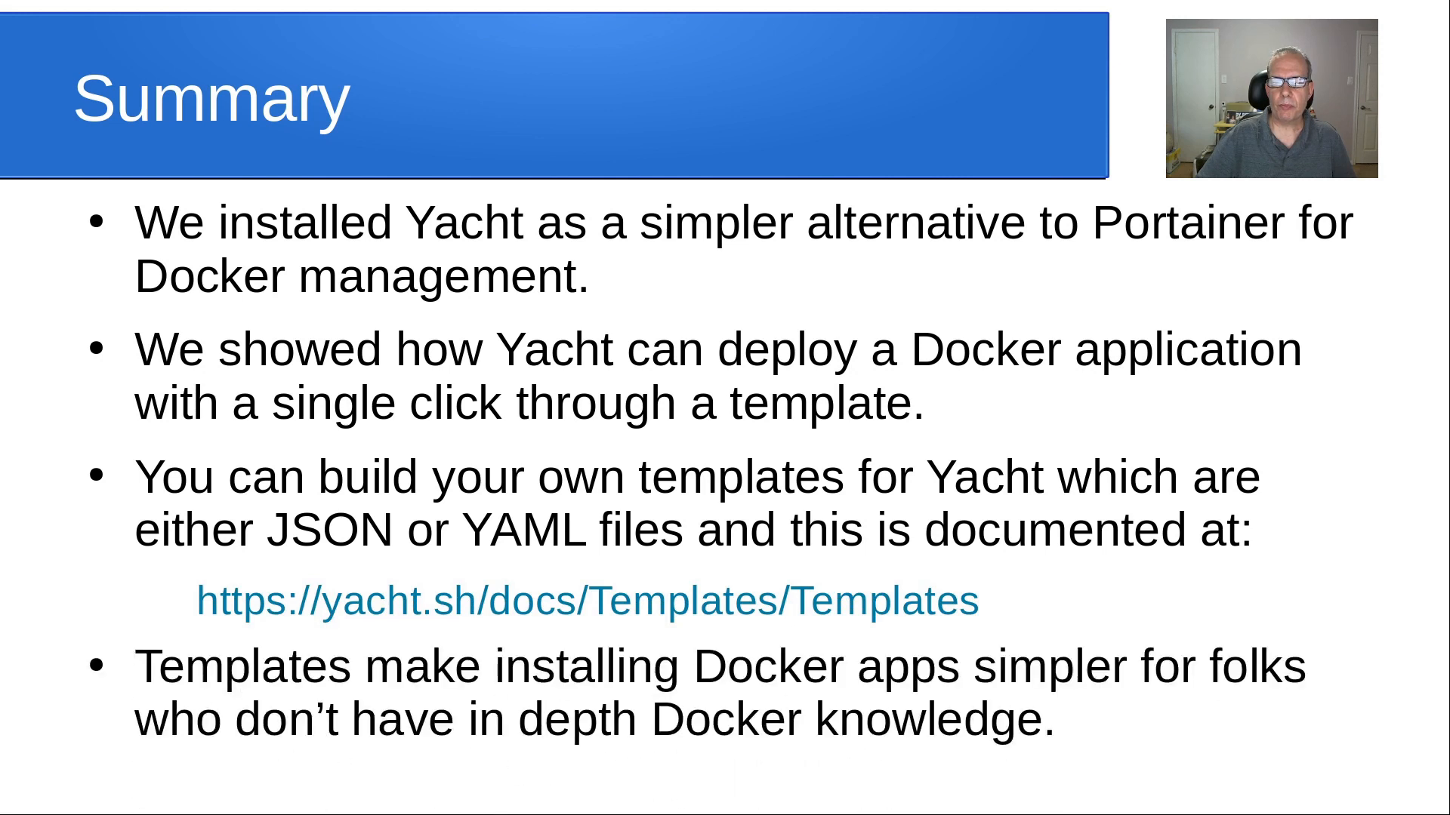